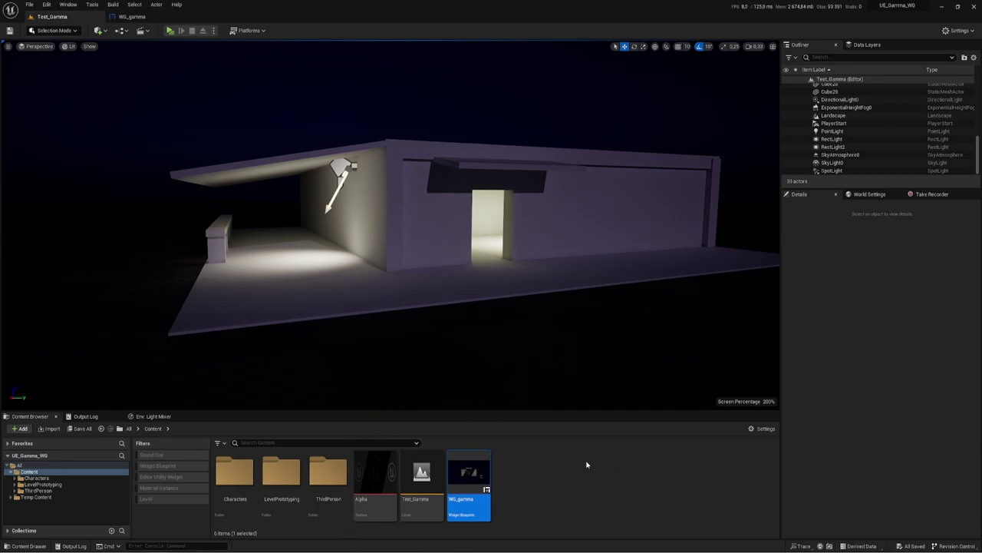
Look around the level near the building and briefly inspect the Alpha texture.
click(565, 466)
drag(544, 324, 560, 299)
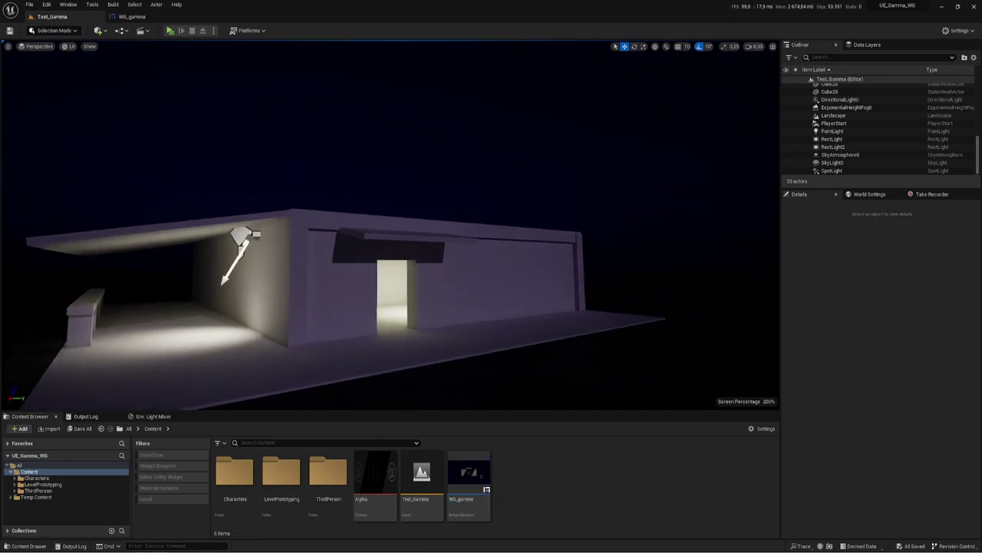
right_drag(560, 299, 537, 291)
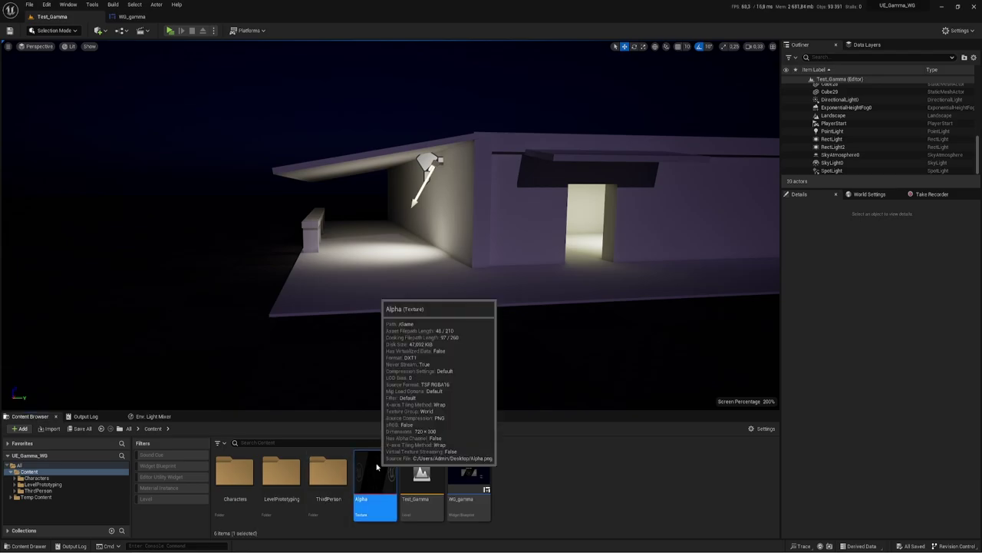
double_click(392, 461)
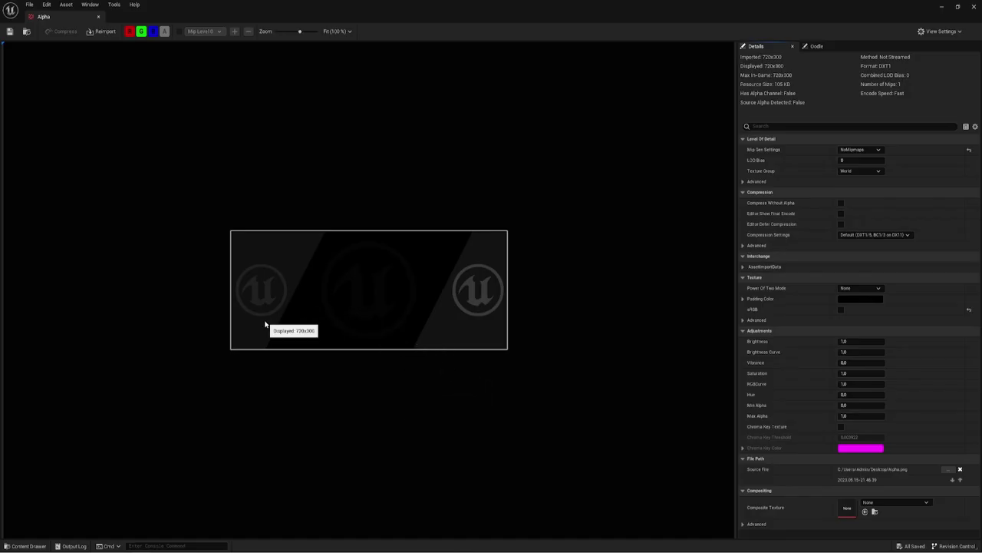
scroll(265, 324, up, 2)
scroll(265, 325, up, 3)
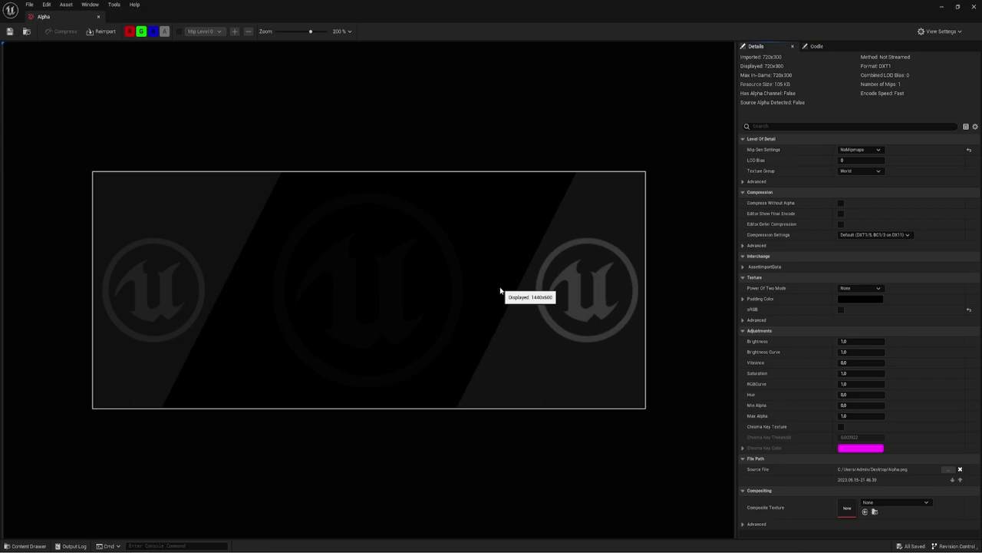
click(100, 16)
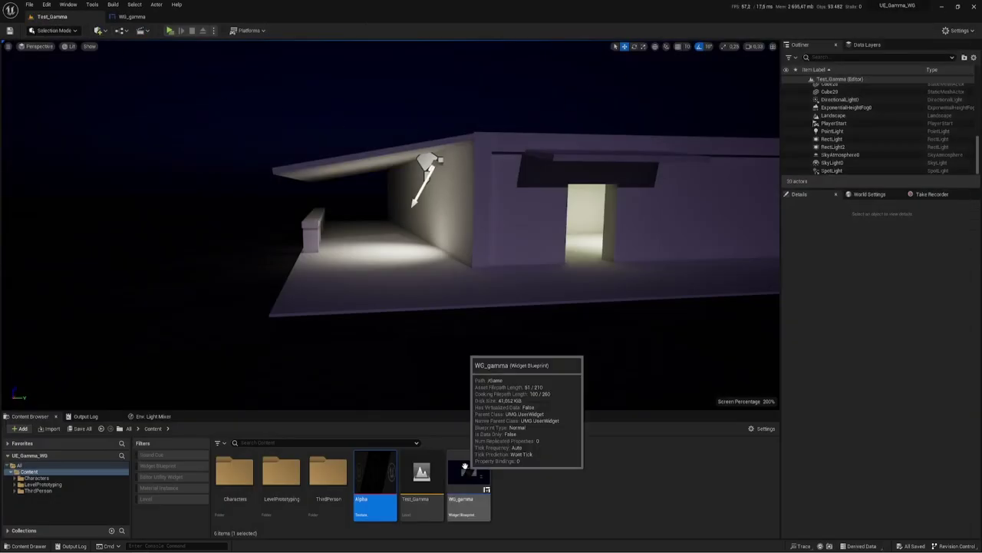
Open WG_gamma and drop a Slider into Overlay_218 below the logo image.
double_click(465, 468)
click(456, 304)
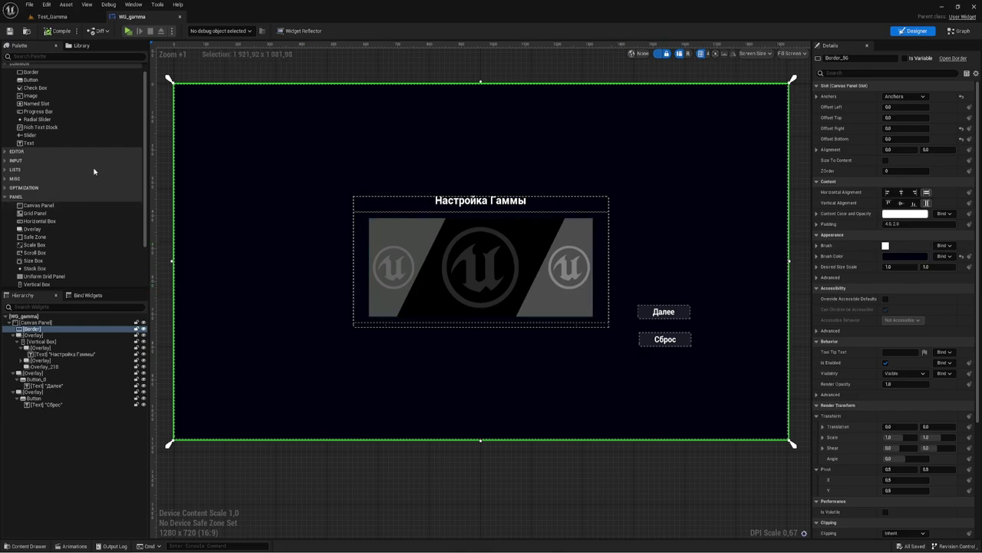
mouse_move(46, 135)
mouse_down()
mouse_move(69, 310)
mouse_move(46, 367)
mouse_up()
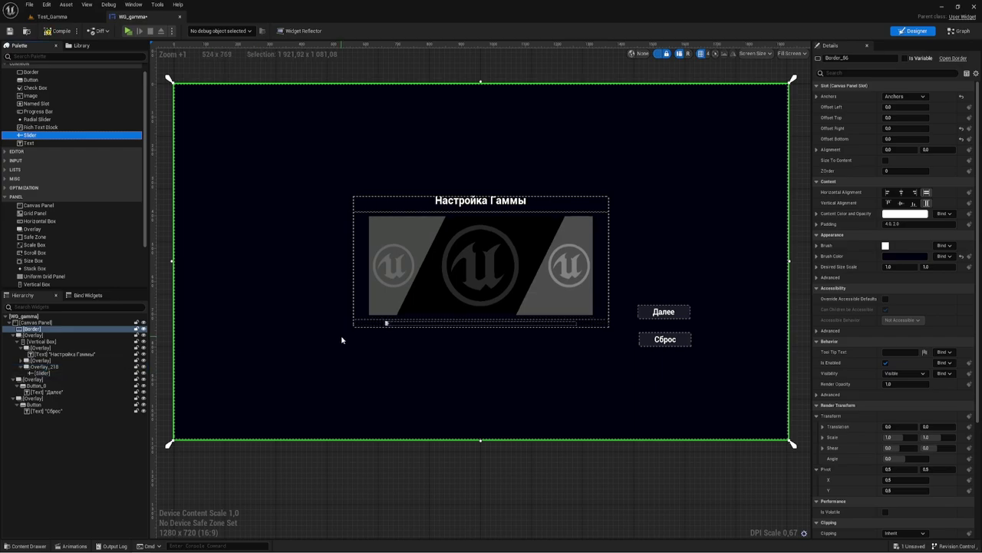
Adjust the overlay padding and set the slider's Horizontal and Vertical Alignment to Fill.
click(397, 328)
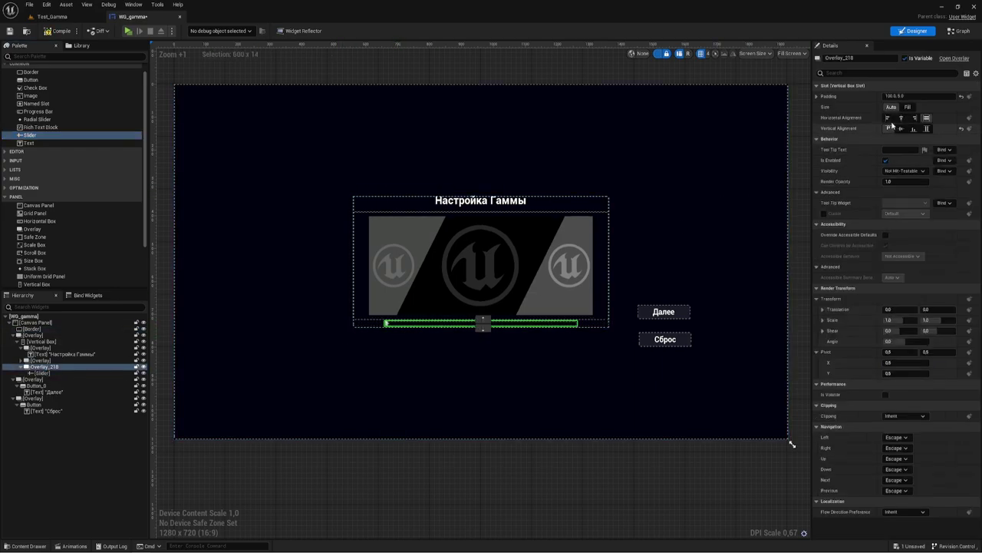
click(911, 97)
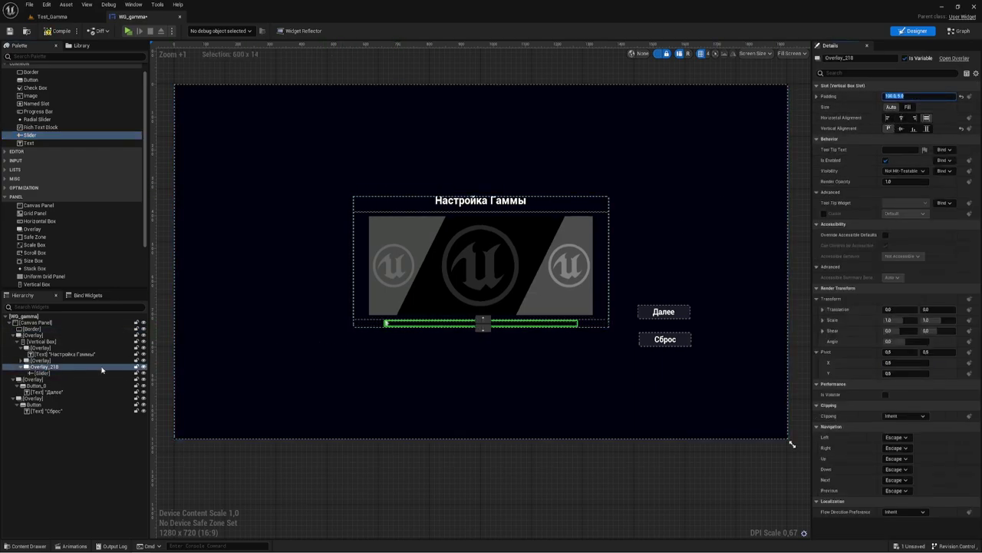
click(42, 372)
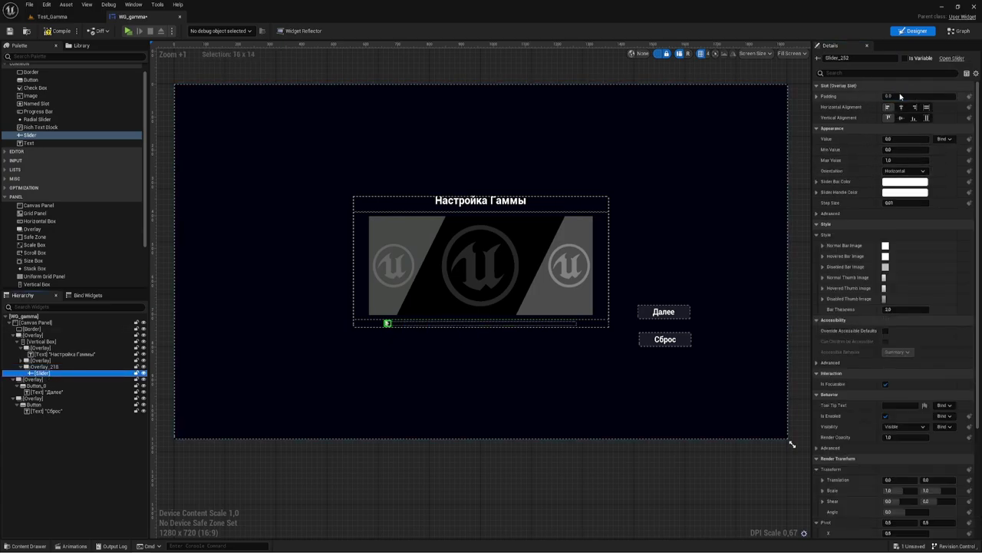
click(927, 108)
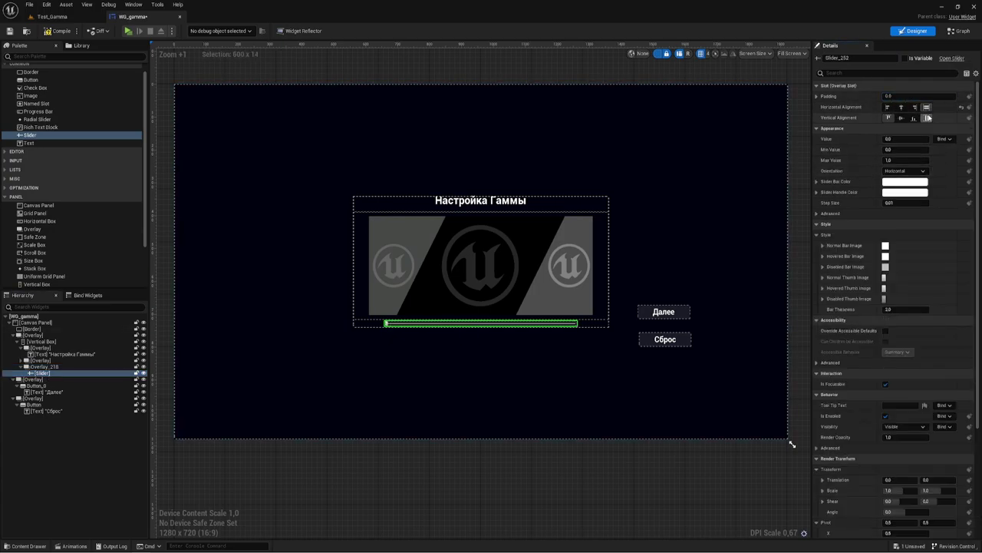
click(927, 117)
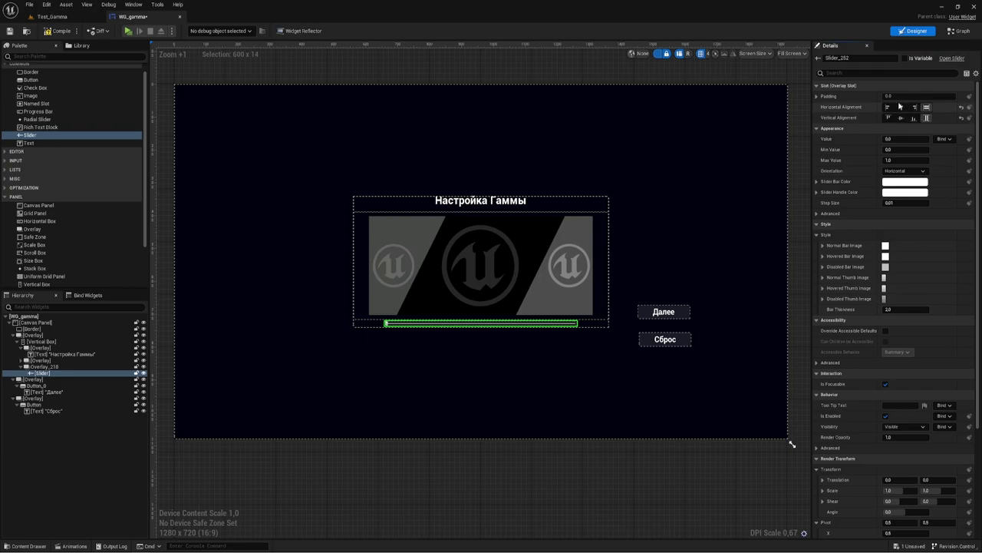
Set the slider's Padding to 10 and Bar Thickness to 7.
click(903, 94)
text(10)
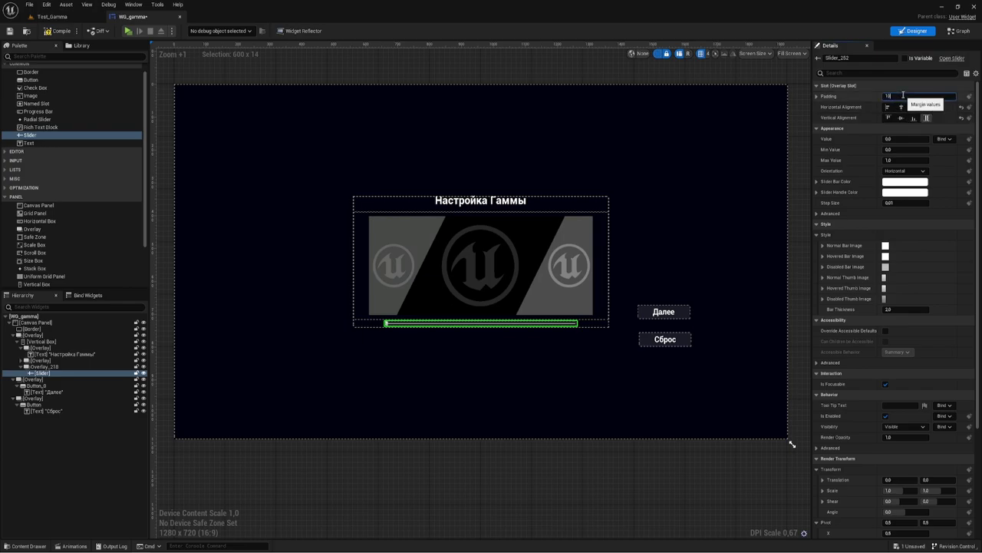
key(Return)
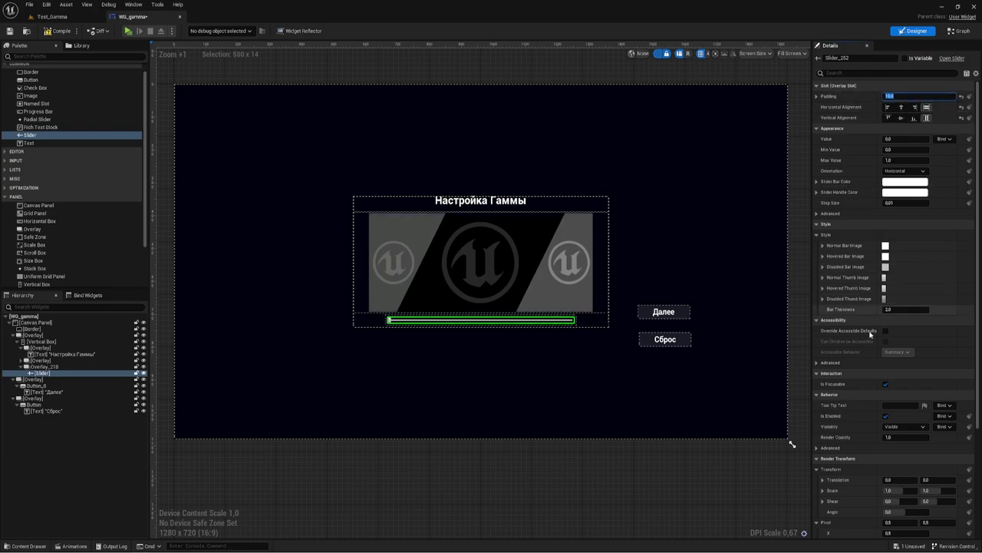
click(902, 307)
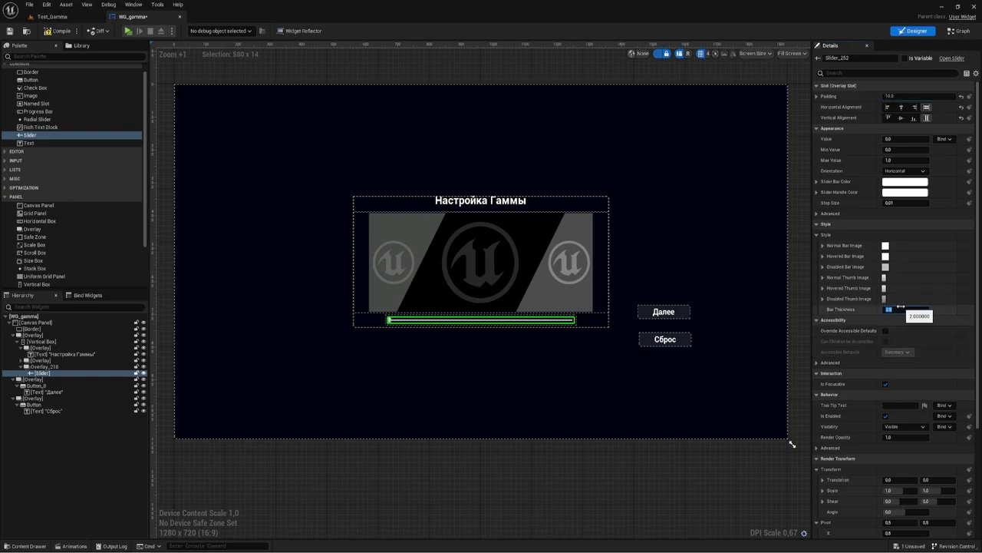
text(7)
key(Return)
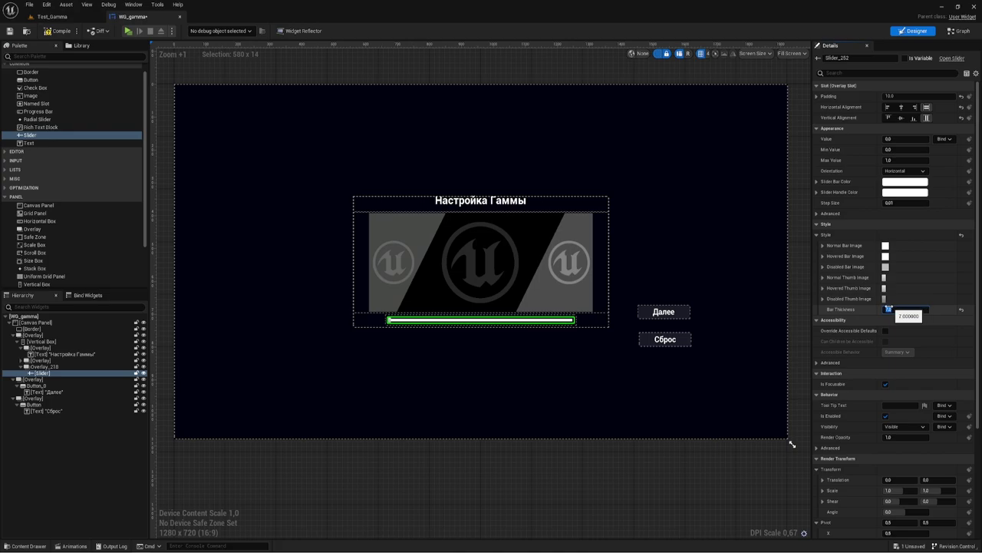
Give the Normal Thumb Image an image size of 16 x 30.
click(821, 277)
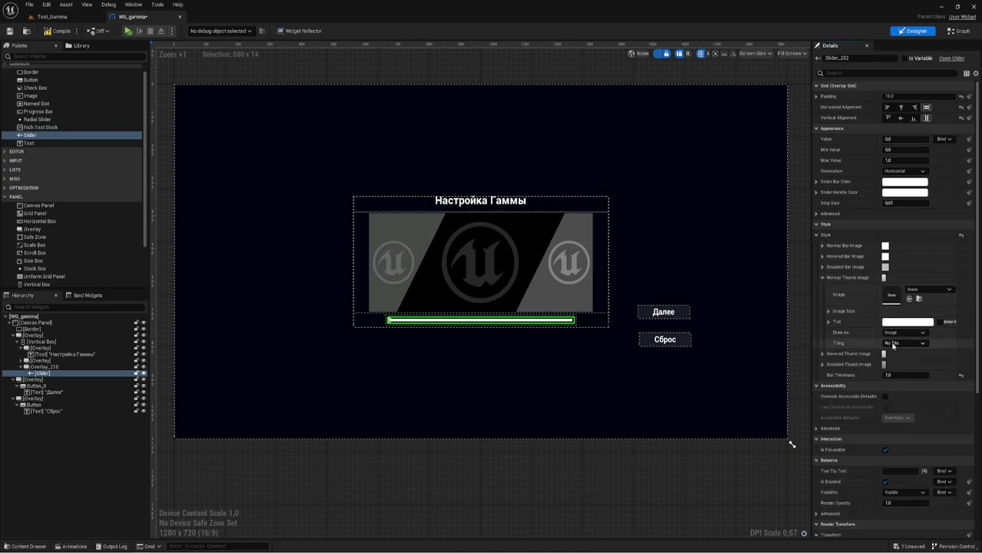
click(829, 311)
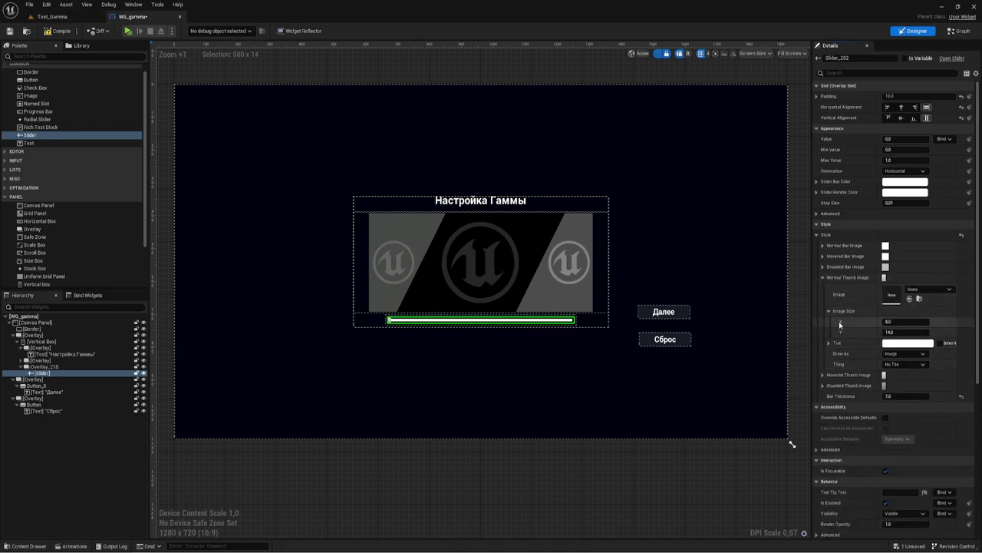
click(823, 375)
click(823, 452)
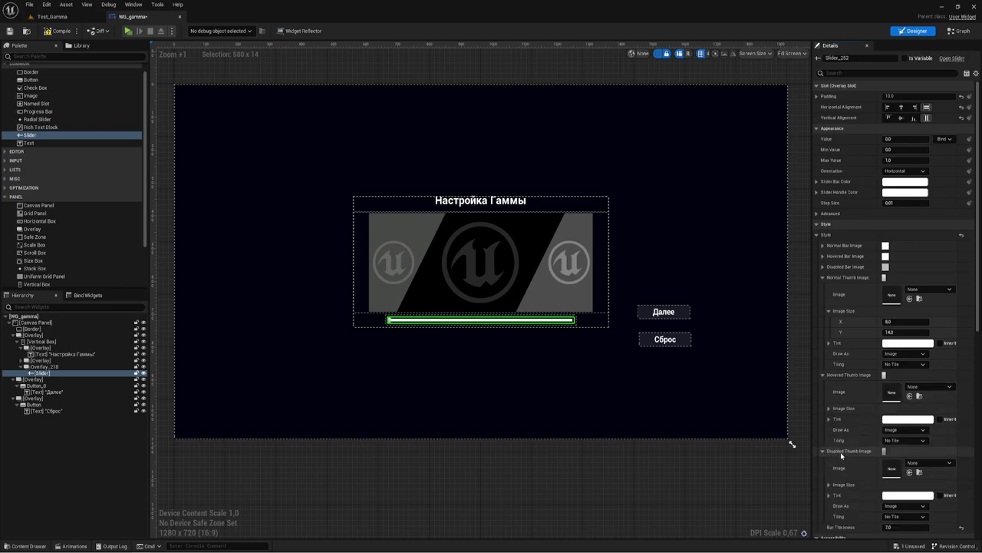
click(916, 320)
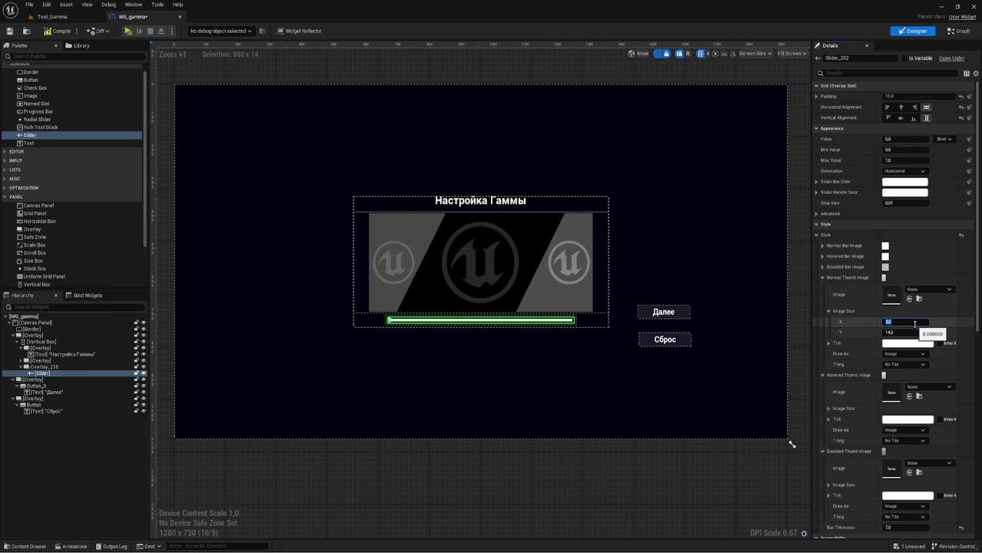
drag(915, 324, 933, 324)
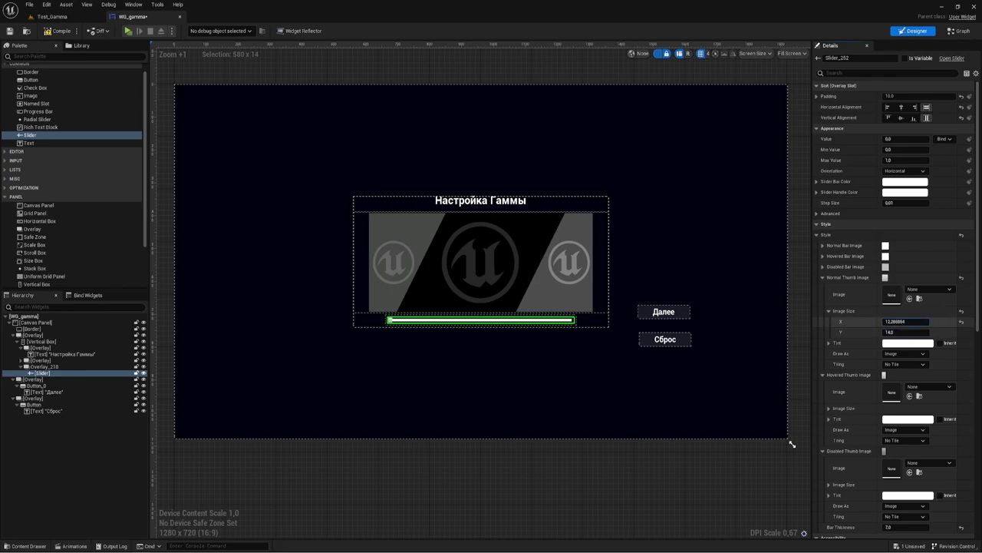
drag(917, 323, 906, 322)
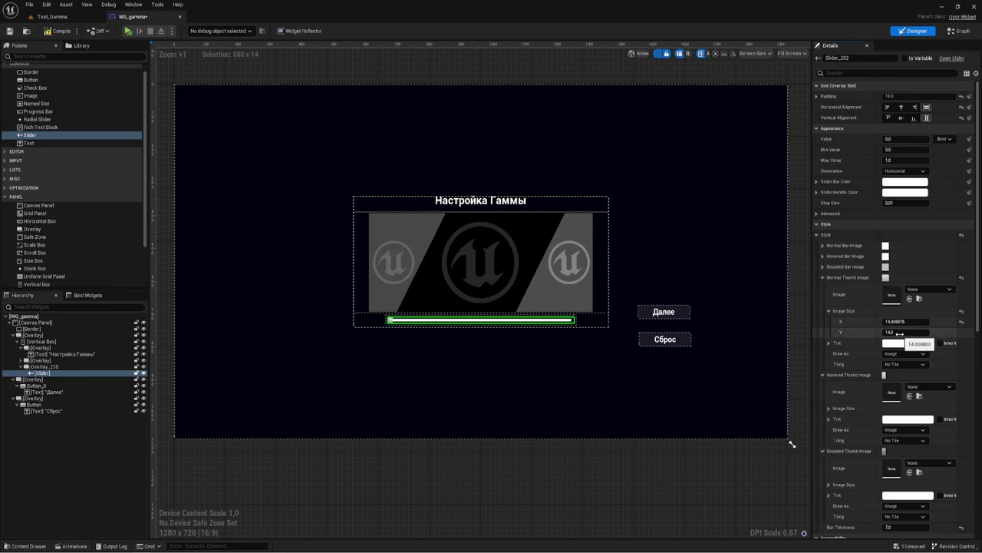
click(905, 323)
text(16)
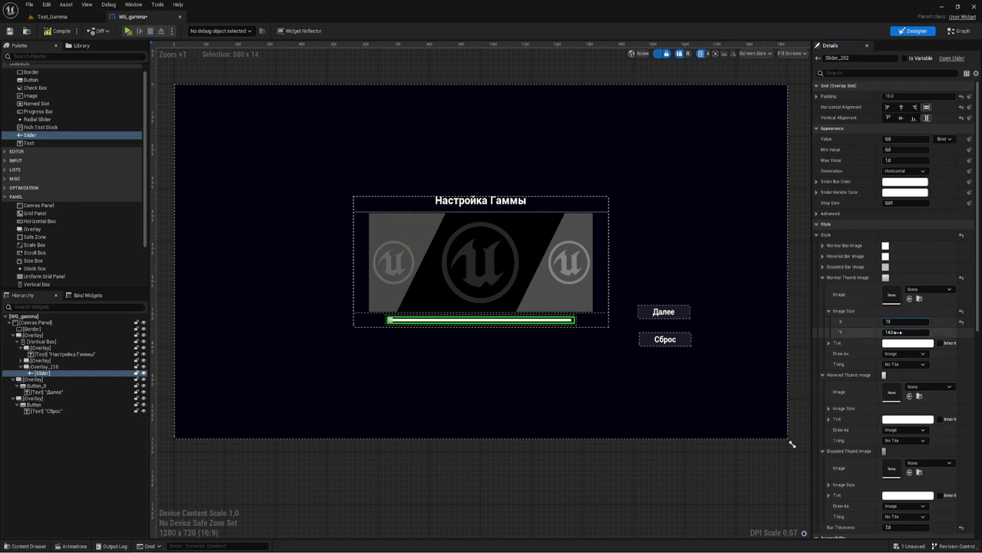
click(899, 332)
text(30)
key(Return)
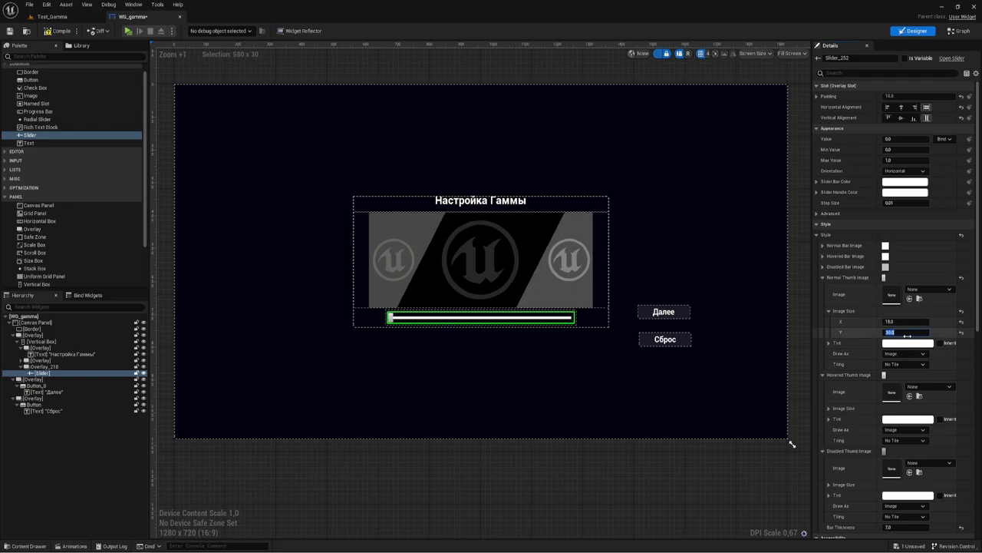
Set the Hovered thumb size to 18 x 30 and the Disabled thumb width to 18.
scroll(890, 396, down, 1)
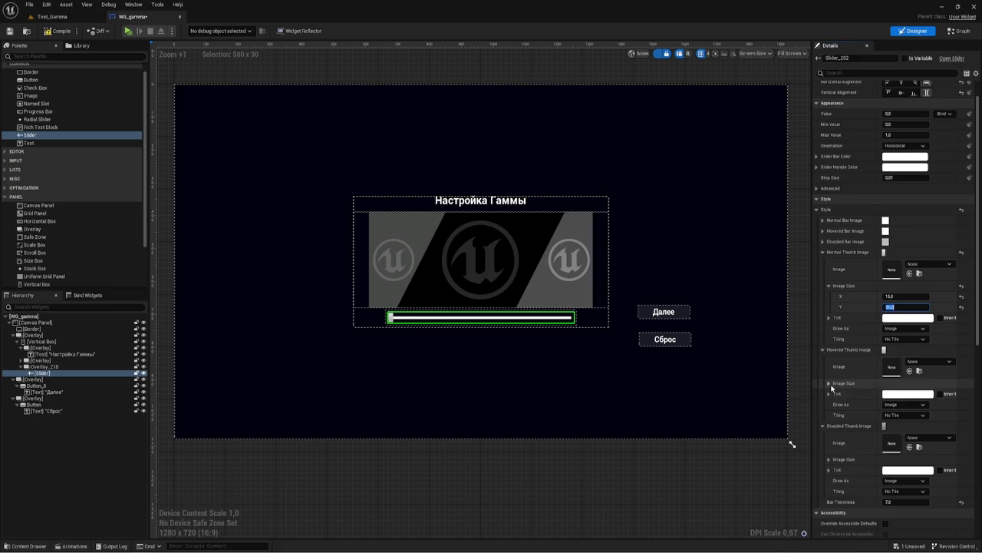
click(892, 393)
text(18)
click(890, 405)
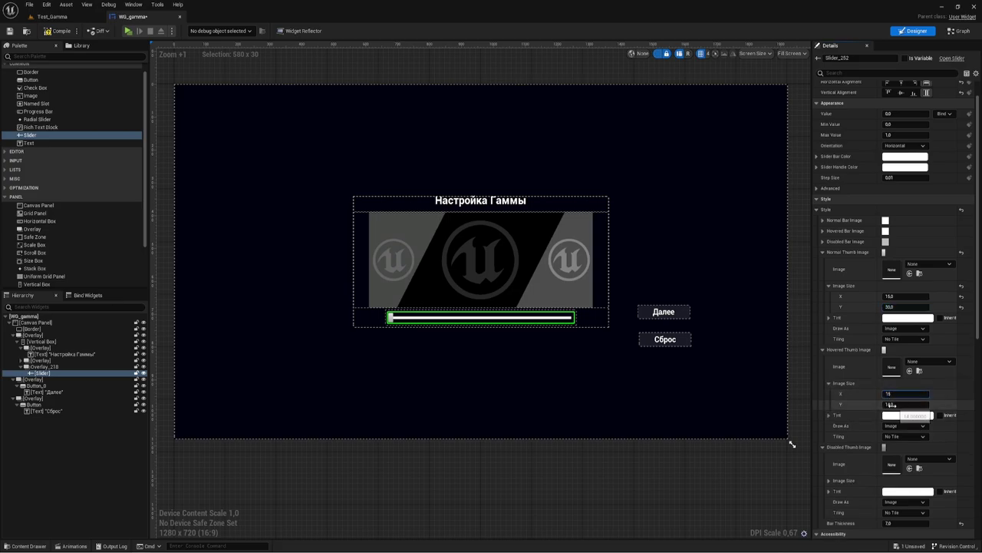
key(Return)
scroll(844, 369, down, 3)
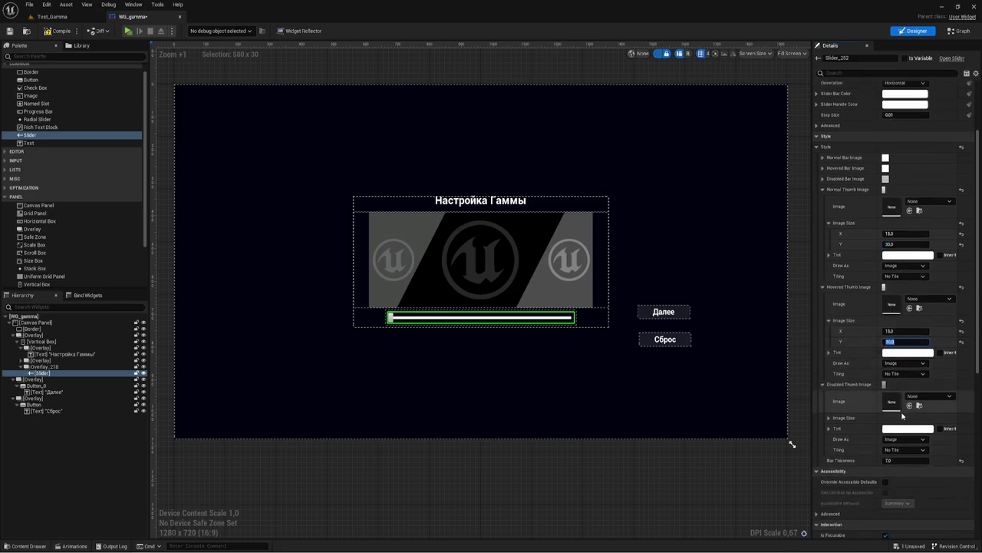
scroll(836, 364, down, 2)
click(830, 355)
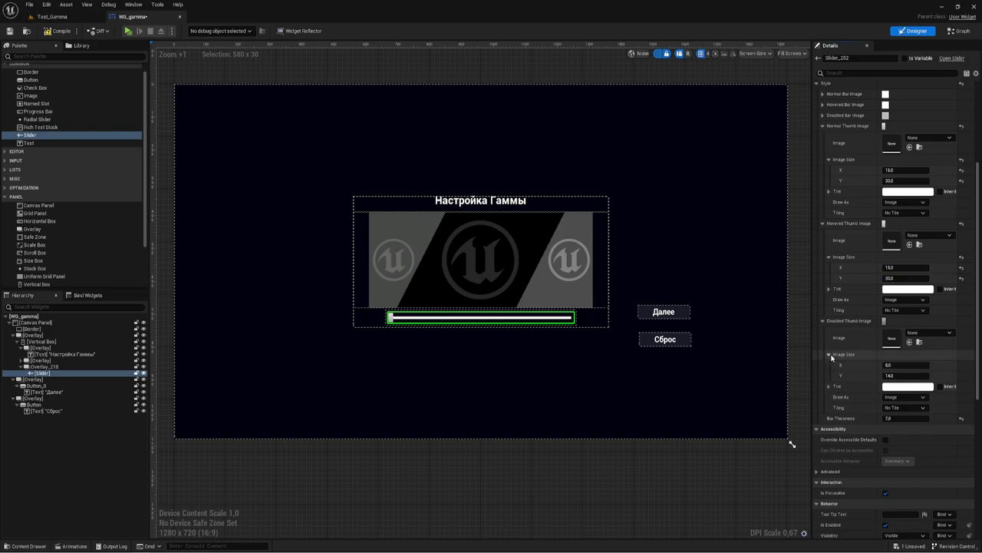
click(896, 365)
text(18)
click(896, 374)
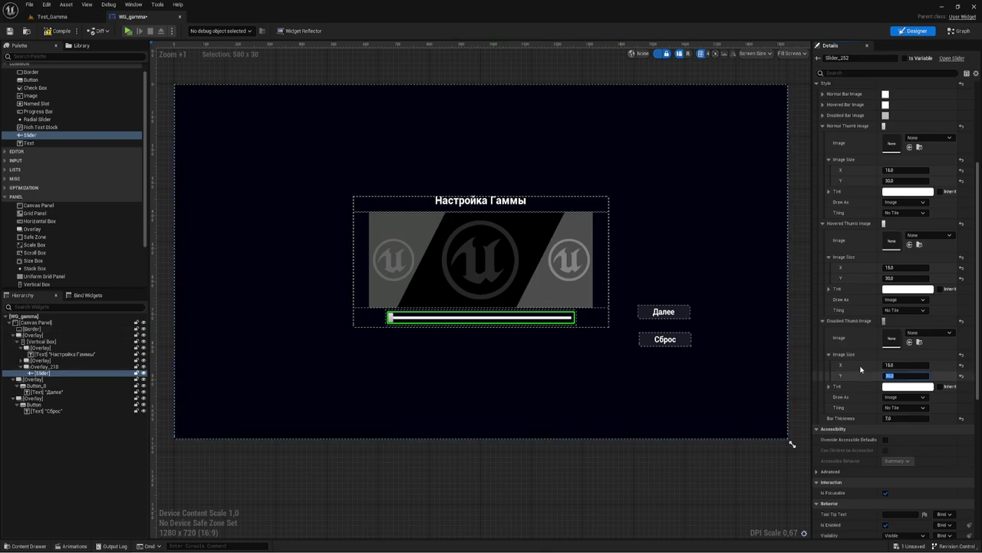
scroll(886, 307, up, 2)
Set the slider's Min Value 1.2, Max Value 3.2 and Value 2.2.
scroll(886, 306, up, 4)
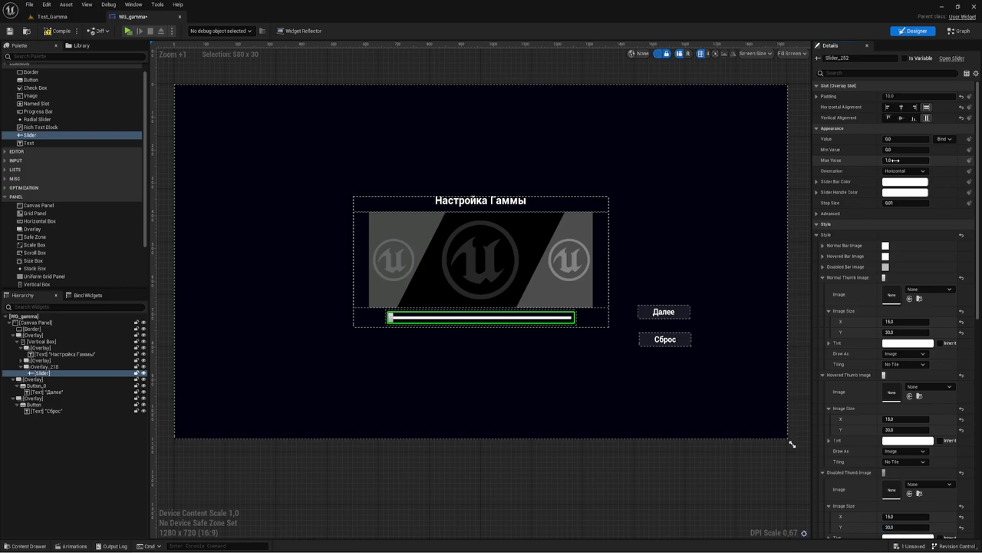
click(896, 160)
text(3.3)
click(903, 149)
text(1.3)
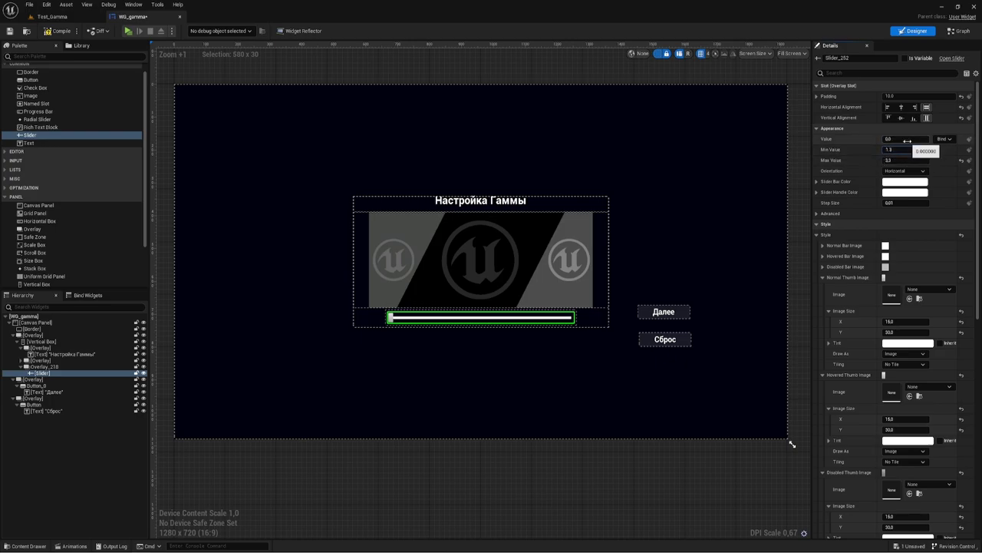
click(907, 139)
text(2.2)
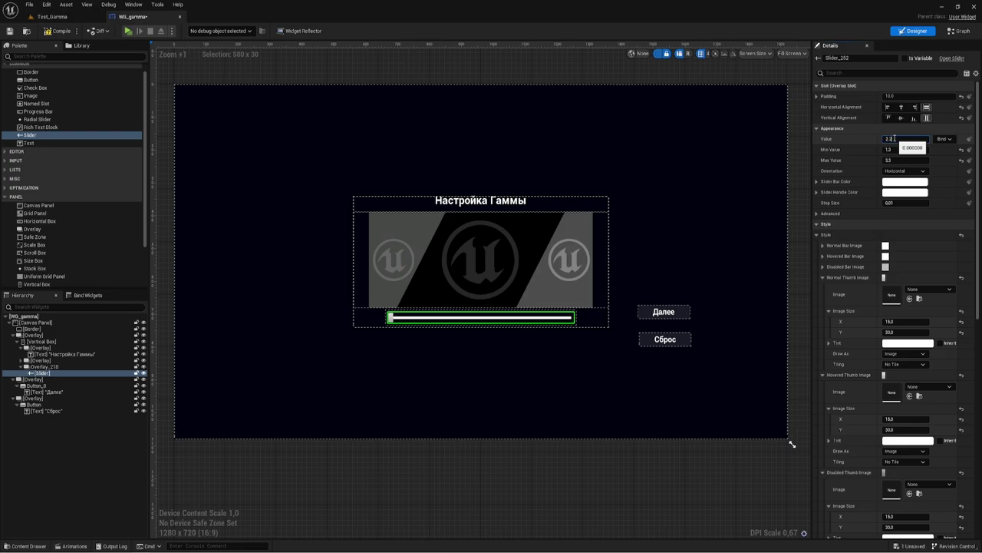
key(Return)
click(896, 150)
text(1.2)
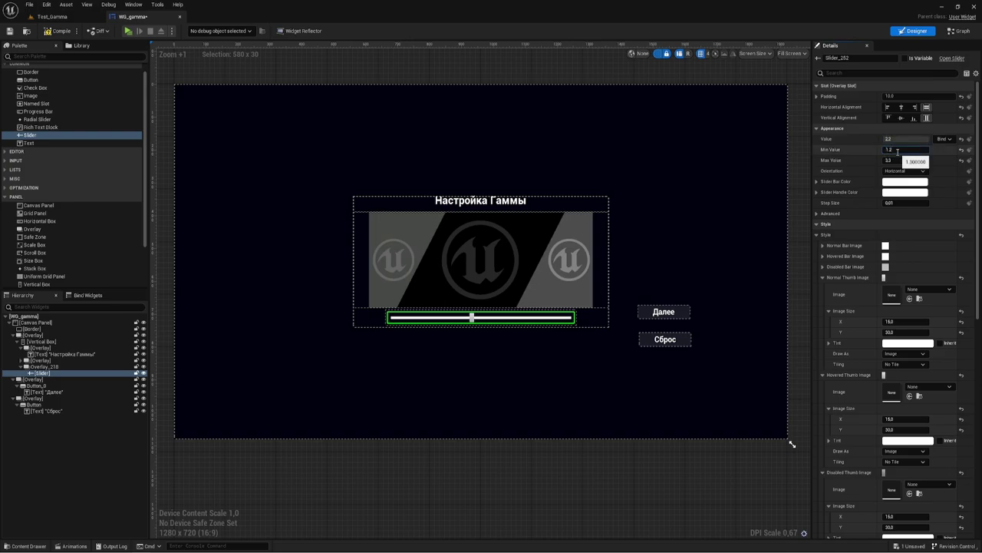
click(900, 161)
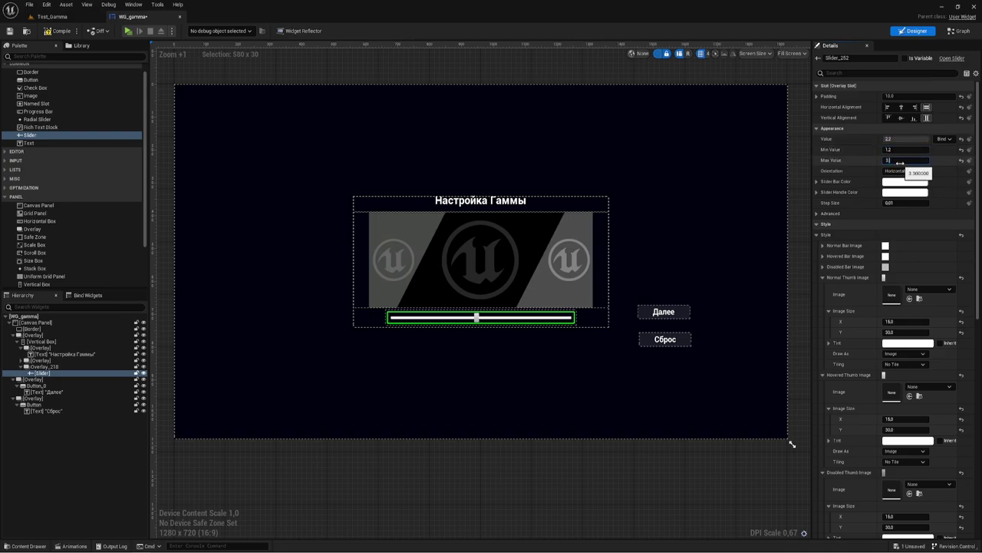
text(.2)
key(Return)
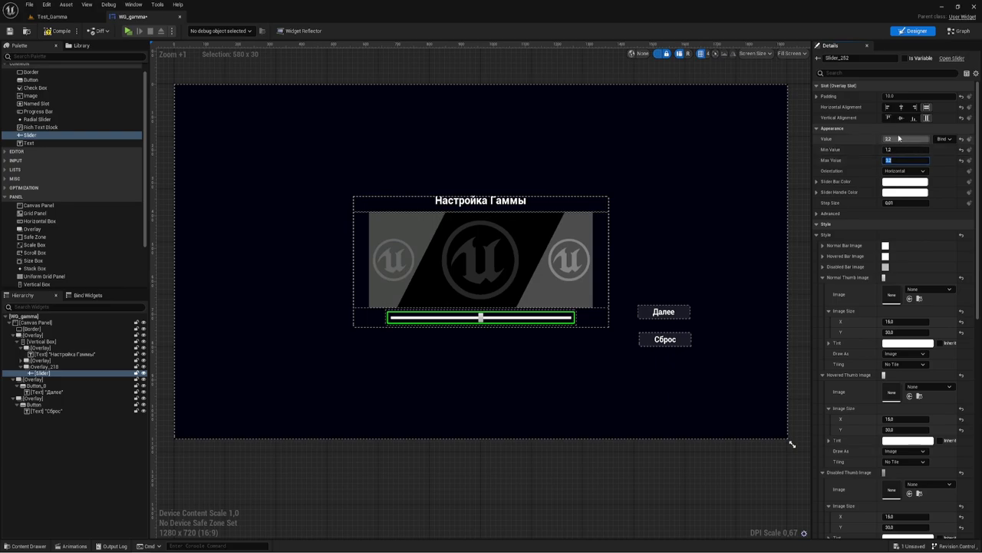
drag(892, 138, 899, 136)
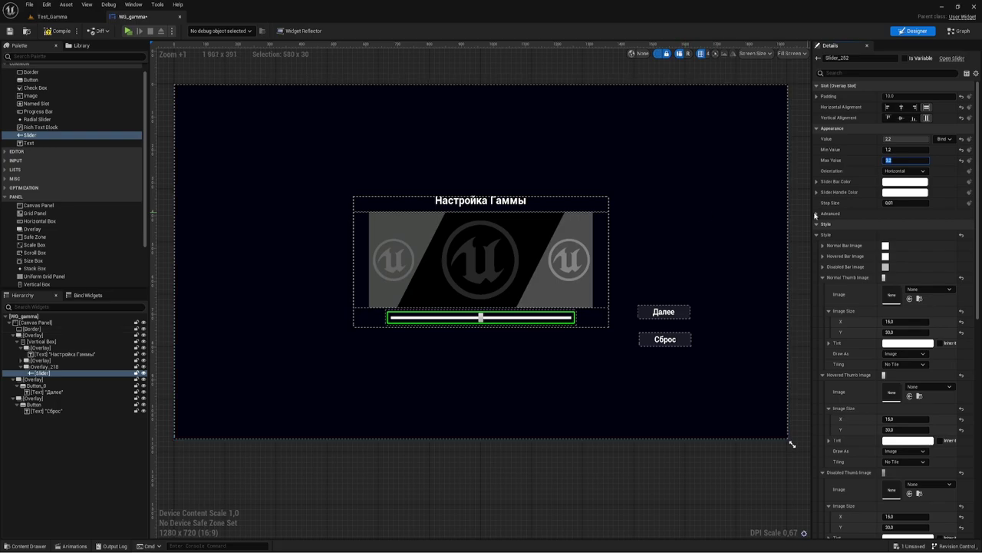
Enter 0.1 as the slider's Step Size and scroll Details down to Events.
key(Return)
click(905, 202)
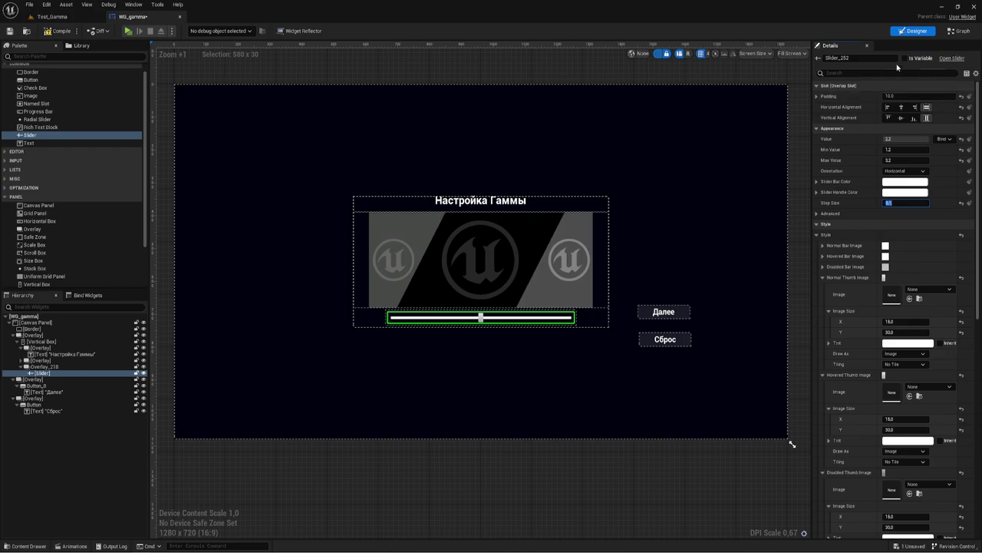
scroll(903, 165, down, 5)
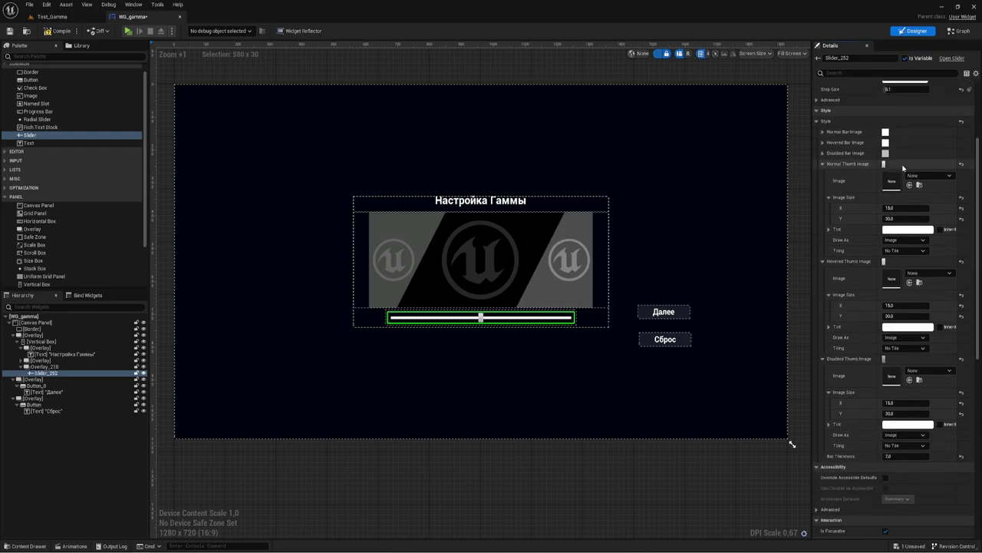
scroll(902, 166, down, 2)
scroll(901, 196, down, 1)
scroll(897, 242, down, 2)
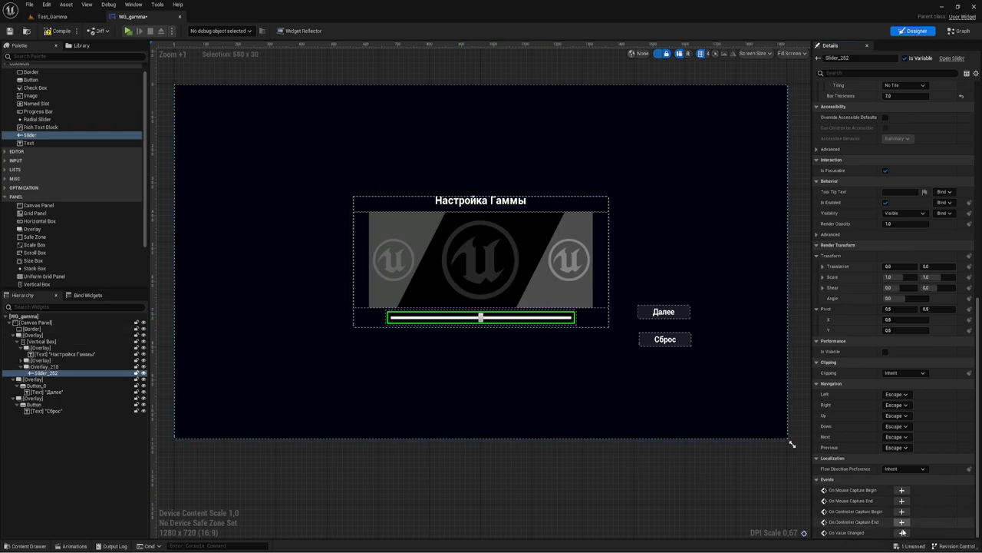
Add an On Value Changed event for the slider and arrange it in the graph.
click(902, 532)
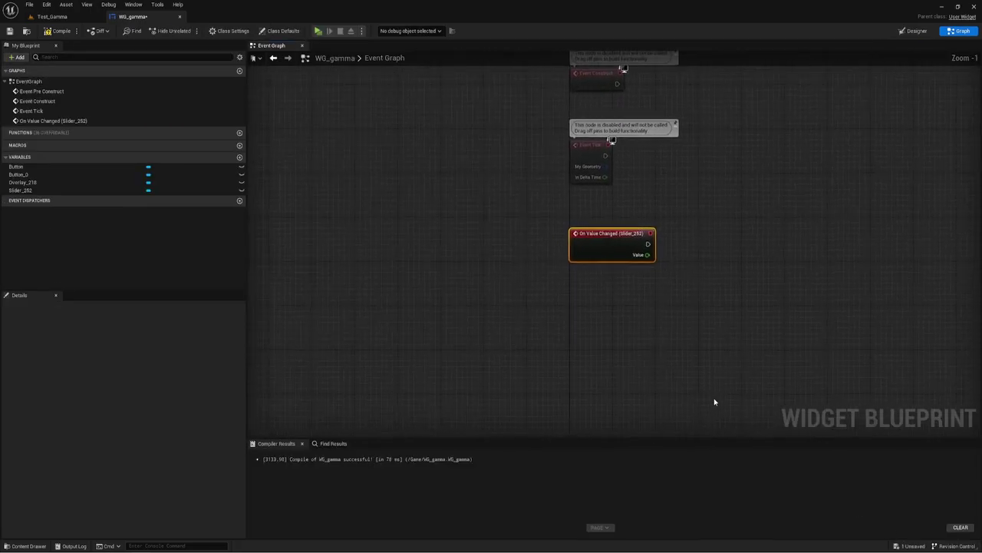
drag(475, 240, 418, 260)
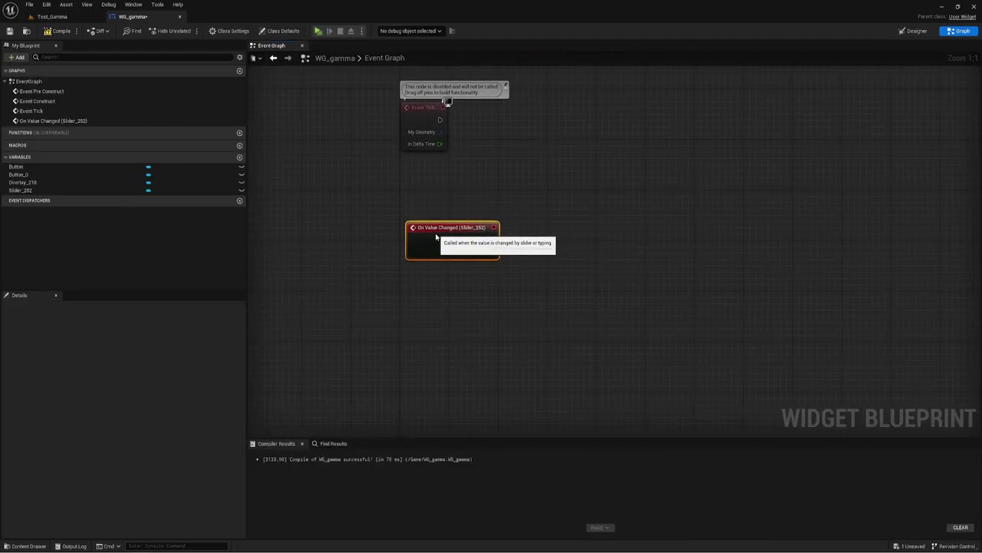
right_drag(603, 274, 546, 254)
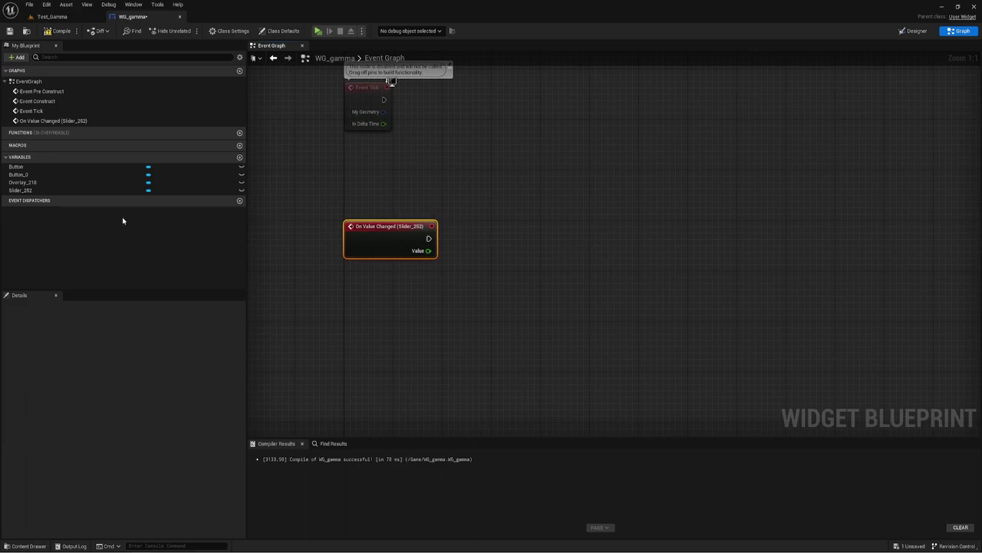
Create a Float variable named Gamma and place a SET Gamma node fed by Value.
click(240, 156)
text(Gamma)
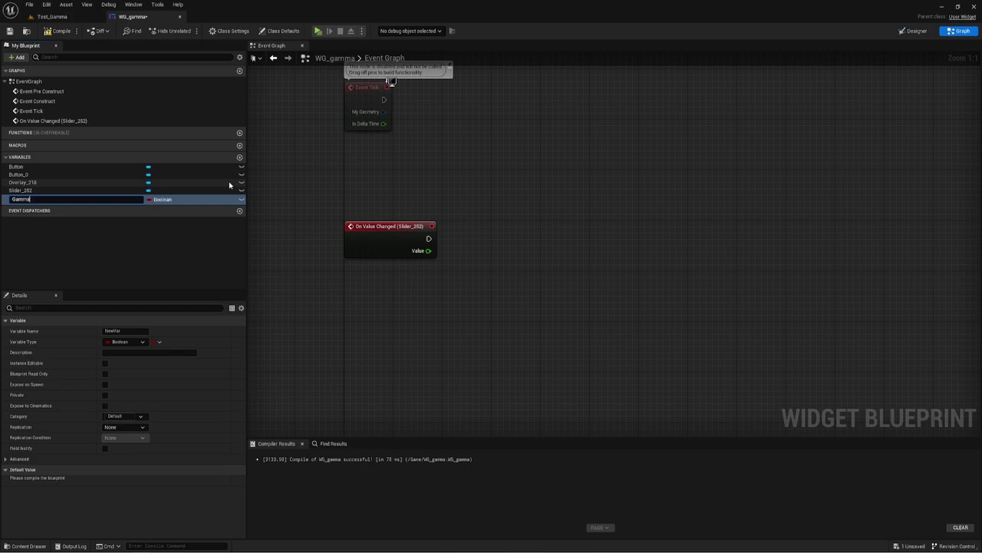
key(Return)
click(177, 200)
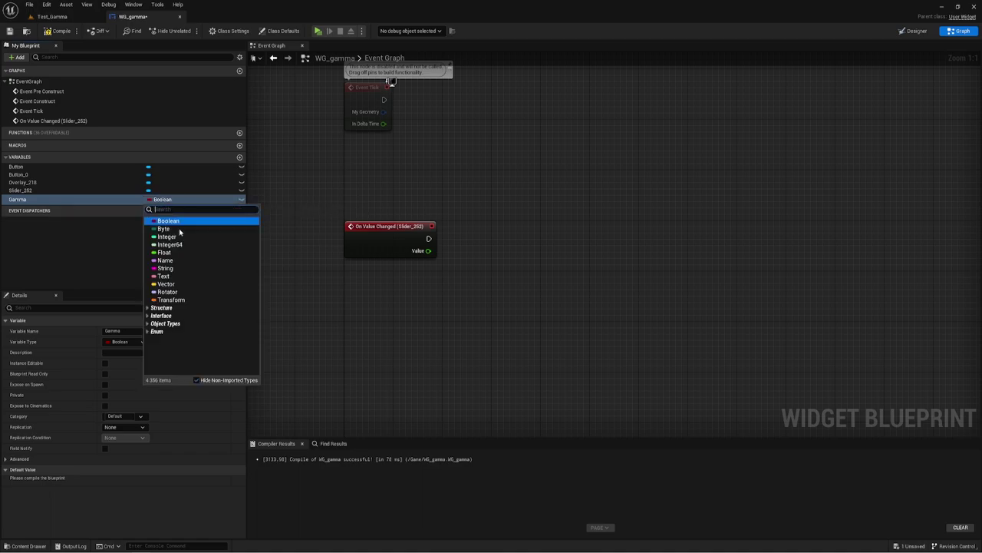
click(181, 255)
click(159, 246)
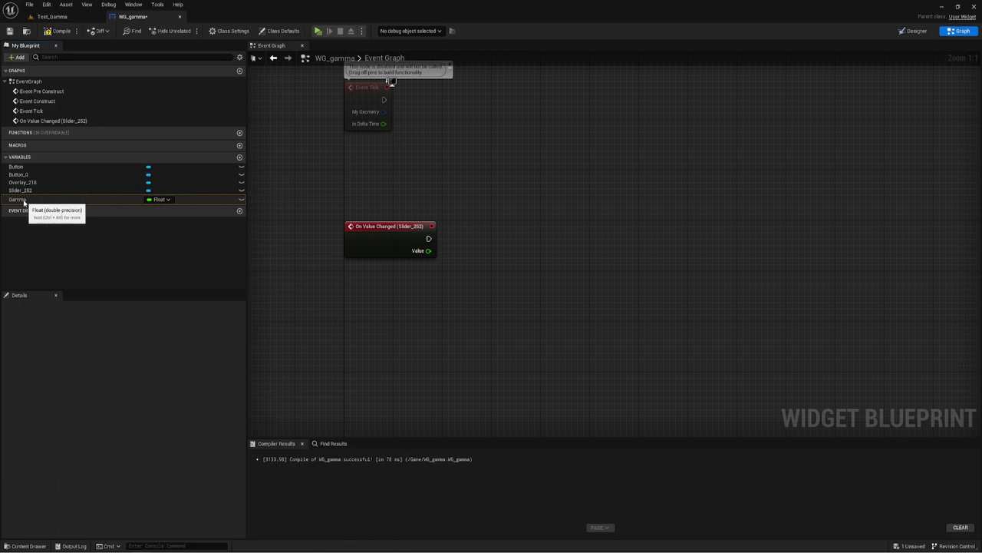
mouse_move(89, 205)
mouse_down()
mouse_move(608, 215)
mouse_move(454, 245)
mouse_move(458, 232)
mouse_move(428, 240)
mouse_move(467, 255)
mouse_up()
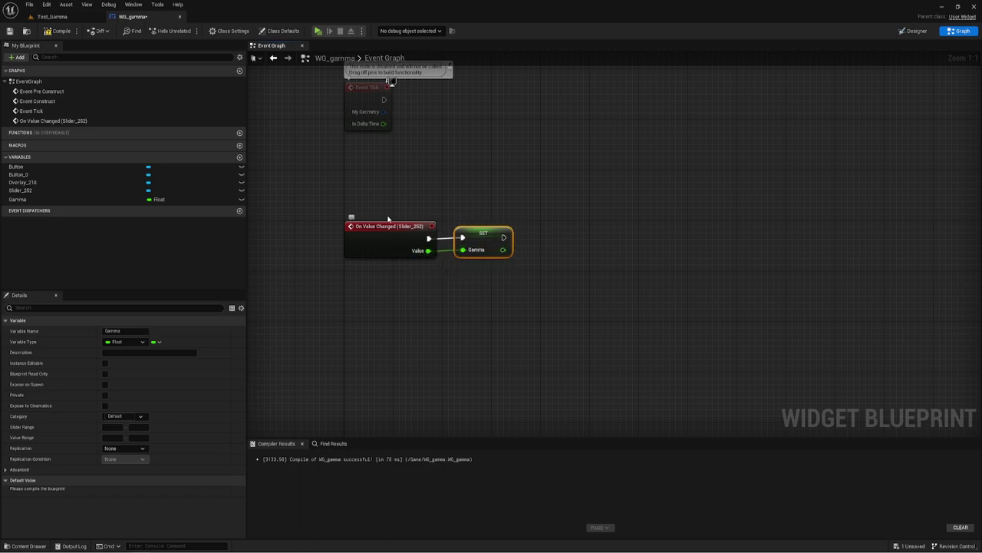
drag(354, 183, 410, 306)
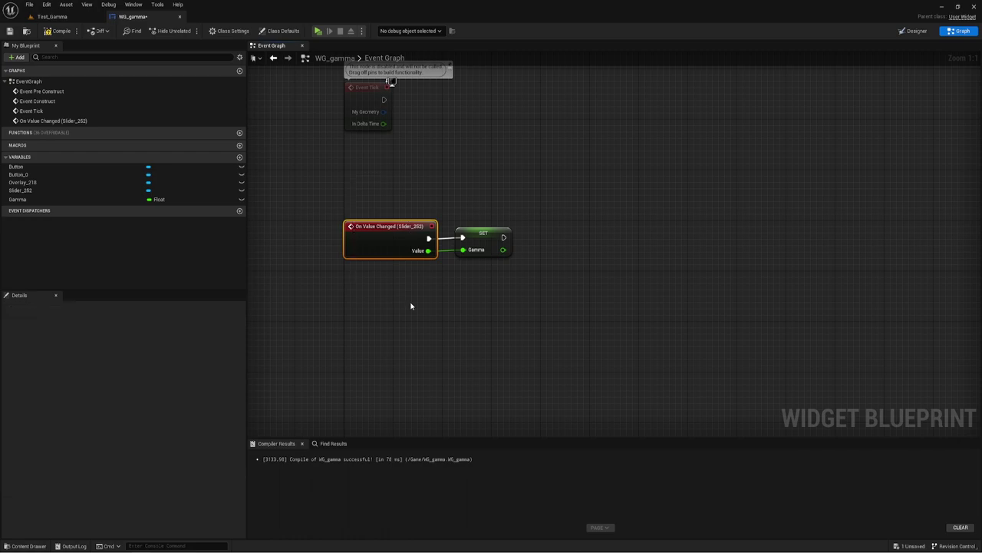
click(482, 242)
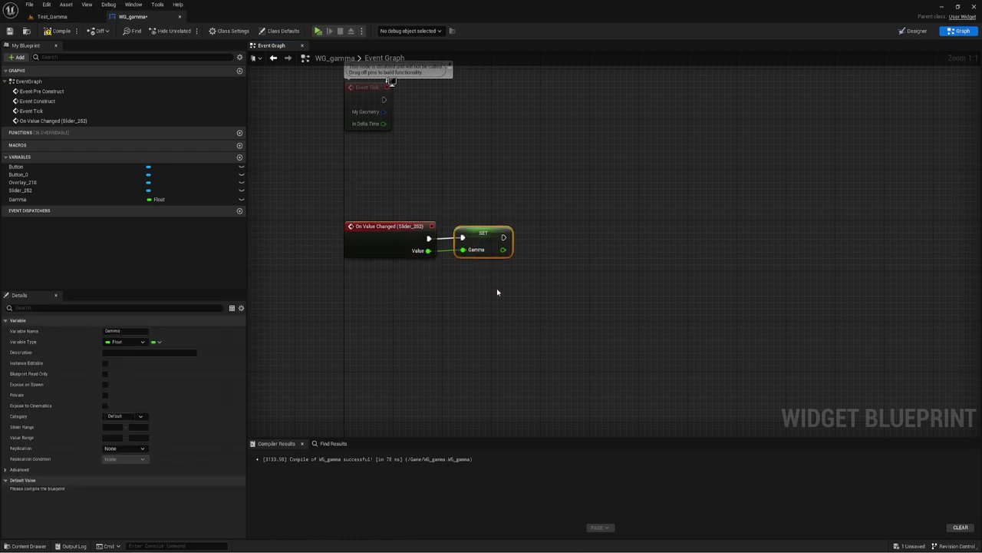
click(913, 31)
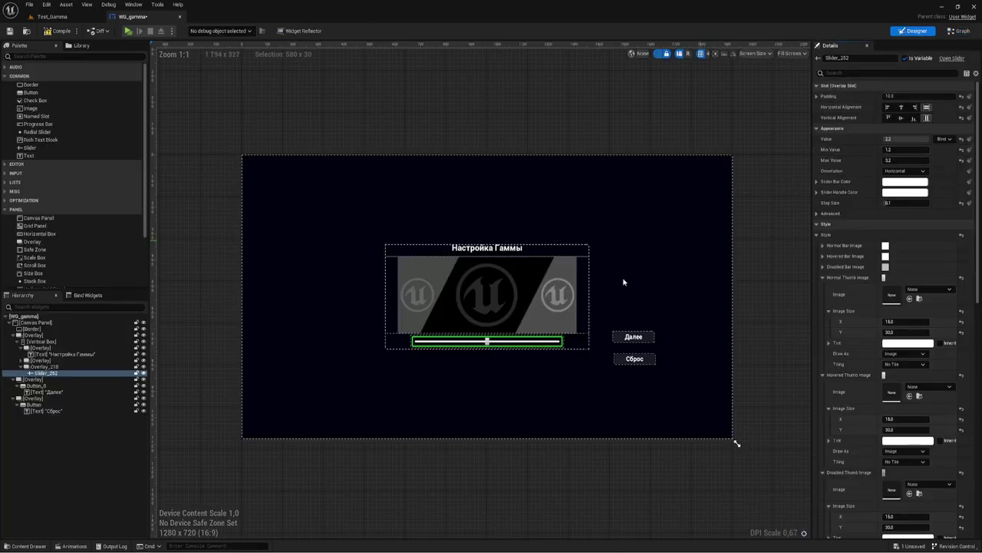
Bind the slider's Value property to the Gamma variable via the Bind dropdown.
click(944, 138)
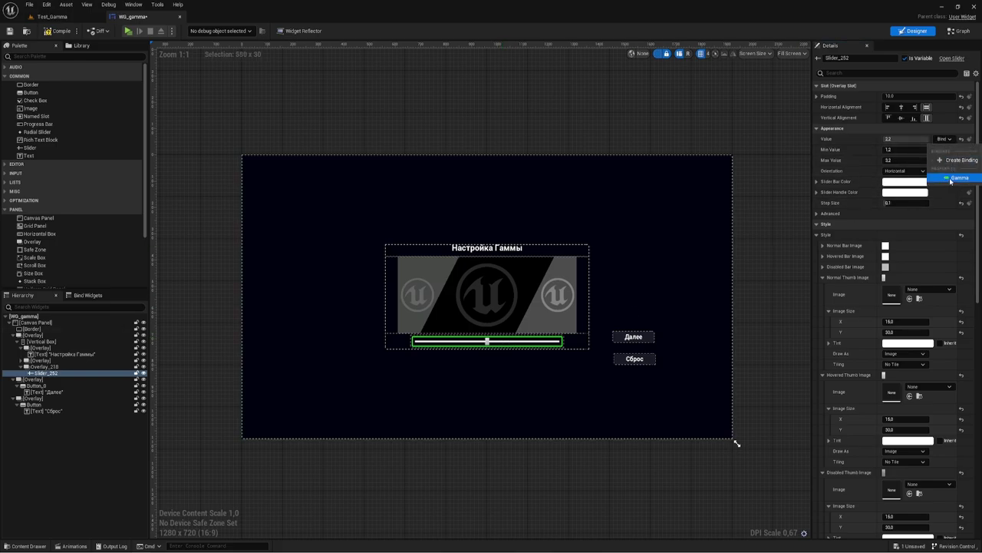
click(953, 178)
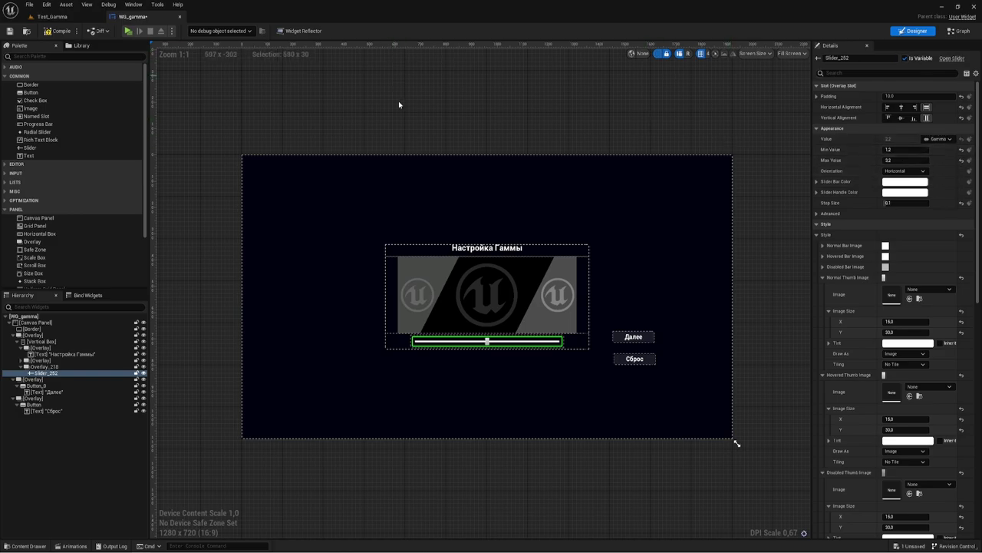
Give the Gamma variable a default value of 2.2.
click(951, 32)
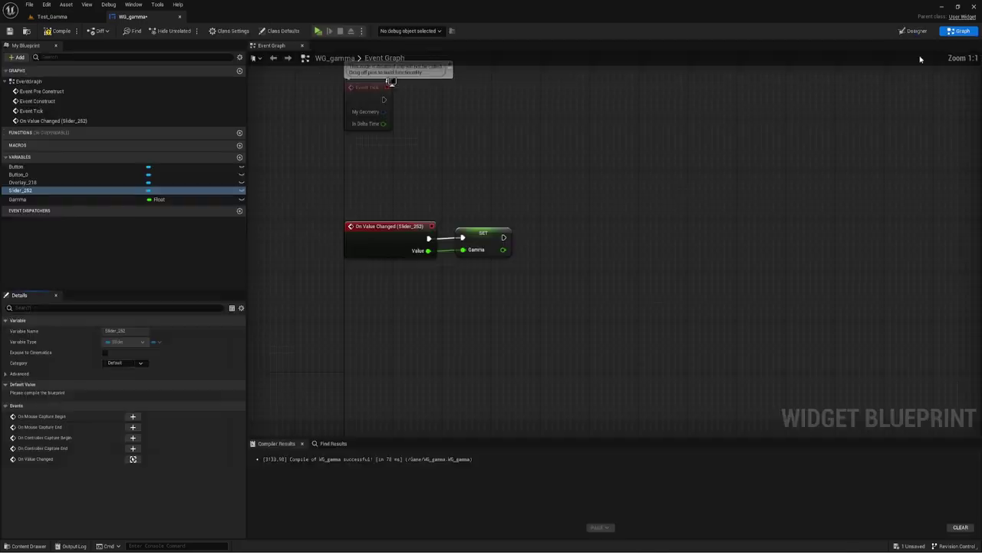
click(483, 240)
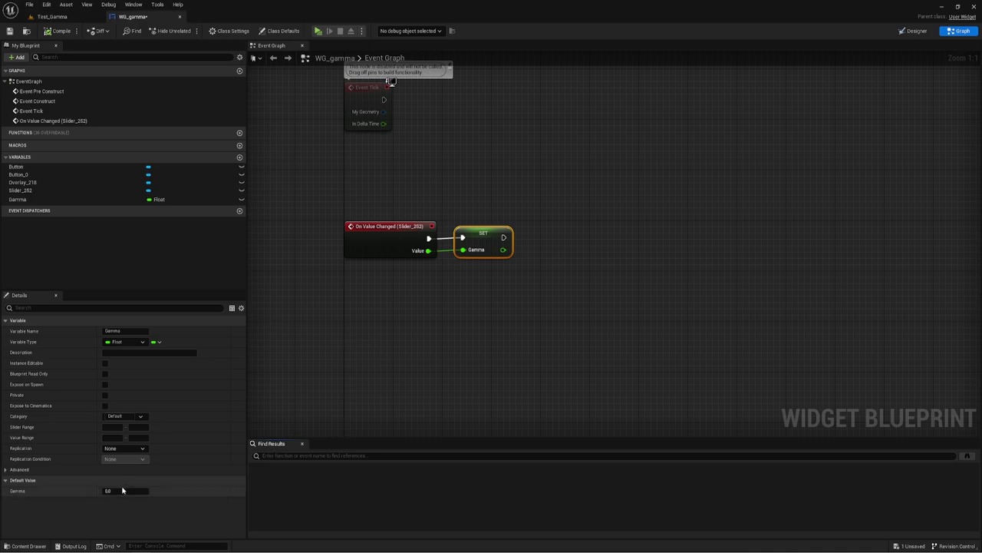
click(119, 489)
text(2.2)
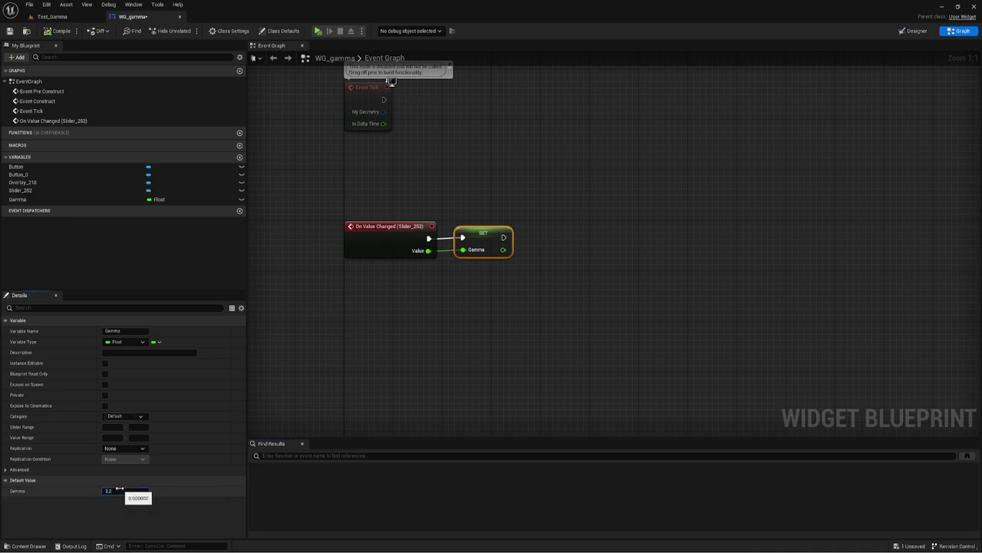
click(450, 363)
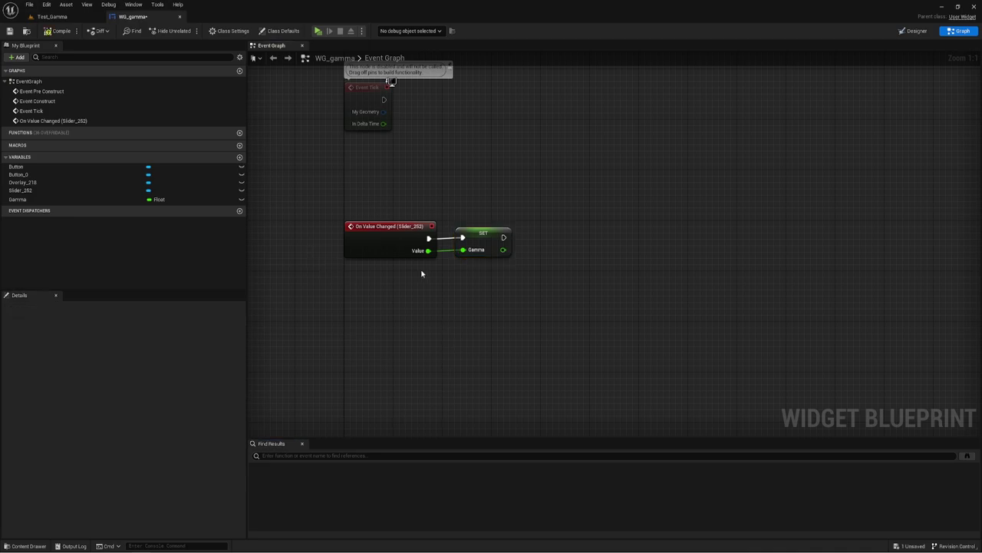
click(481, 240)
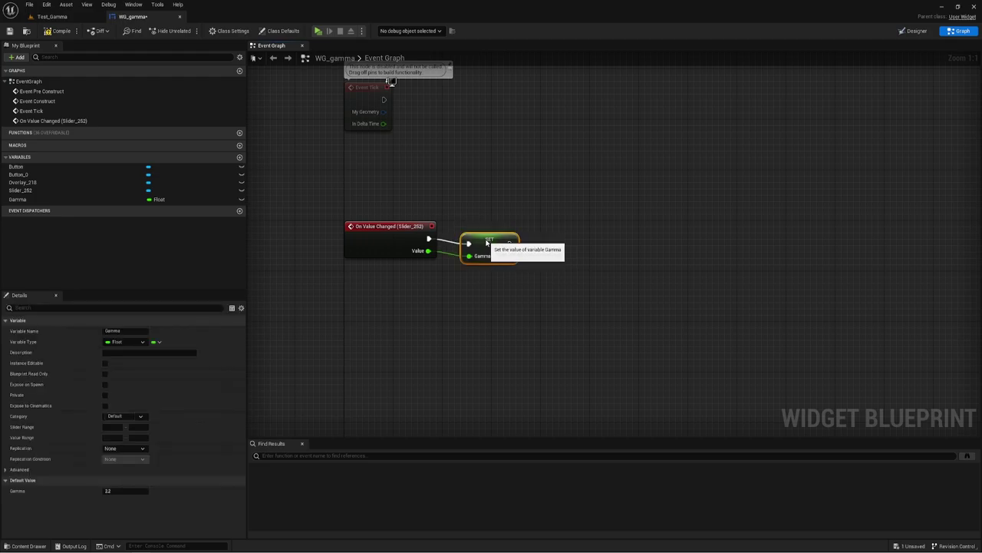
Add a Print String after SET Gamma, printing Gamma converted to a string.
right_drag(569, 280, 516, 288)
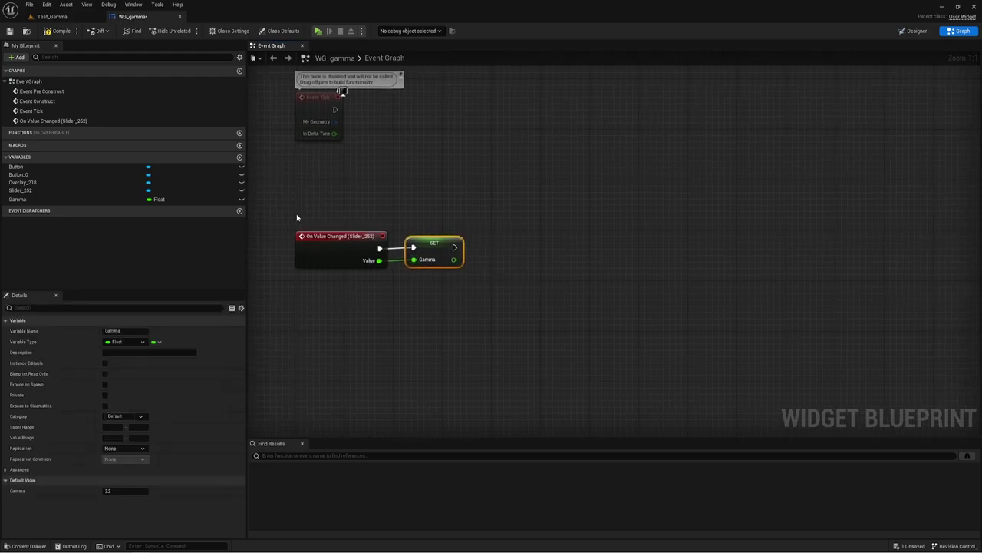
drag(297, 218, 342, 300)
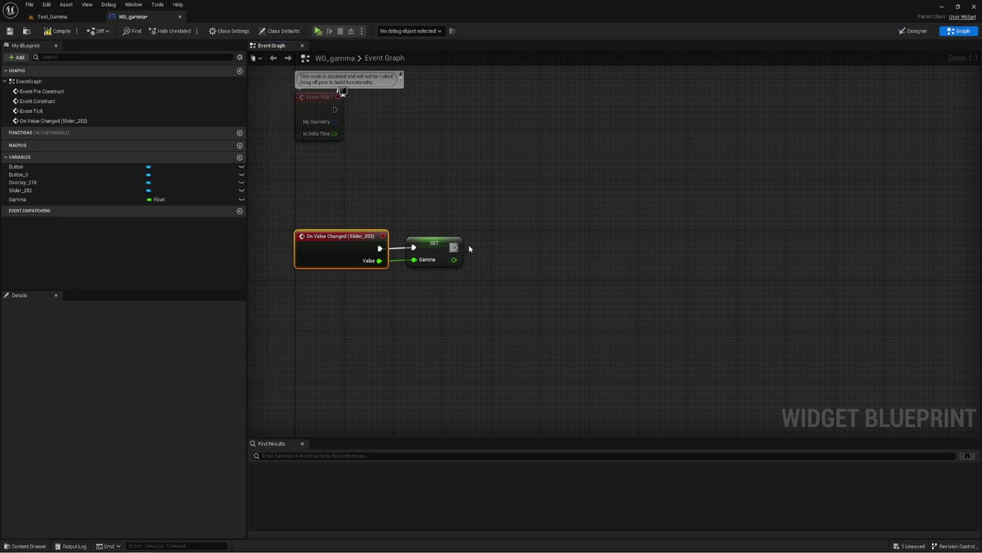
drag(454, 247, 578, 232)
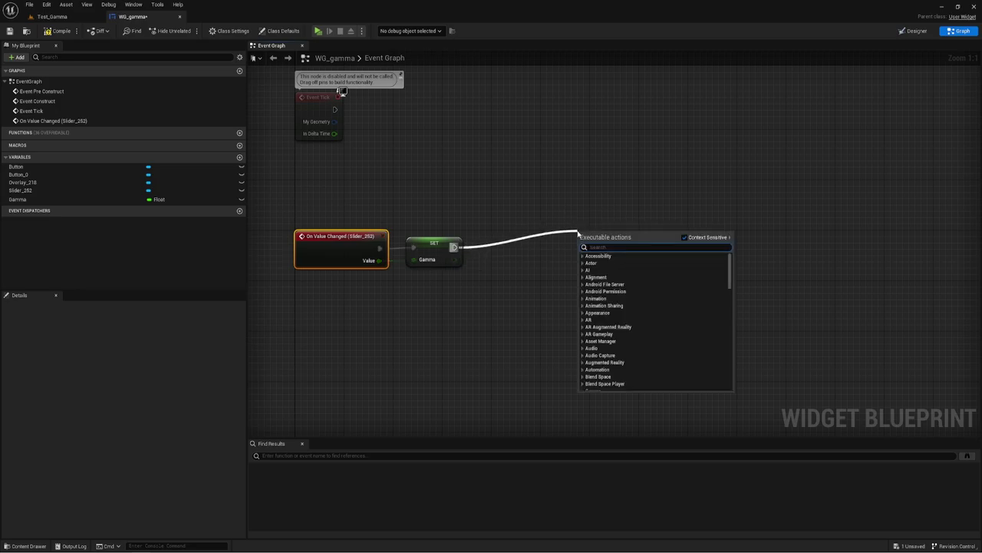
mouse_move(316, 185)
mouse_down()
mouse_move(352, 267)
mouse_move(347, 285)
mouse_up()
drag(454, 247, 568, 227)
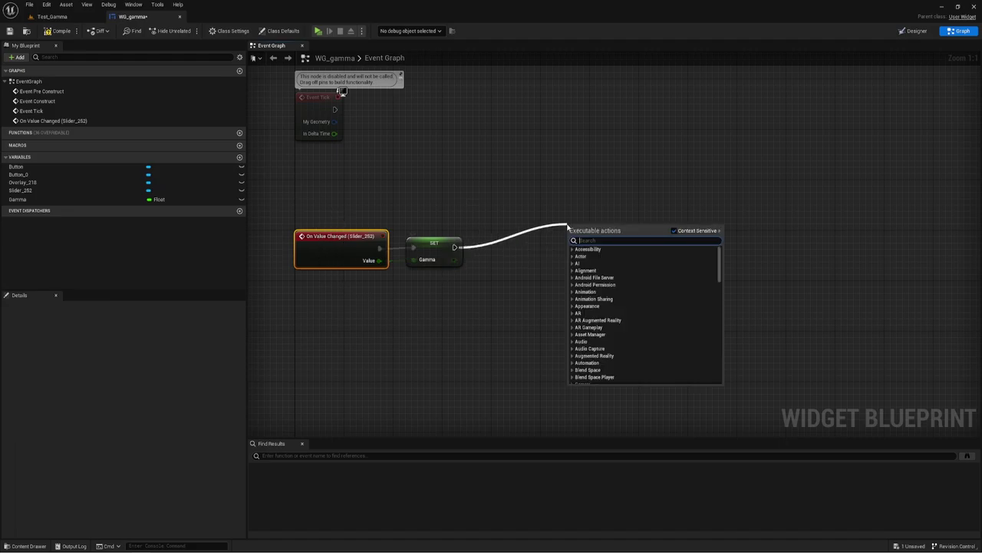
text(print)
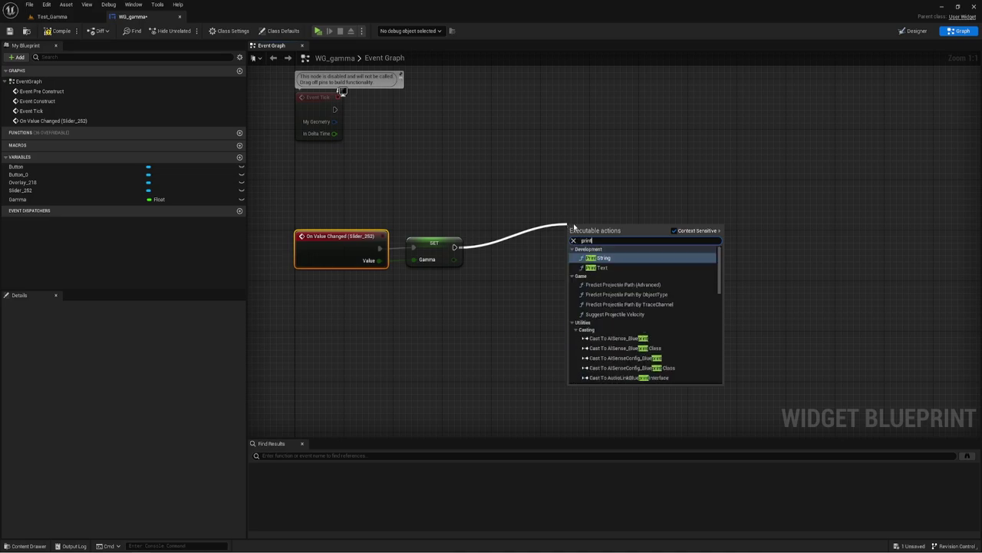
click(601, 259)
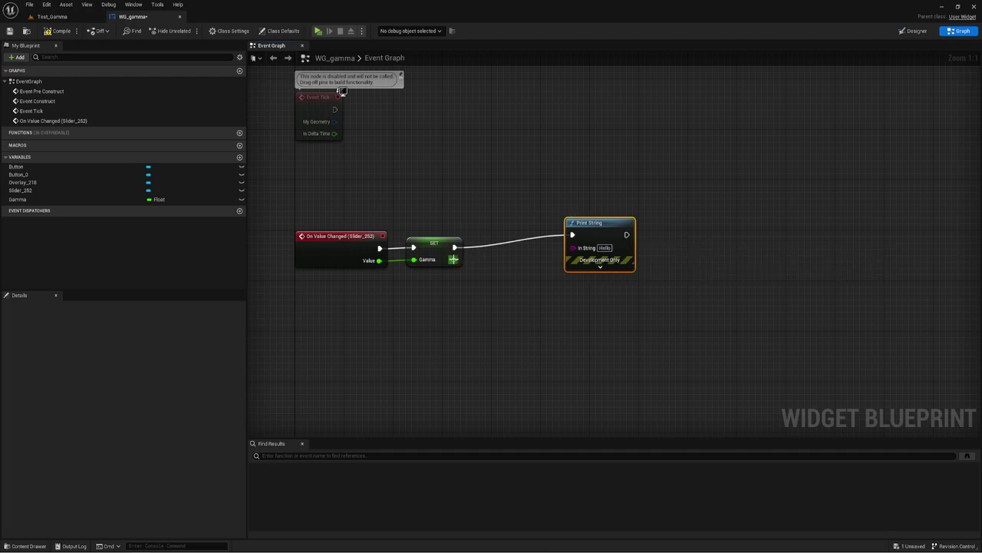
mouse_move(454, 260)
mouse_down()
mouse_move(585, 255)
mouse_move(572, 247)
mouse_up()
drag(514, 227, 520, 259)
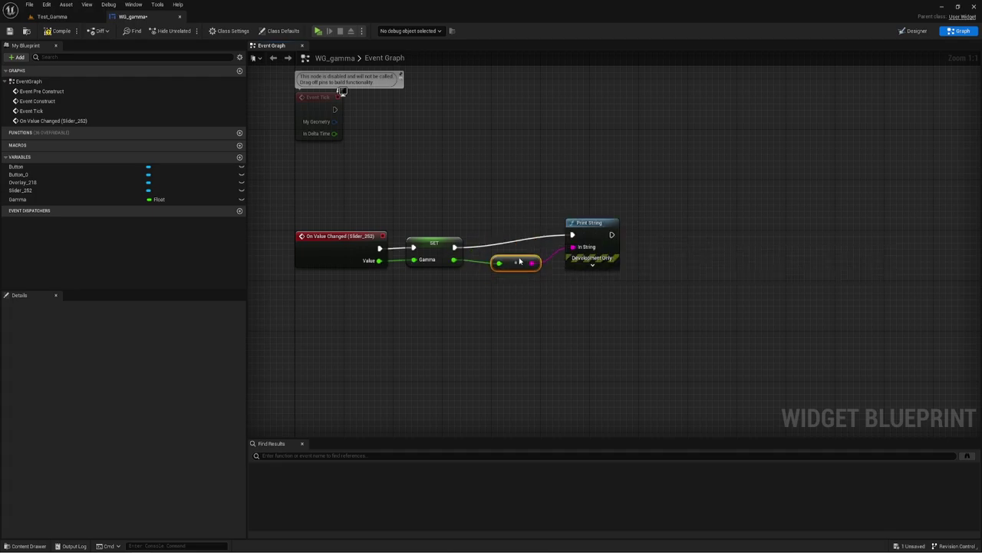
Open the Test_Gamma level blueprint and review its existing nodes.
click(52, 16)
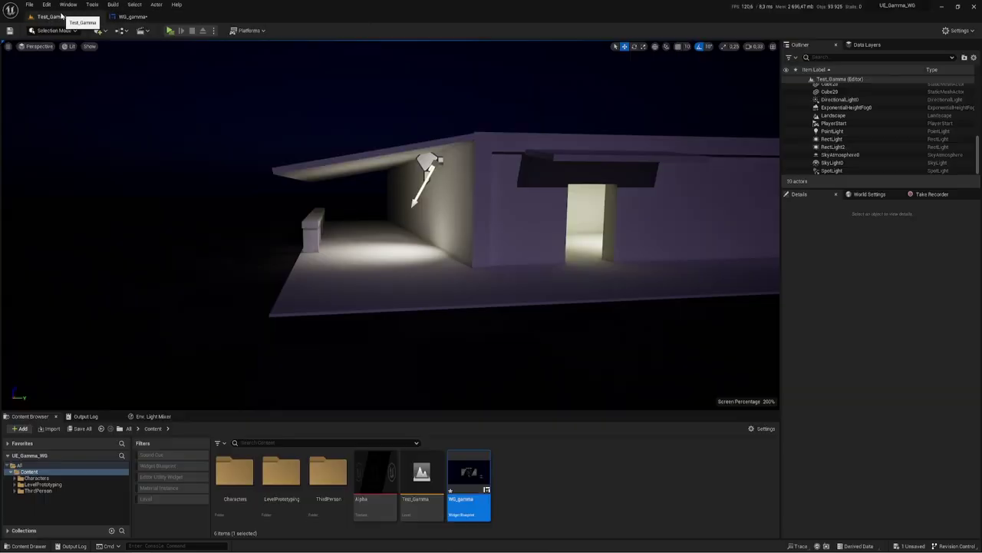
click(140, 31)
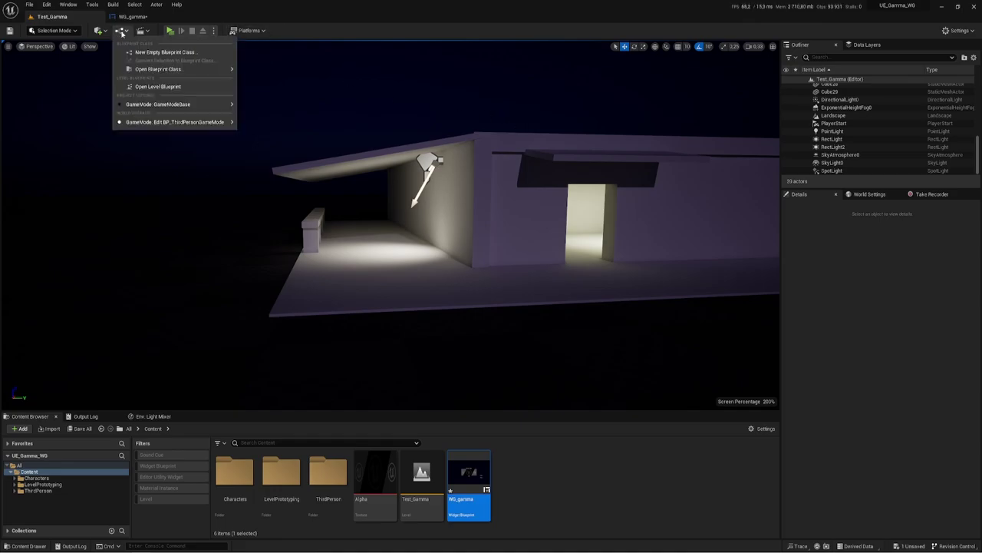
click(157, 85)
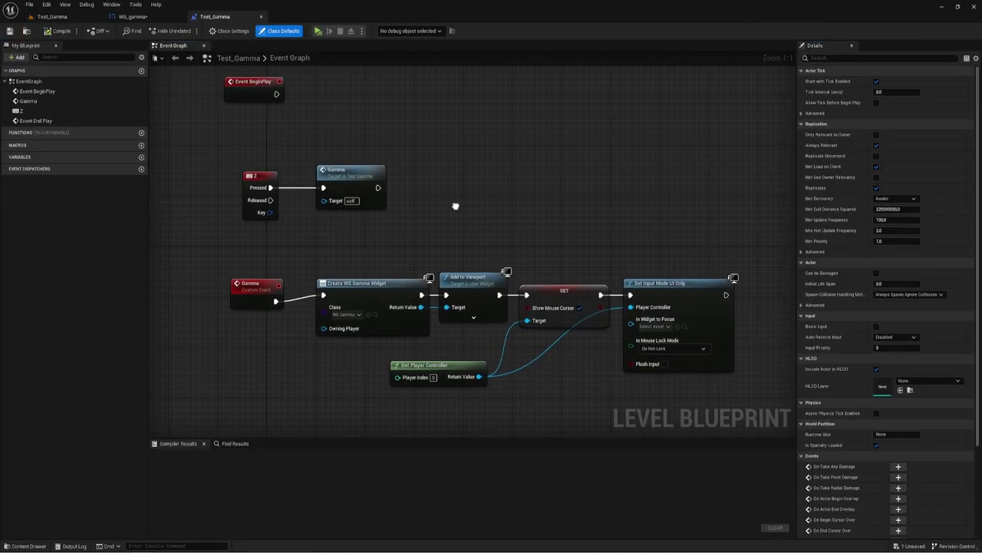
drag(289, 171, 689, 339)
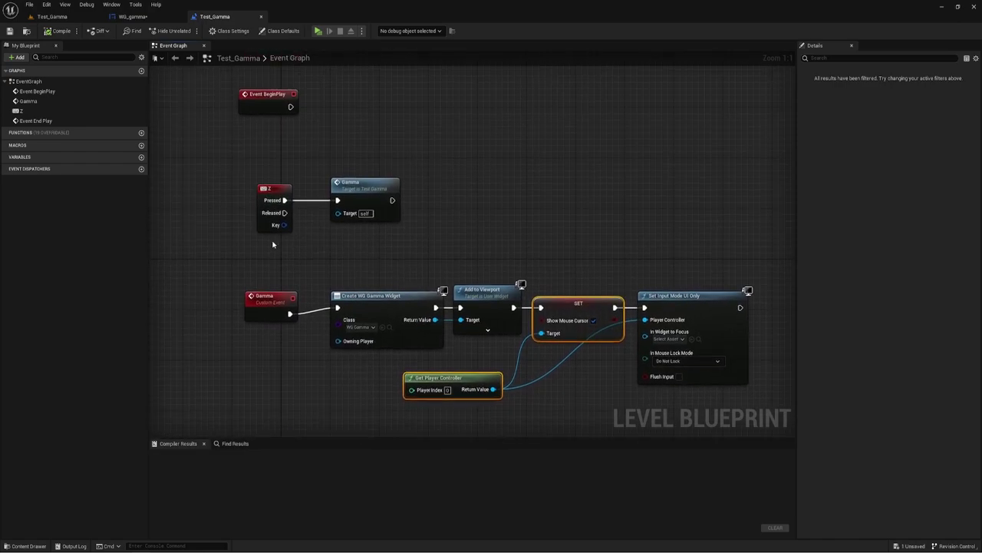
drag(195, 139, 422, 255)
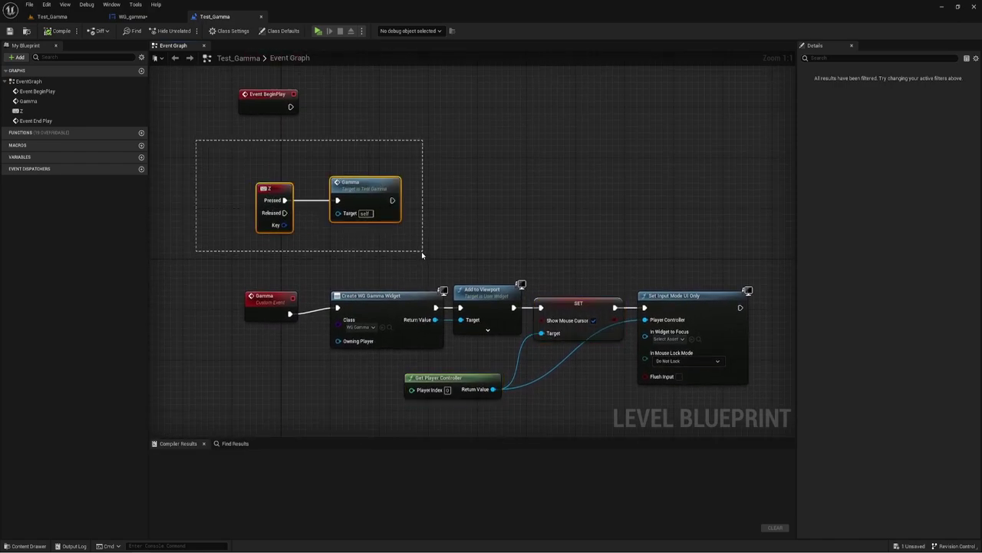
mouse_move(228, 267)
mouse_down()
mouse_move(727, 392)
mouse_move(643, 390)
mouse_up()
click(642, 390)
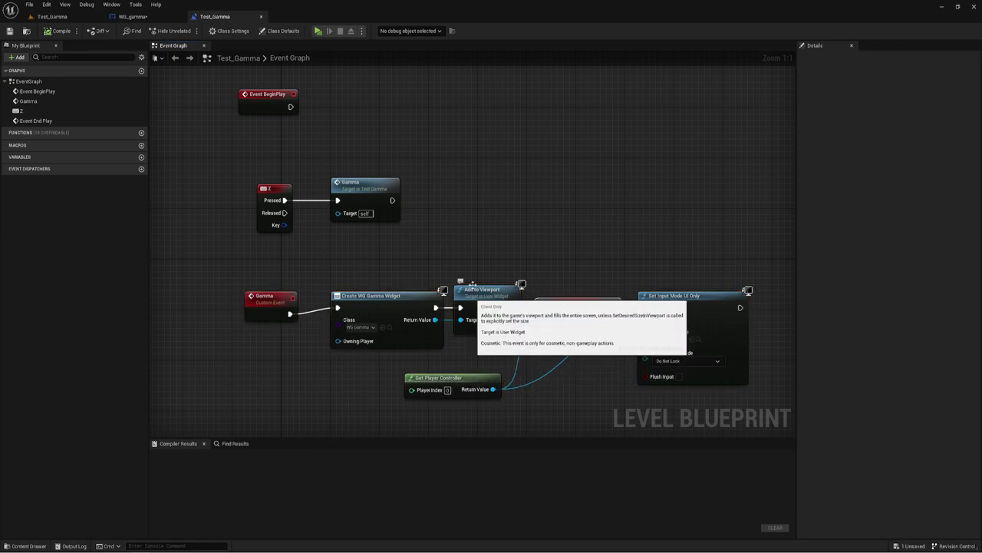
right_drag(472, 284, 443, 247)
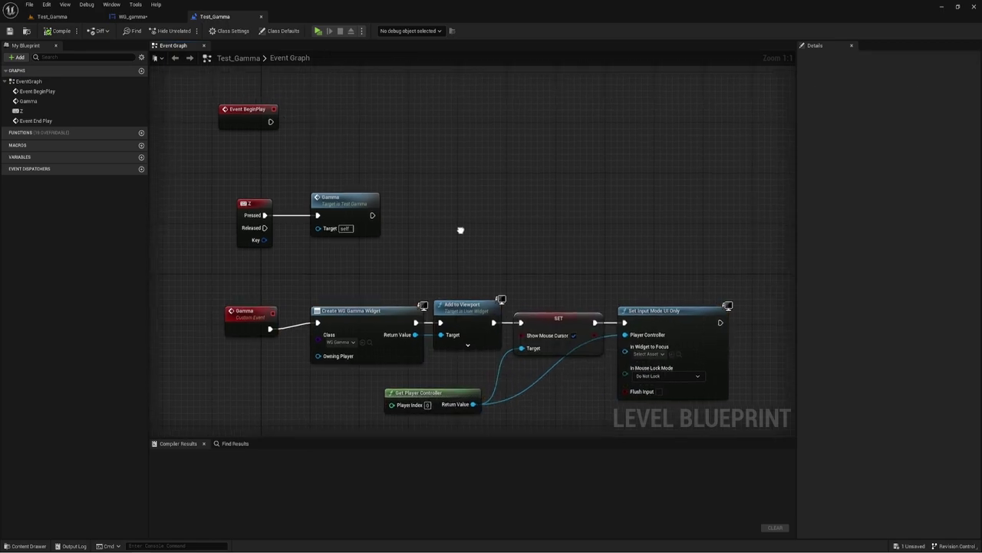
Duplicate the Gamma call node next to Event BeginPlay and compile the level blueprint.
click(326, 219)
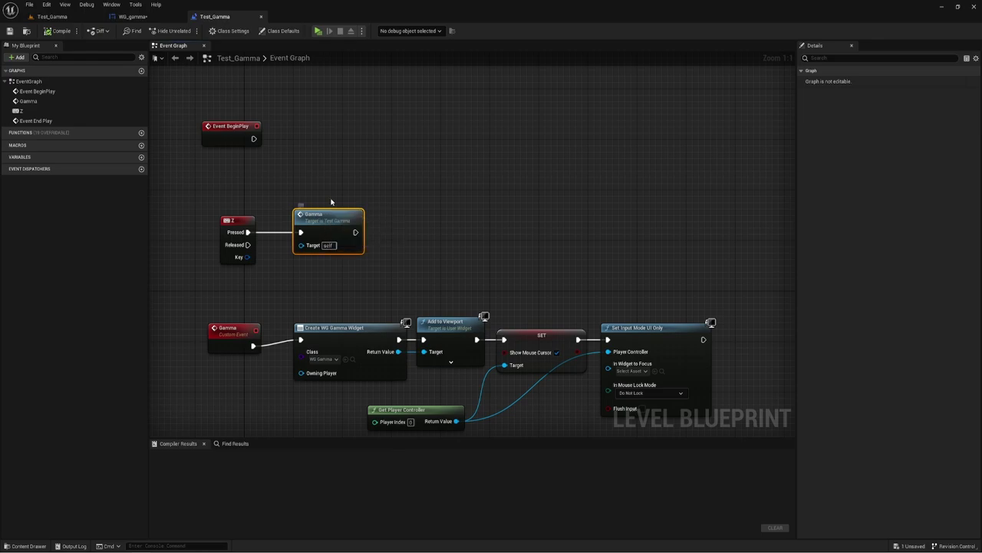
key(ctrl+d)
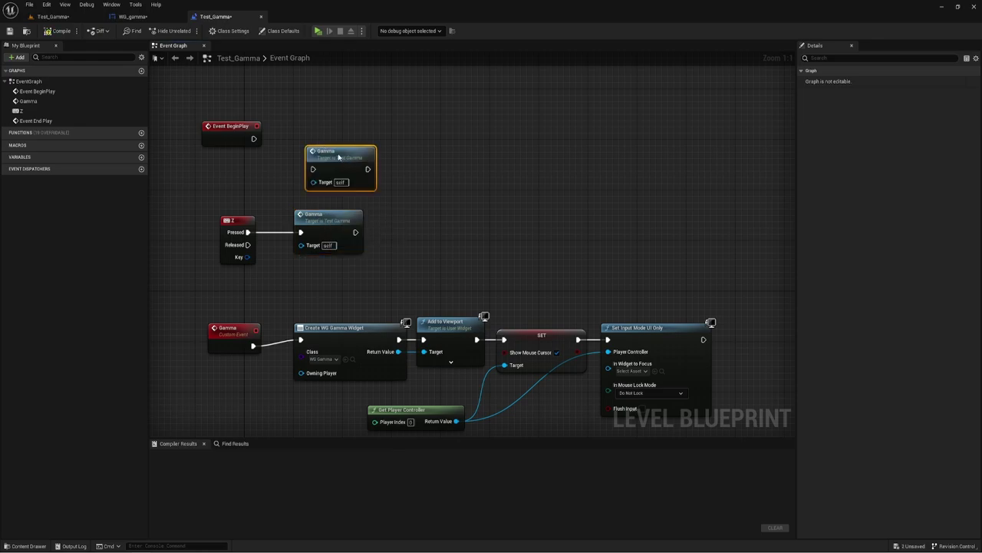
mouse_move(340, 156)
mouse_down()
mouse_move(312, 134)
mouse_move(282, 143)
mouse_move(297, 139)
mouse_up()
right_drag(399, 310, 357, 293)
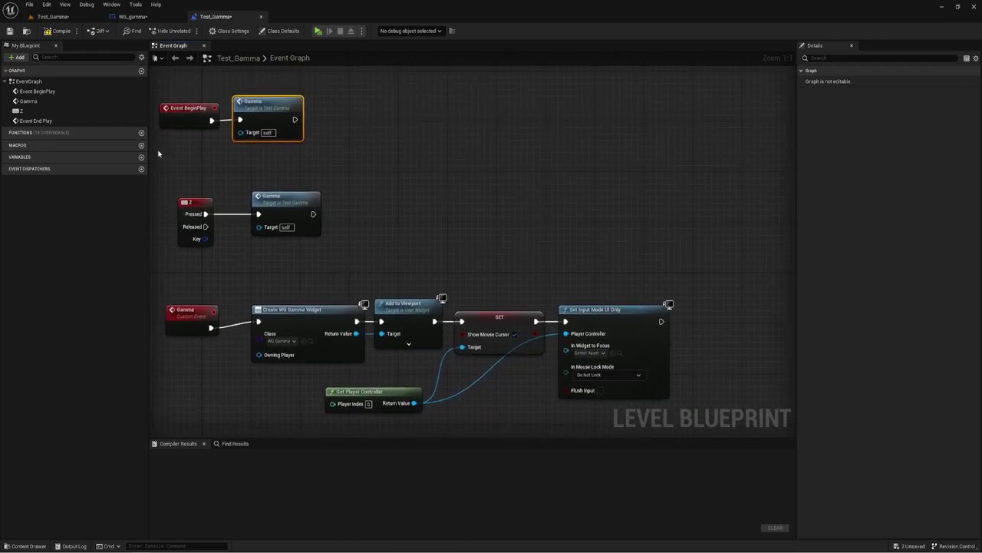
click(58, 30)
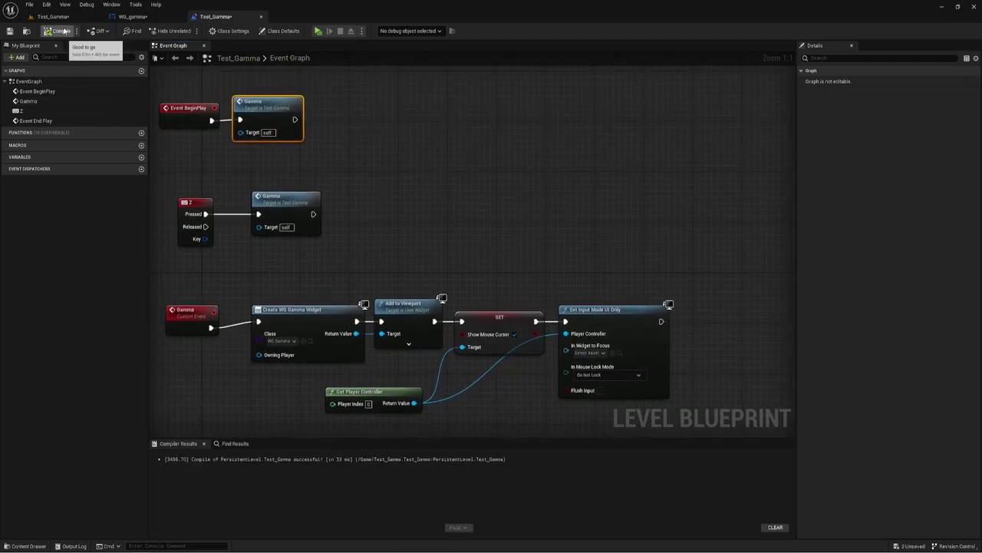
click(133, 17)
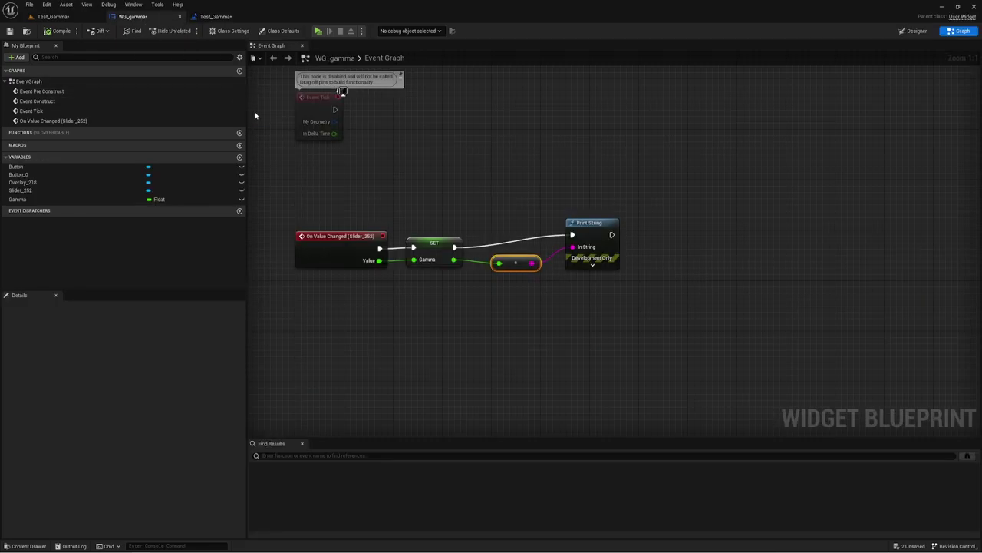
Play Test_Gamma standalone, sweep the gamma slider from 1.2 to 3.2, then close it.
click(52, 16)
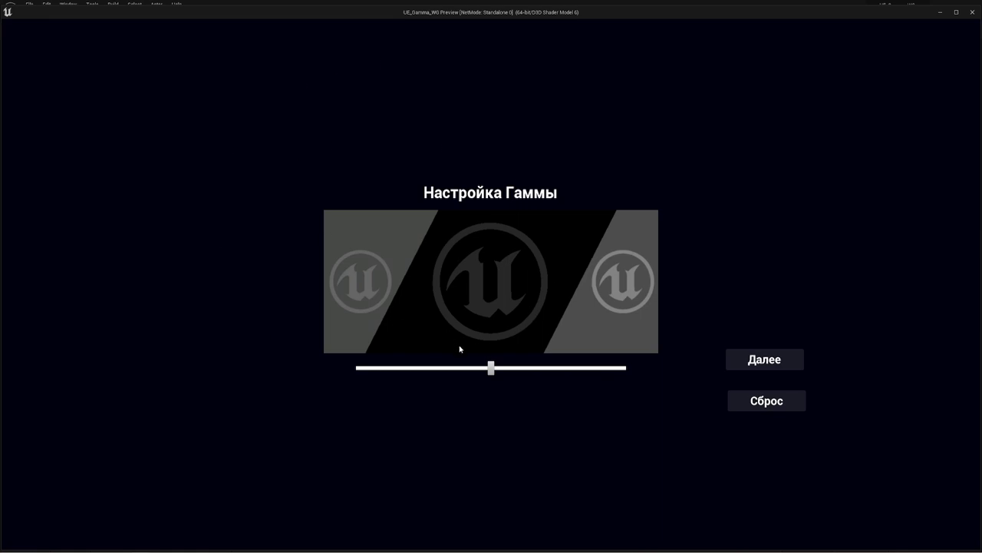
drag(491, 369, 594, 369)
drag(601, 368, 663, 366)
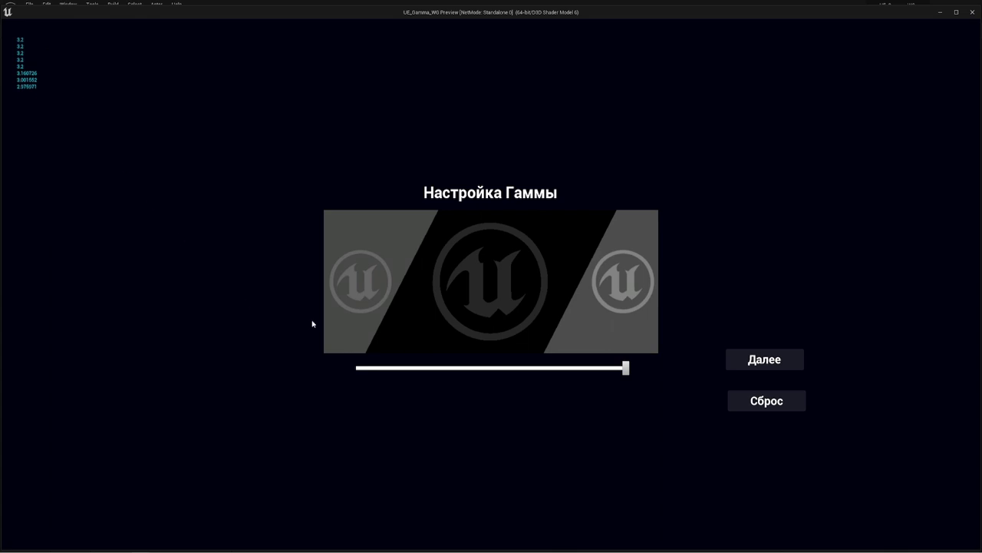
drag(619, 367, 276, 337)
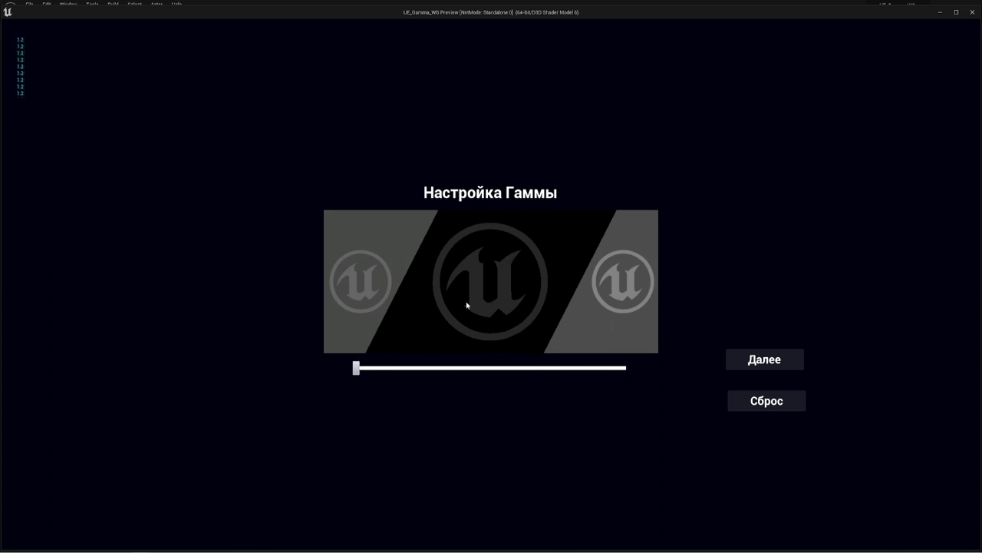
mouse_move(356, 368)
mouse_down()
mouse_move(505, 369)
mouse_move(487, 369)
mouse_up()
drag(488, 368, 490, 368)
key(Escape)
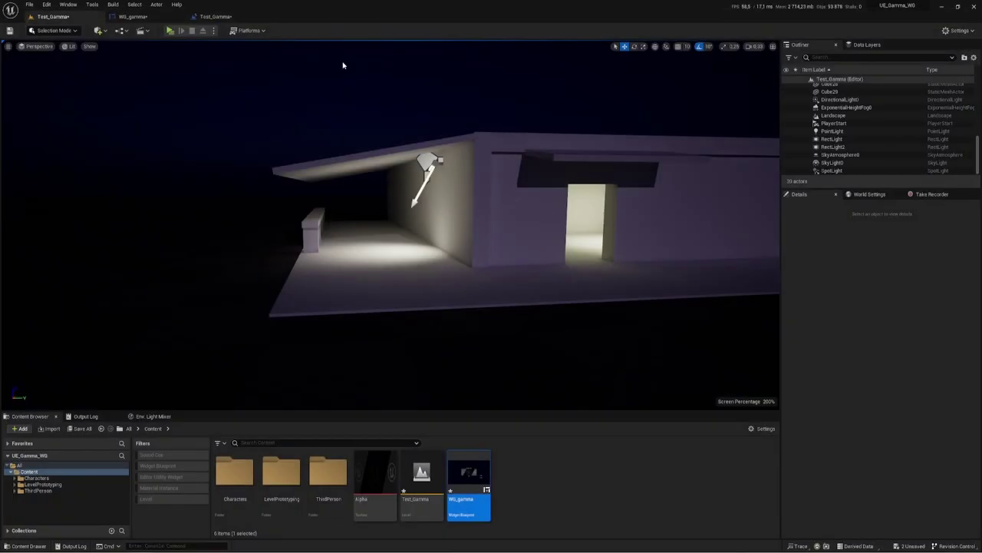
Add an On Clicked event for the Далее button.
click(134, 17)
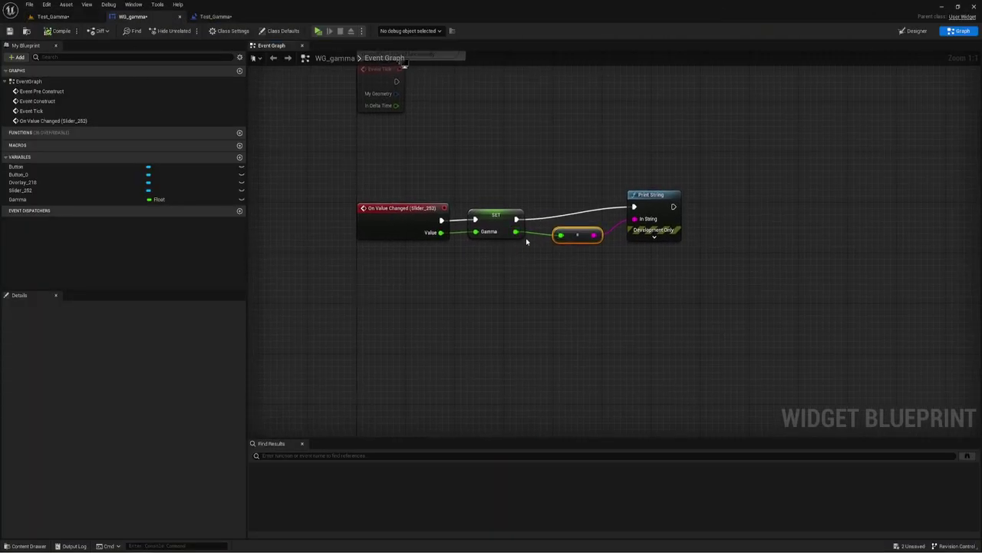
click(924, 32)
click(36, 386)
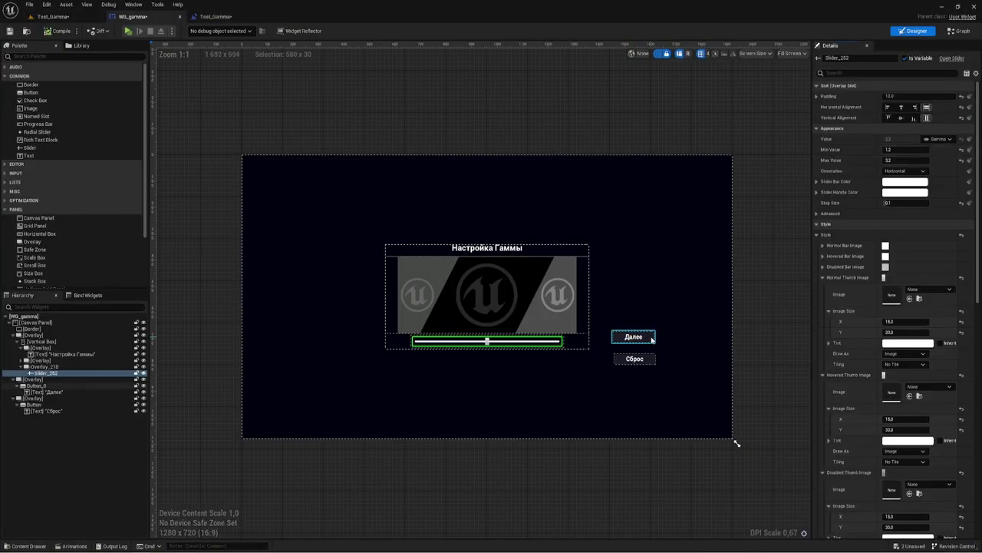
scroll(938, 383, down, 3)
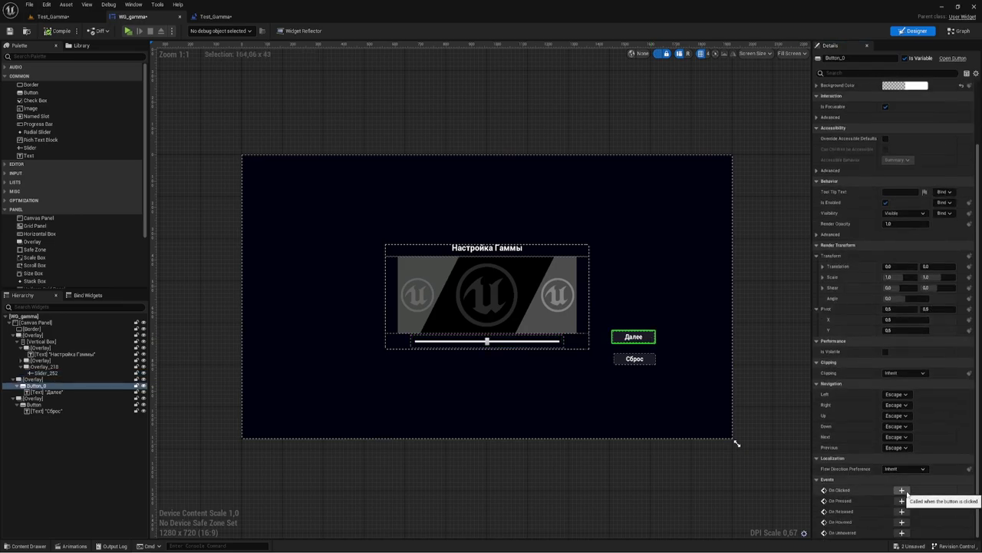
click(903, 489)
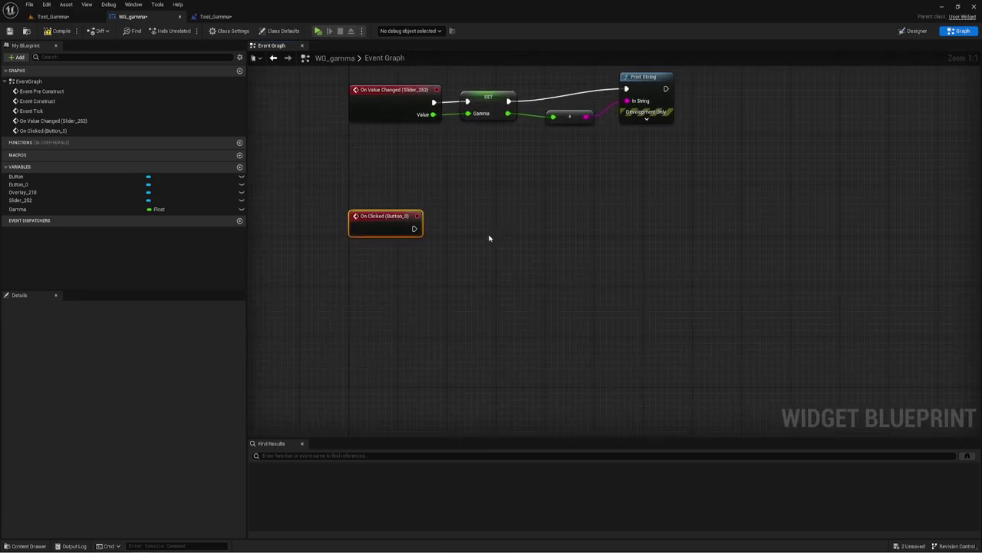
Add Get Player Controller and a Show Mouse Cursor setter wired after On Clicked.
right_click(437, 294)
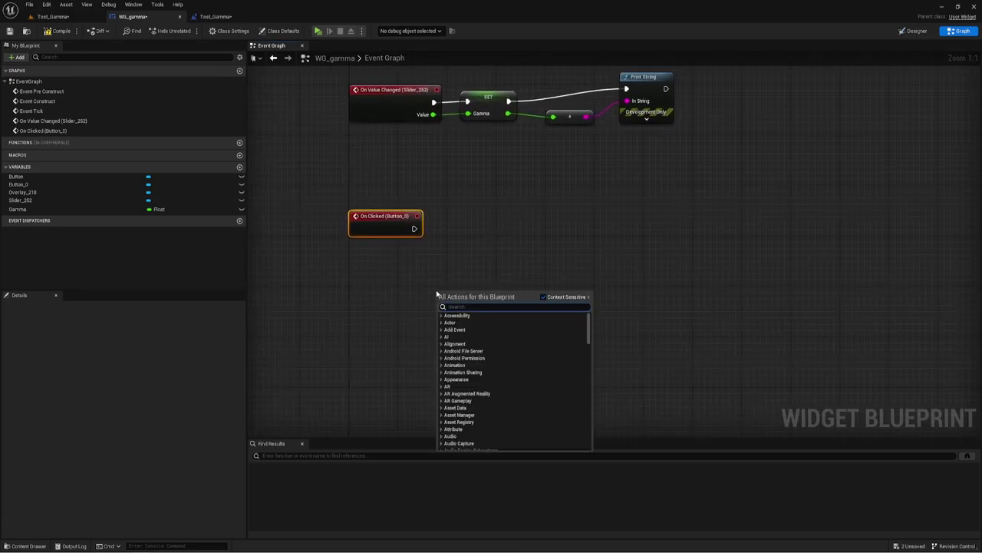
text(g)
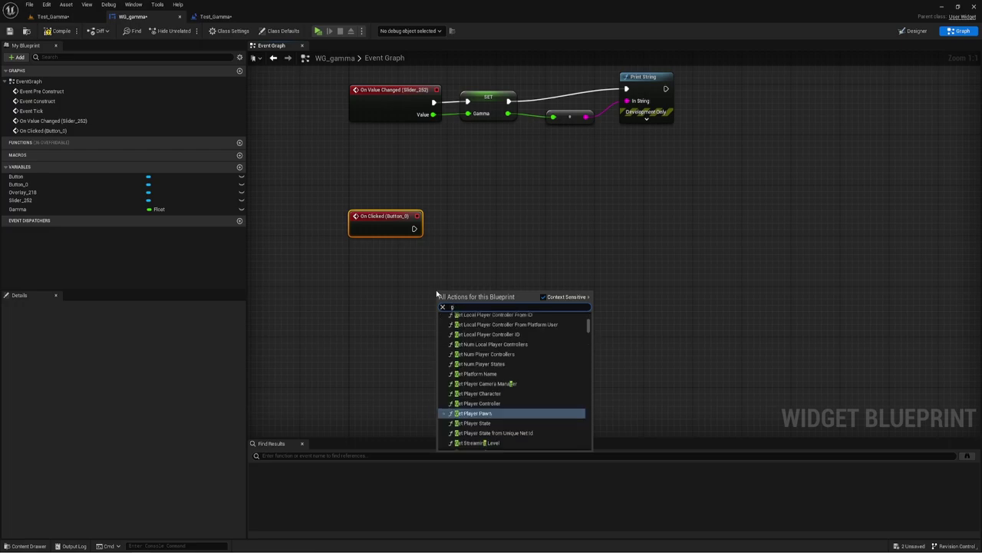
text(et pl)
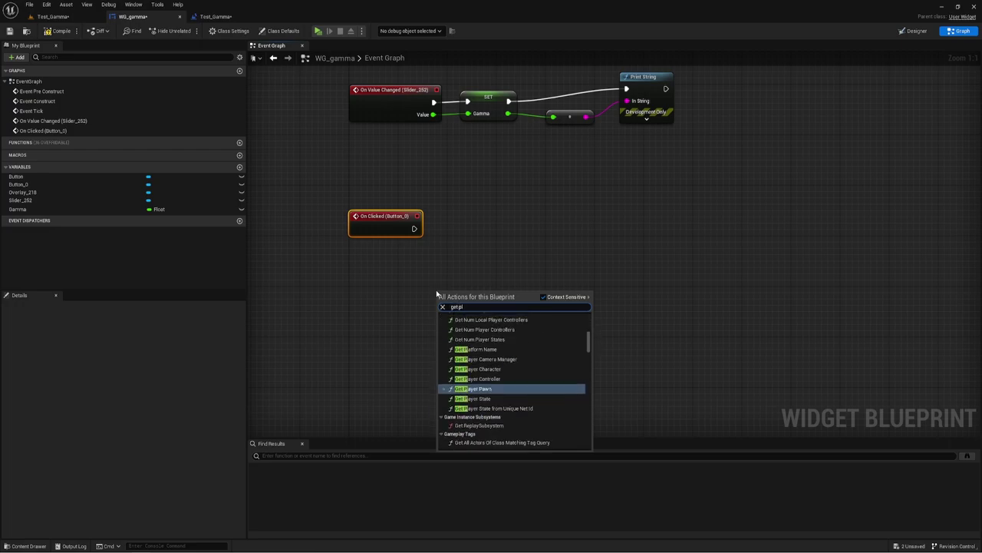
click(478, 379)
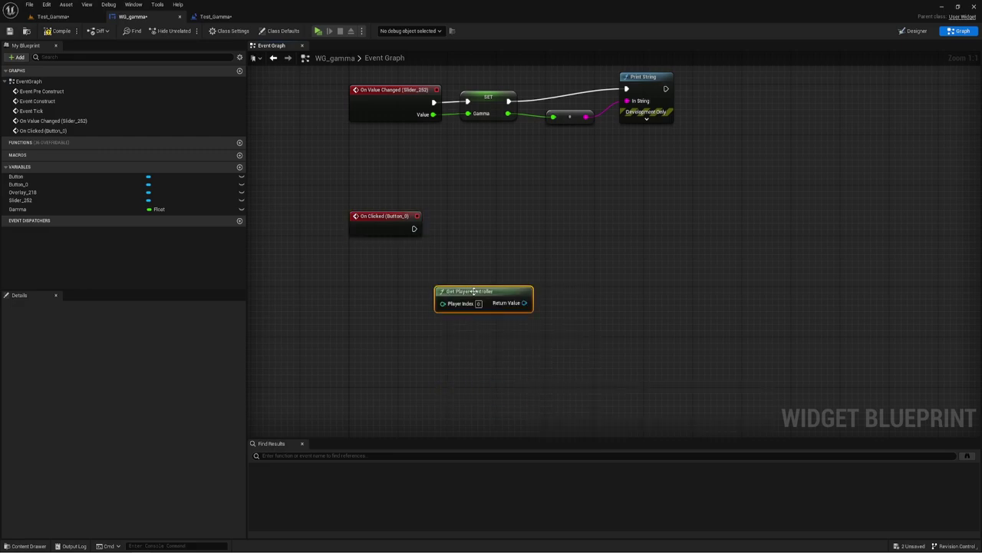
mouse_move(471, 292)
mouse_down()
mouse_move(366, 264)
mouse_move(371, 275)
mouse_move(455, 251)
mouse_up()
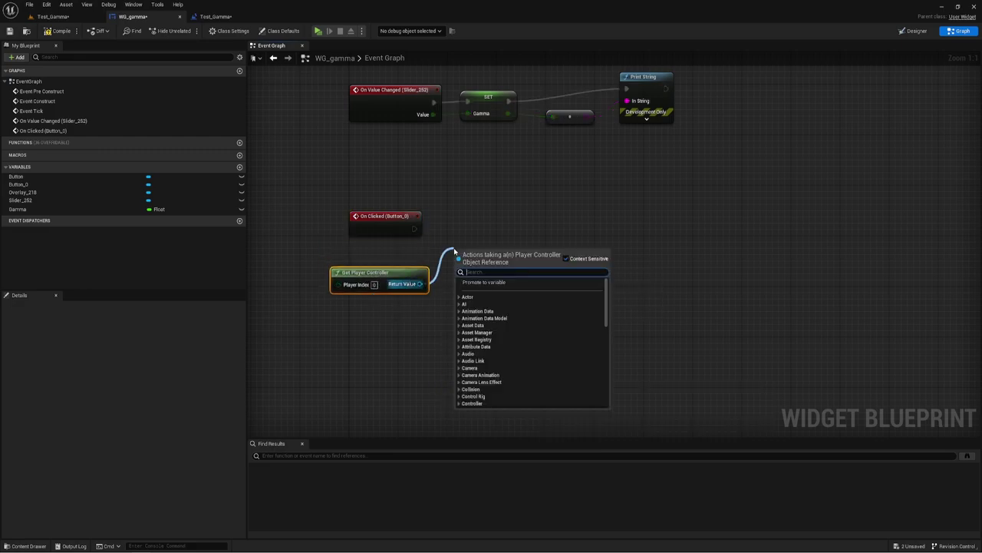
text(set)
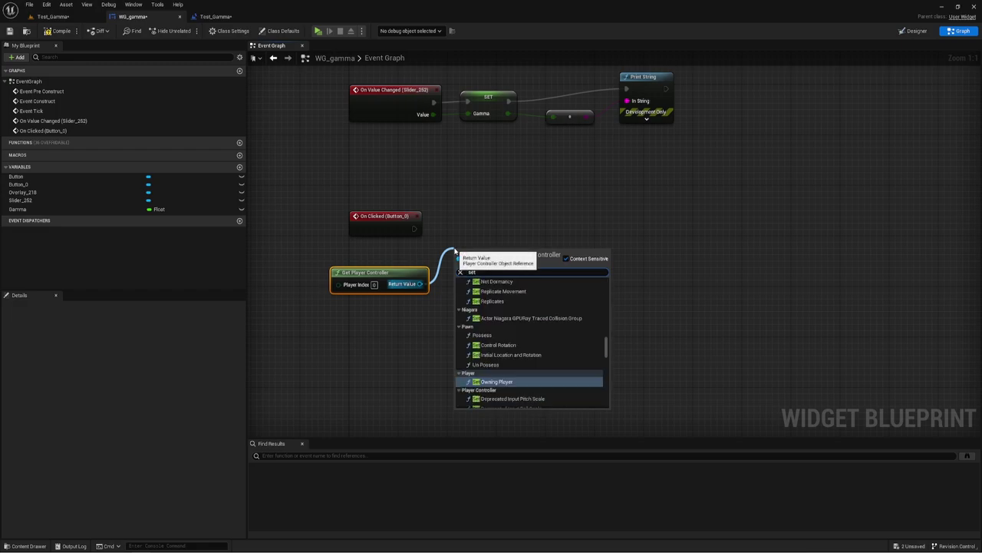
scroll(509, 328, down, 2)
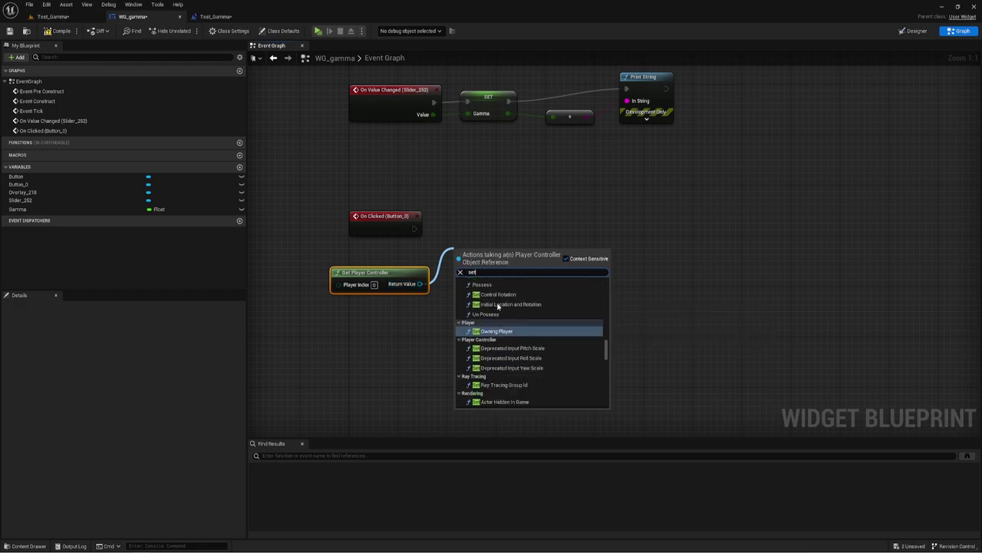
scroll(509, 329, down, 2)
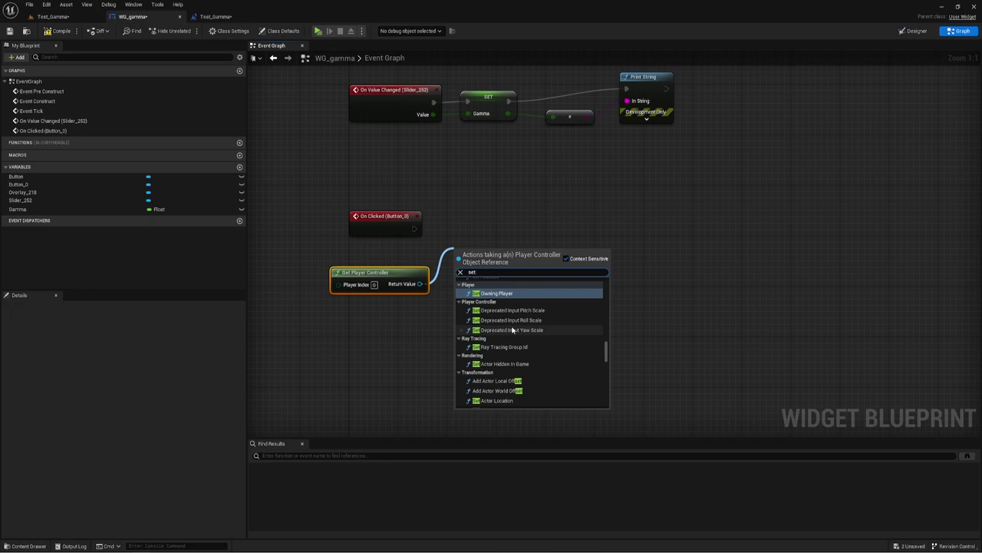
text( mou)
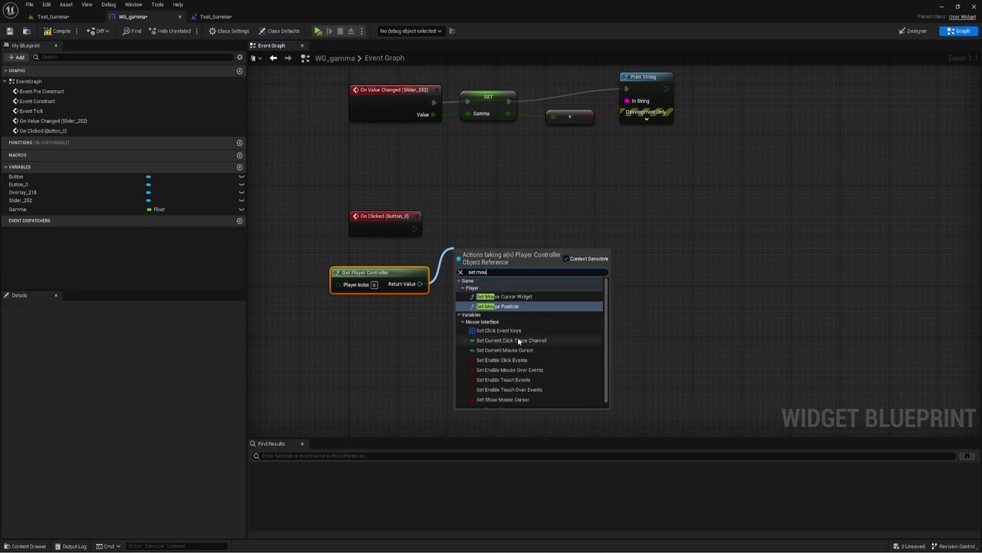
scroll(519, 341, down, 1)
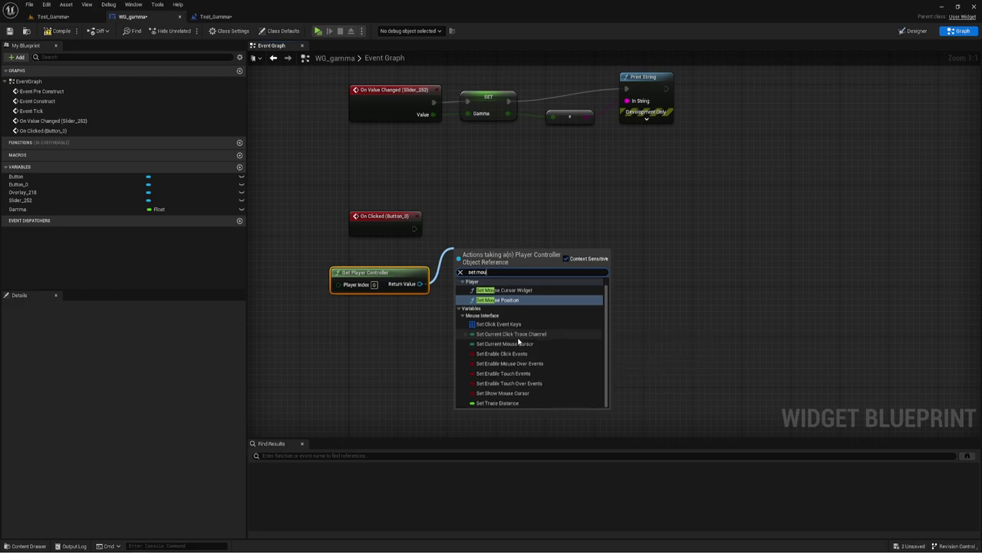
click(502, 393)
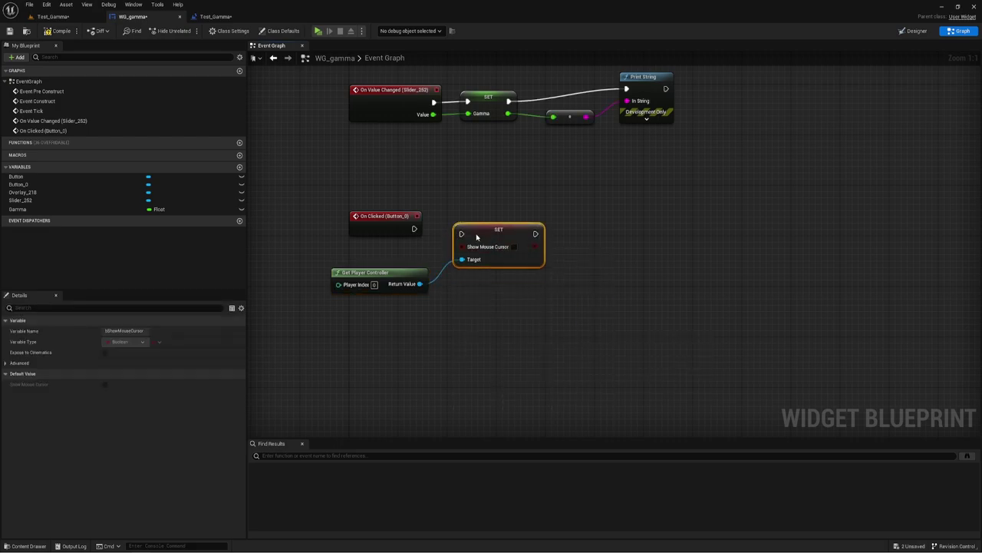
drag(491, 253, 479, 230)
drag(413, 229, 449, 228)
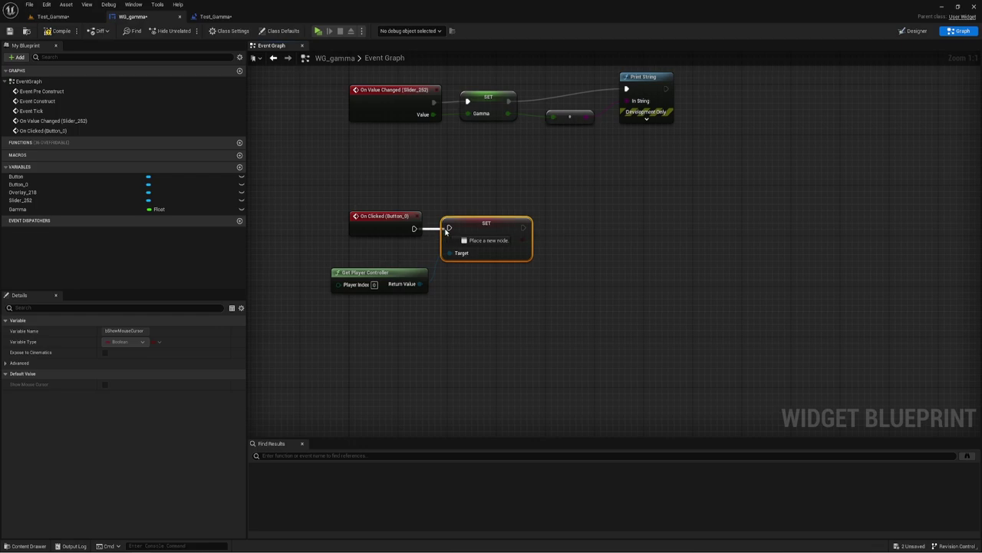
Chain Set Input Mode Game Only and then Remove from Parent after the setter.
mouse_move(570, 274)
right_down()
mouse_move(494, 278)
mouse_move(518, 271)
right_up()
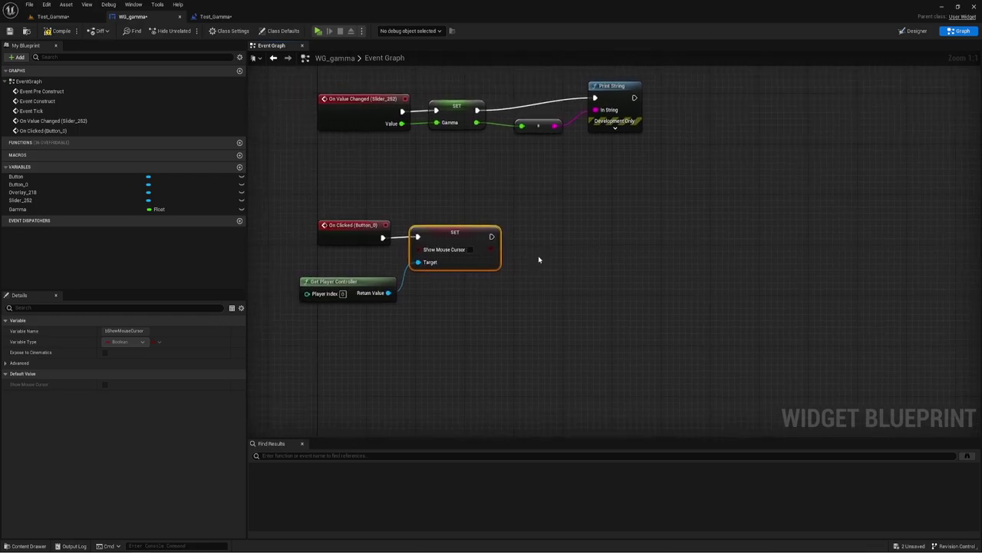
ctrl+drag(389, 293, 606, 283)
text(set)
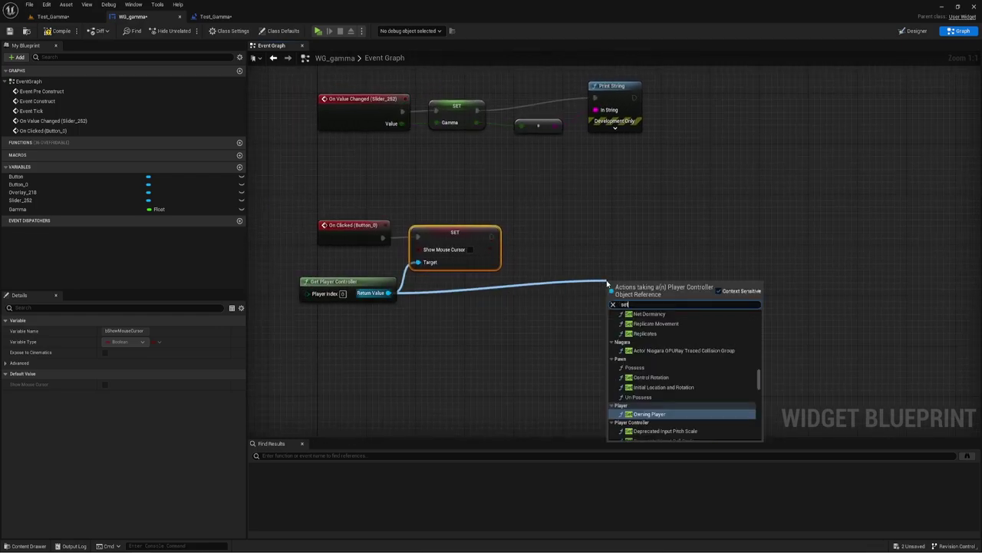
text( inpu)
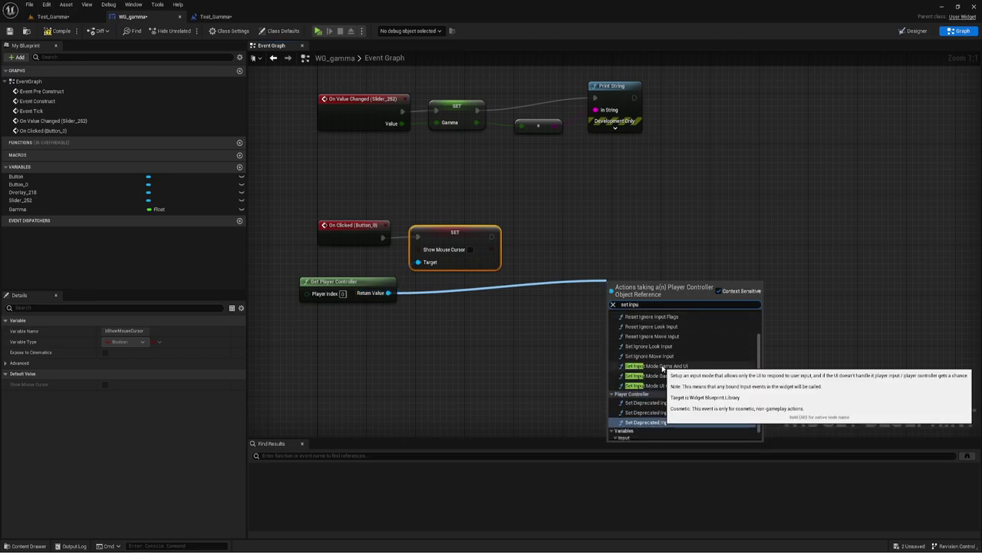
click(644, 375)
mouse_move(638, 283)
mouse_down()
mouse_move(547, 224)
mouse_move(629, 235)
mouse_up()
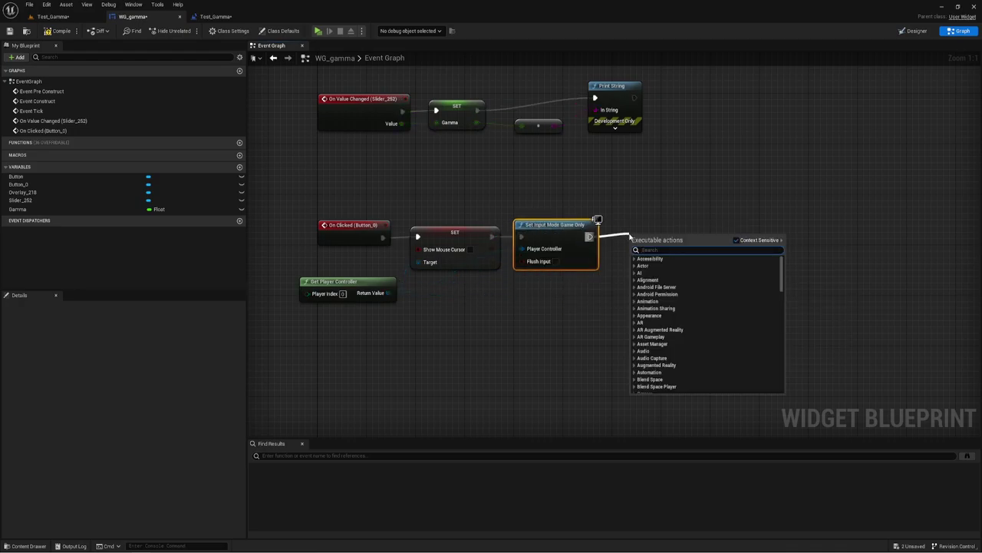
text(remove)
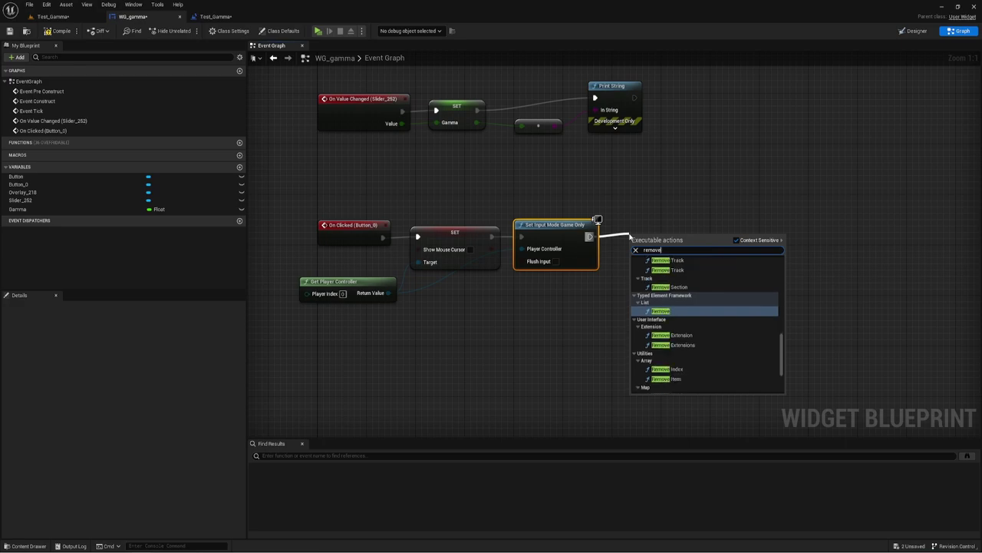
text( fro)
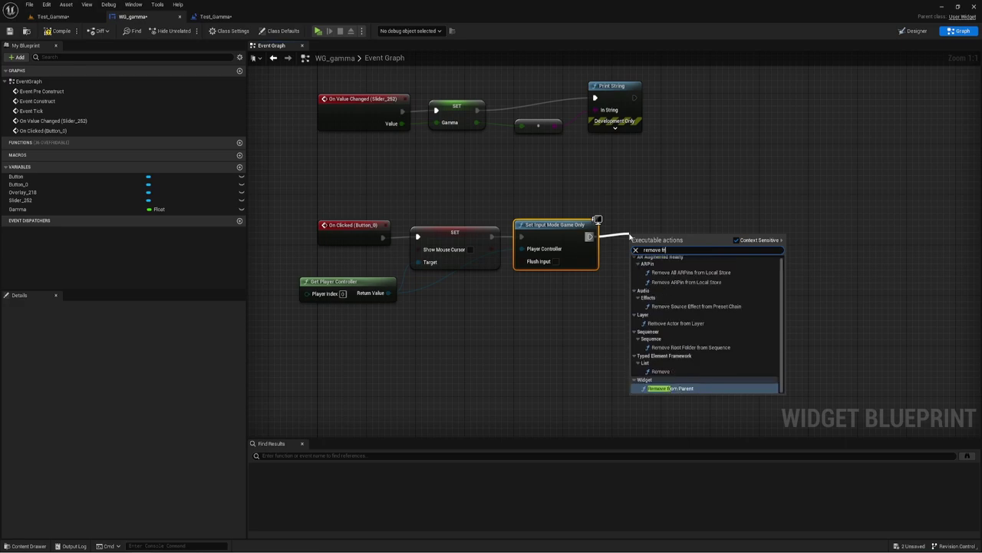
click(671, 366)
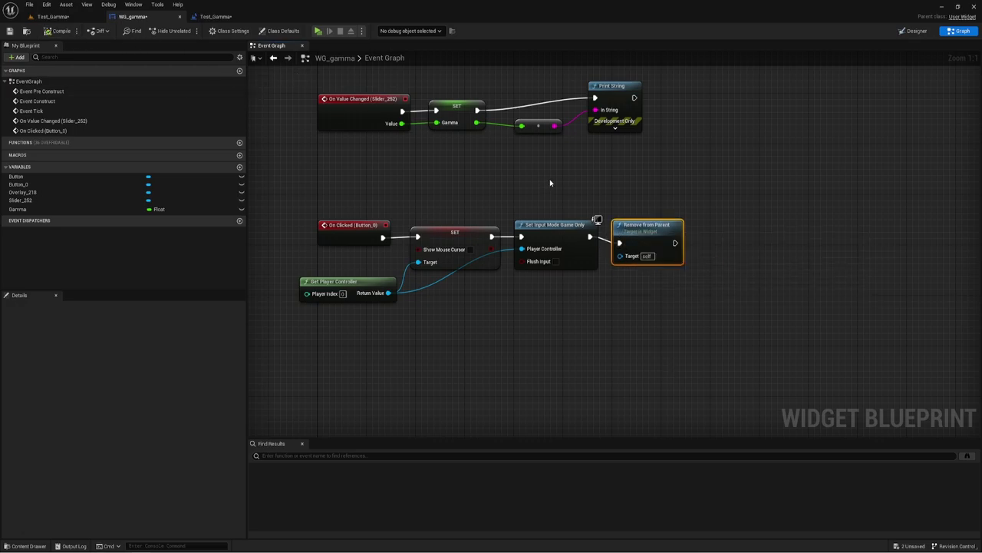
Add an On Clicked event for the Сброс button in the WG_gamma graph.
click(914, 31)
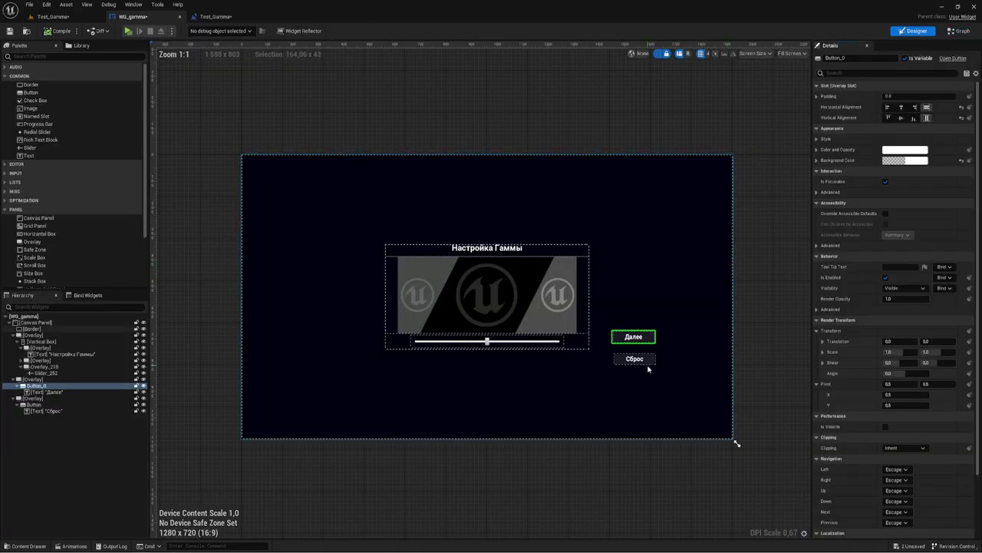
click(649, 360)
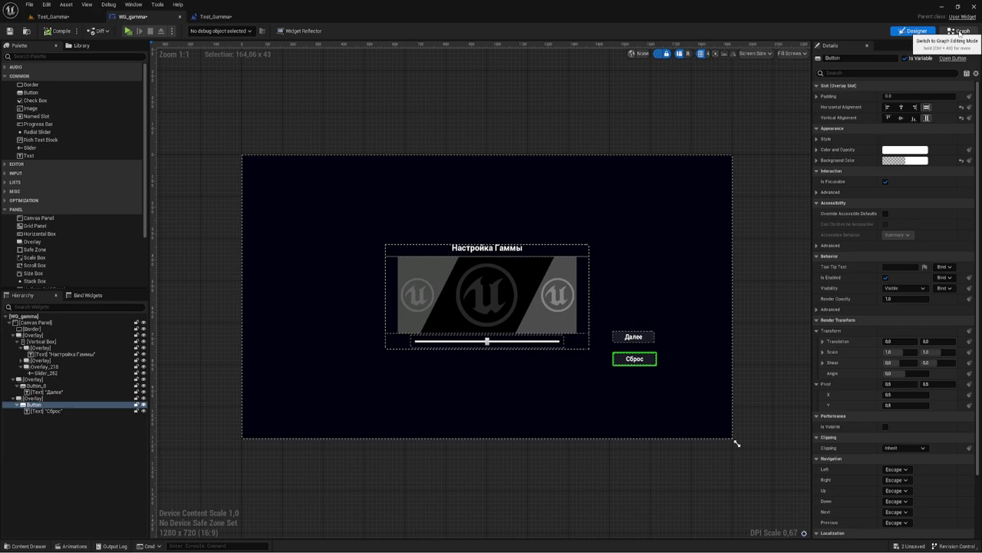
scroll(894, 470, down, 3)
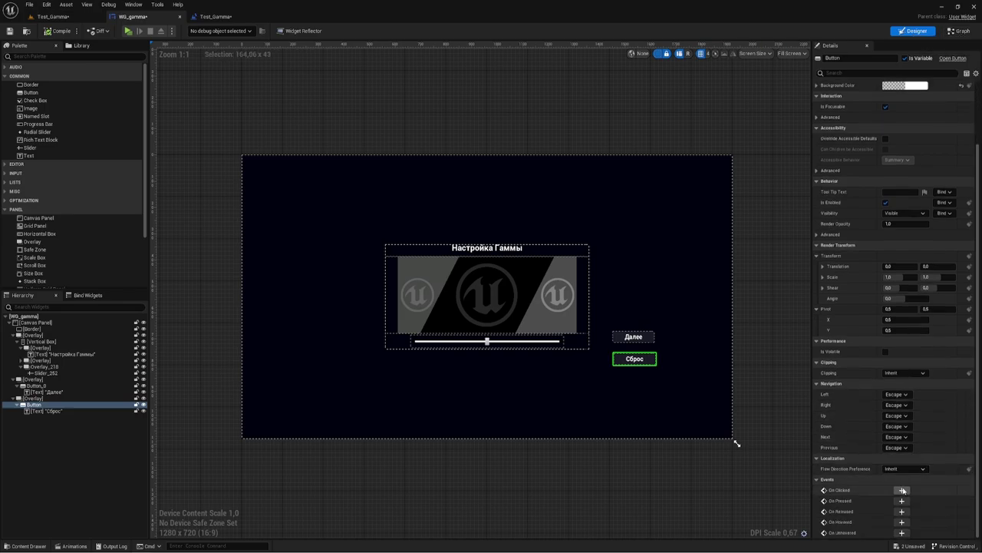
click(903, 489)
right_drag(796, 224, 596, 331)
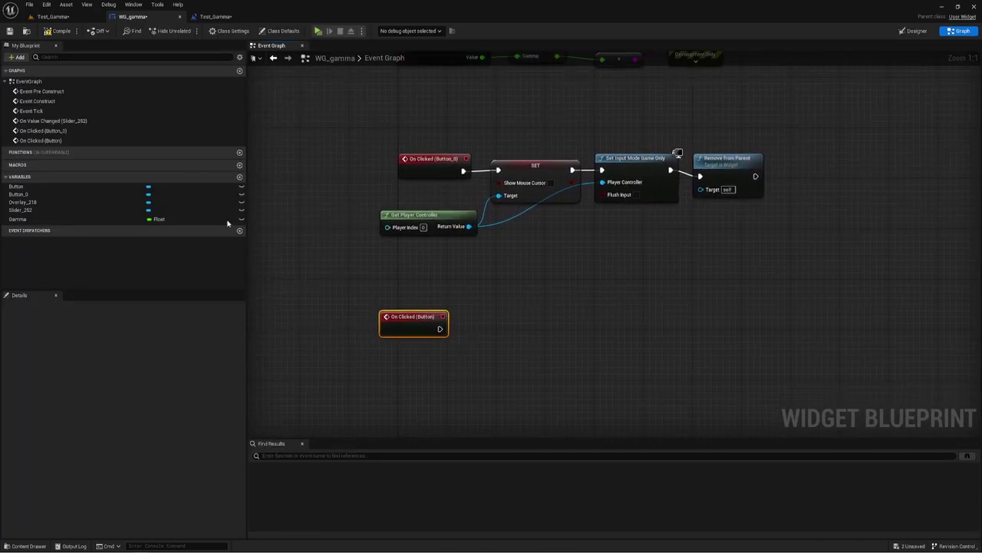
Wire a SET Gamma node to the Сброс click event with the value 2.2.
drag(33, 220, 475, 331)
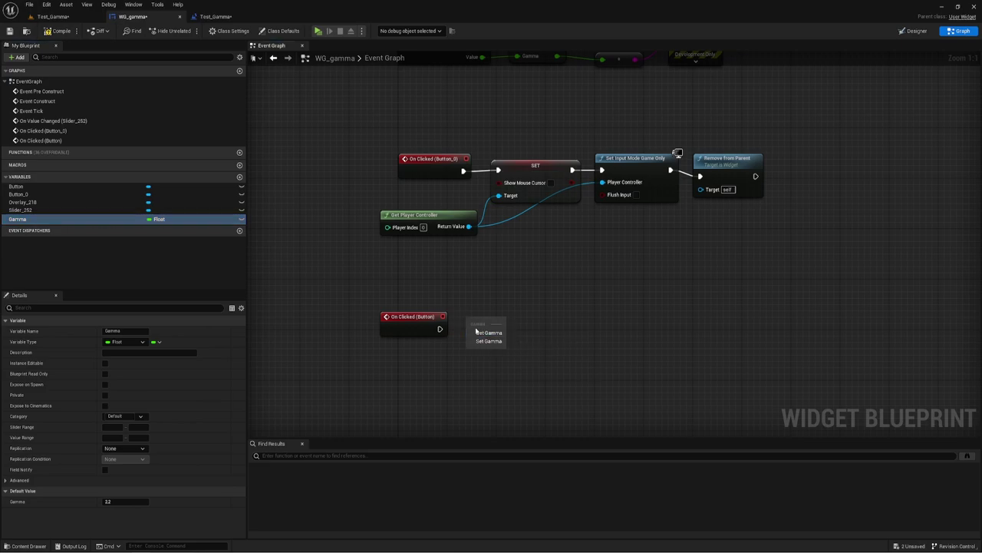
click(489, 341)
drag(474, 321, 440, 329)
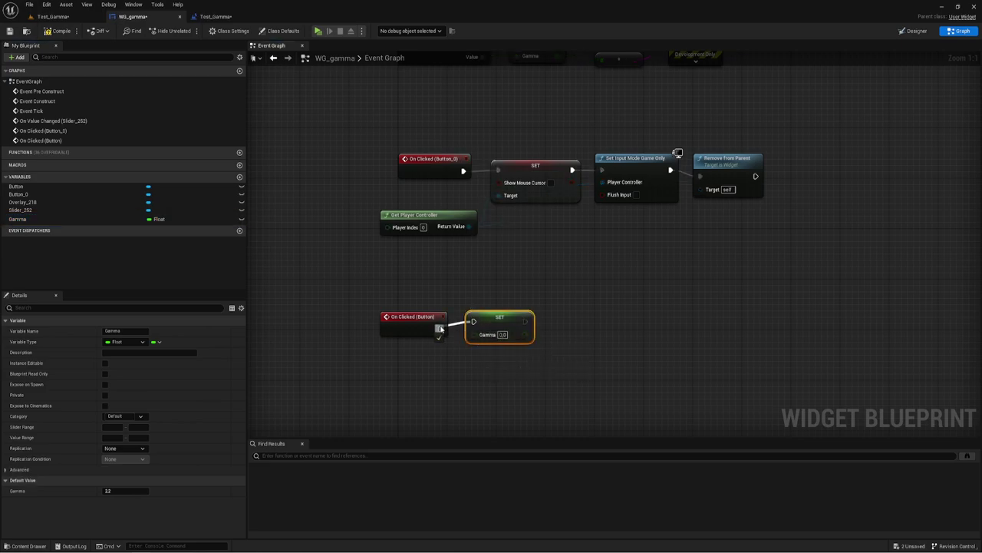
click(532, 391)
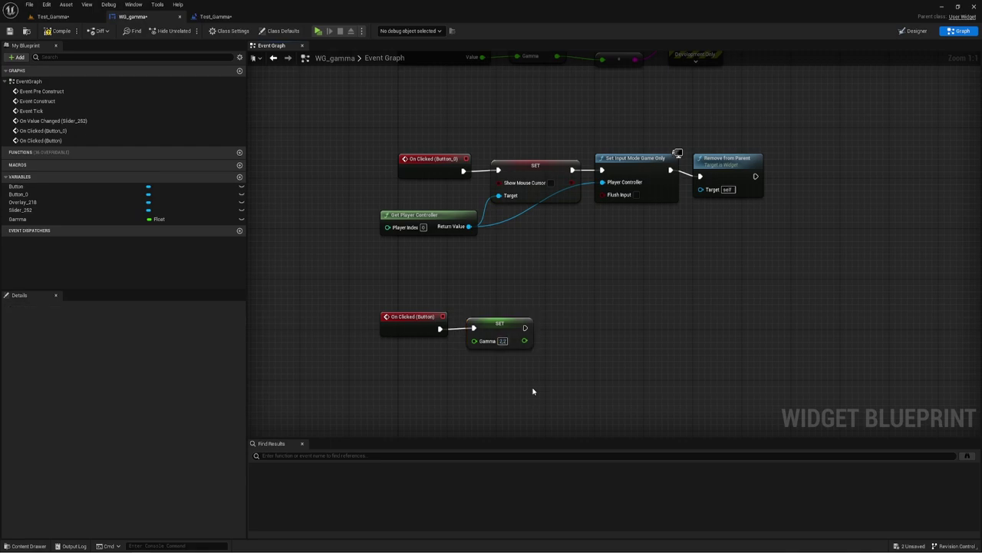
click(511, 327)
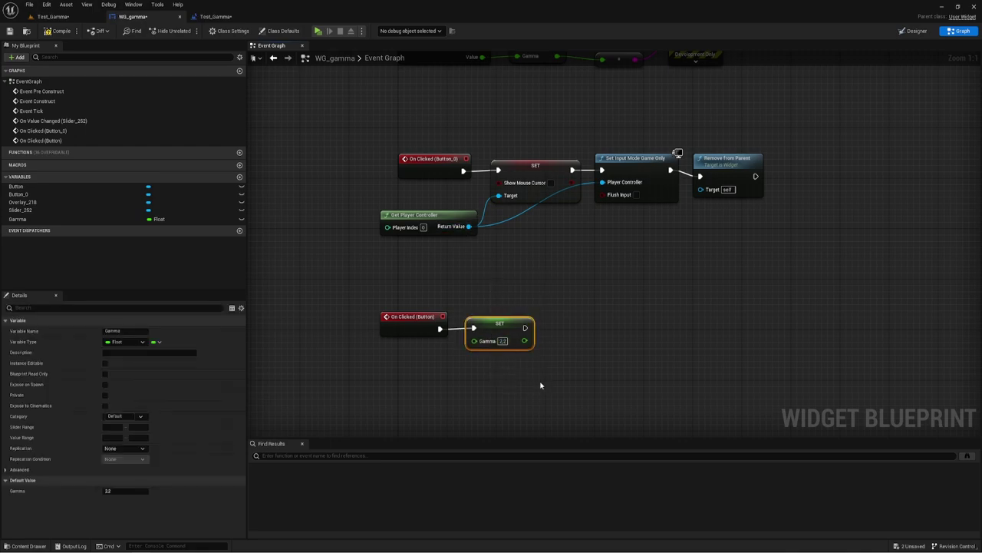
click(584, 327)
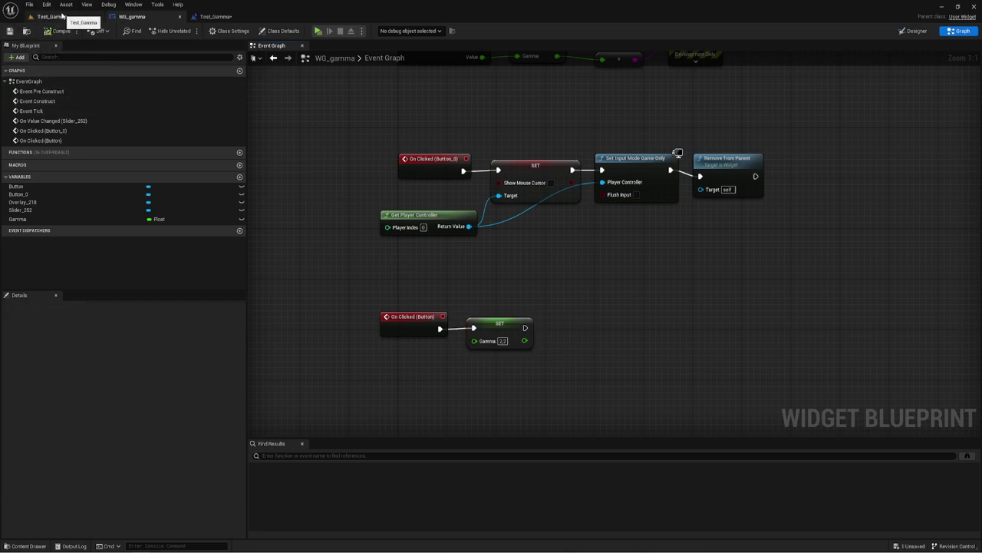
Play Test_Gamma standalone, lowering the gamma slider and checking that Сброс recentres it.
click(62, 15)
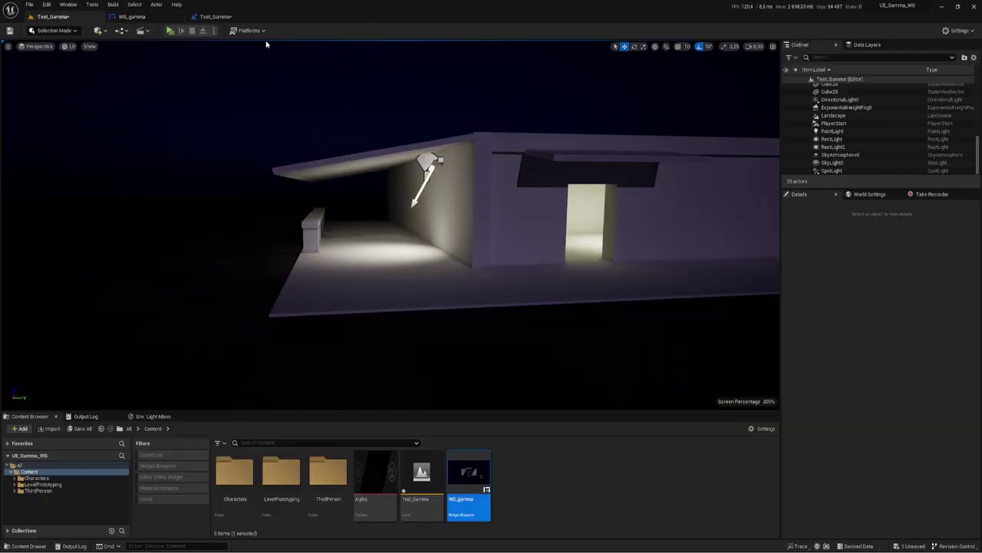
click(172, 32)
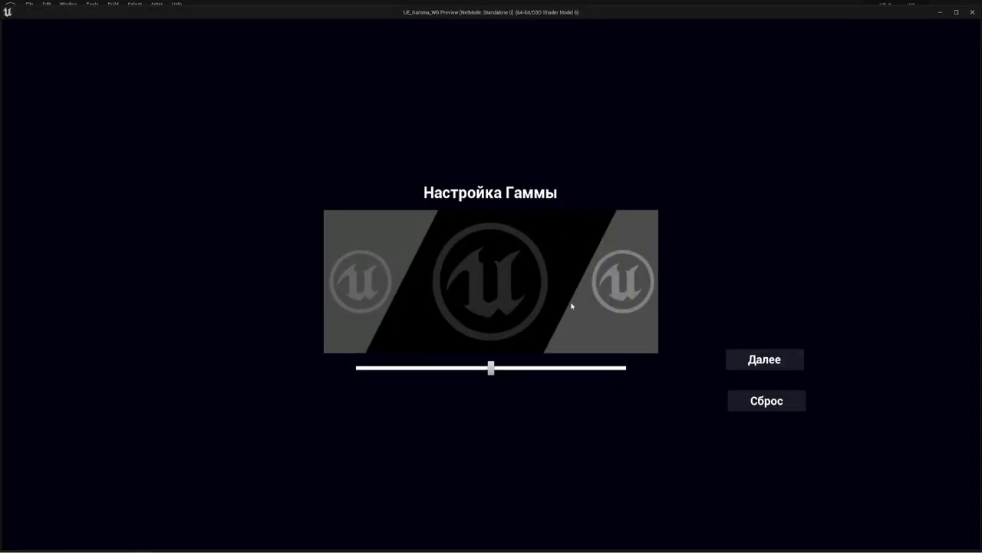
drag(482, 374, 387, 371)
click(804, 408)
drag(492, 370, 510, 383)
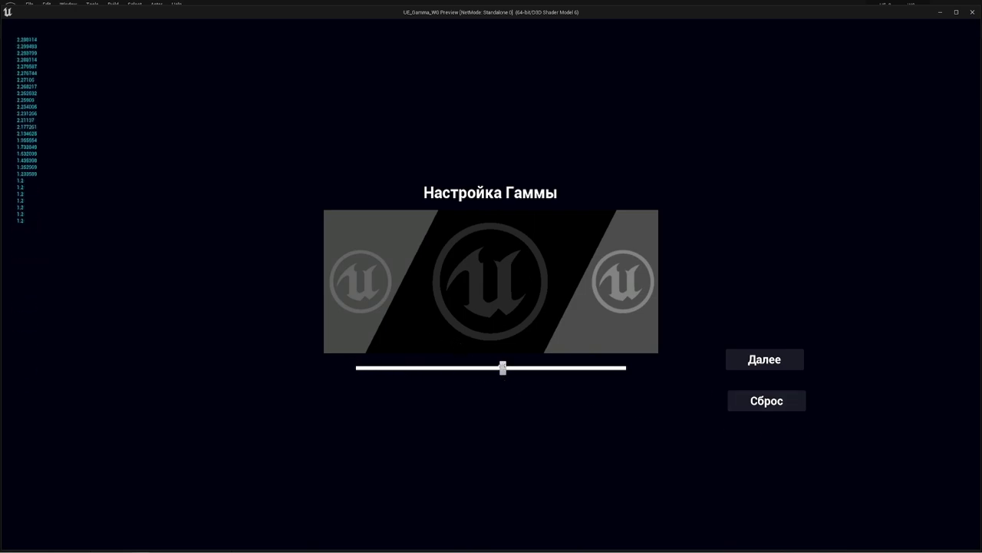
drag(505, 368, 420, 371)
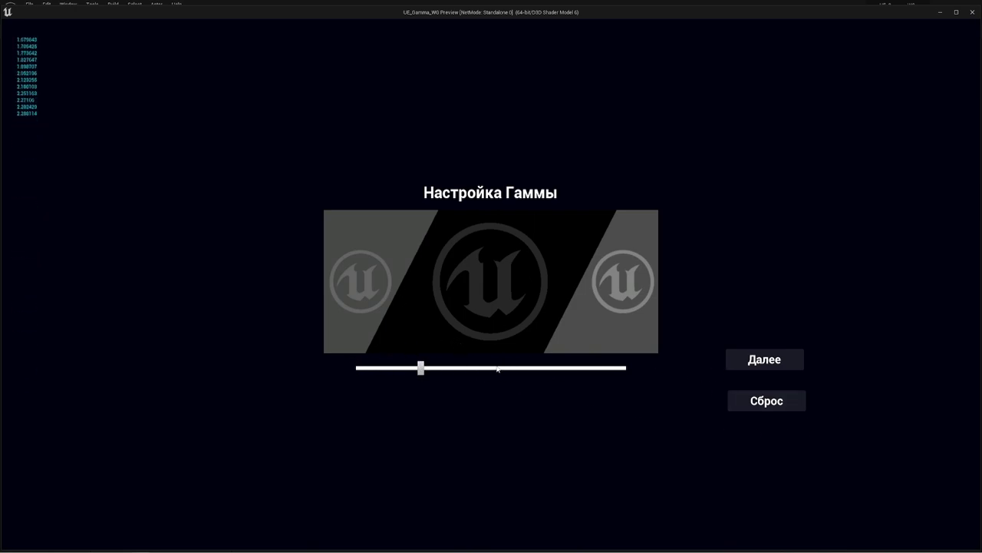
click(796, 402)
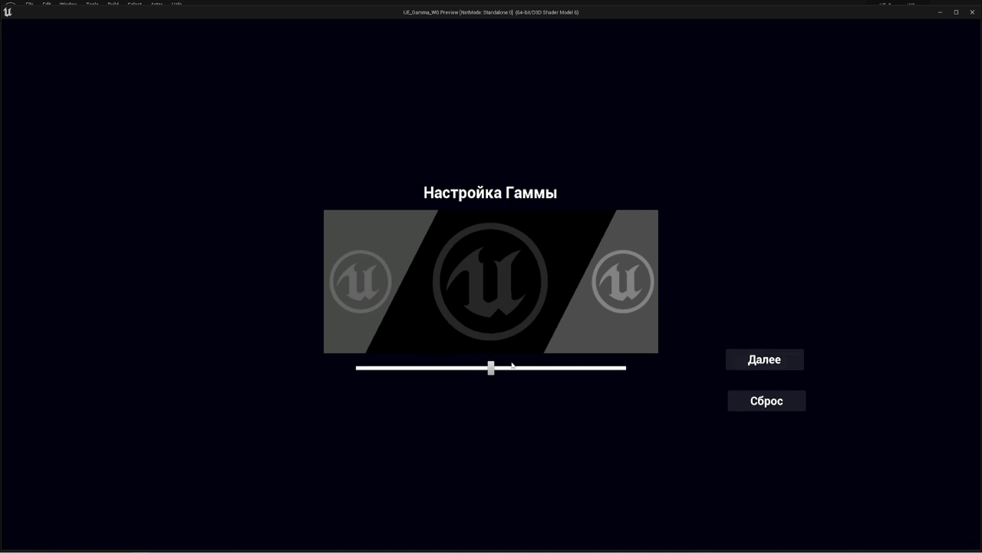
Raise the gamma slightly, continue with Далее, and stop the preview with Esc.
drag(512, 366, 554, 369)
click(777, 360)
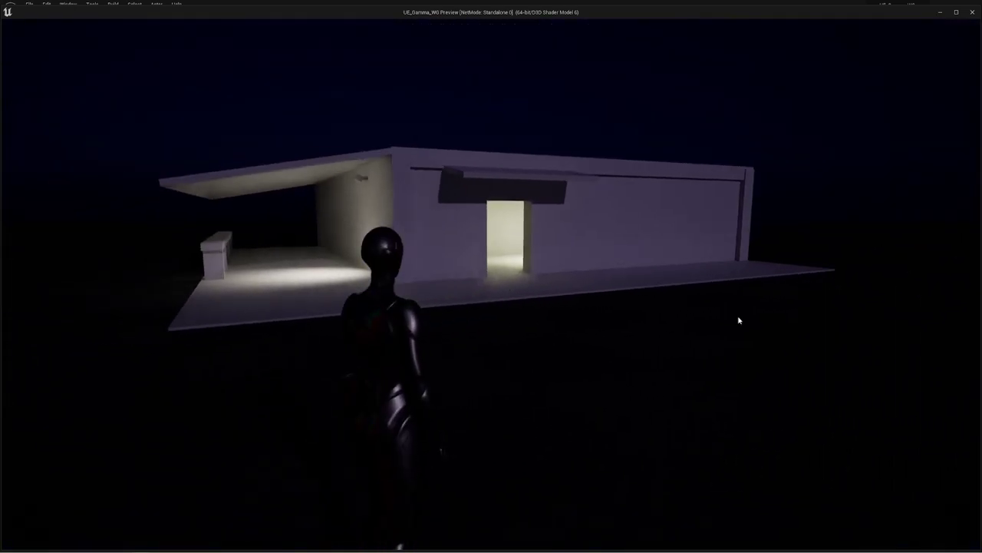
key(Escape)
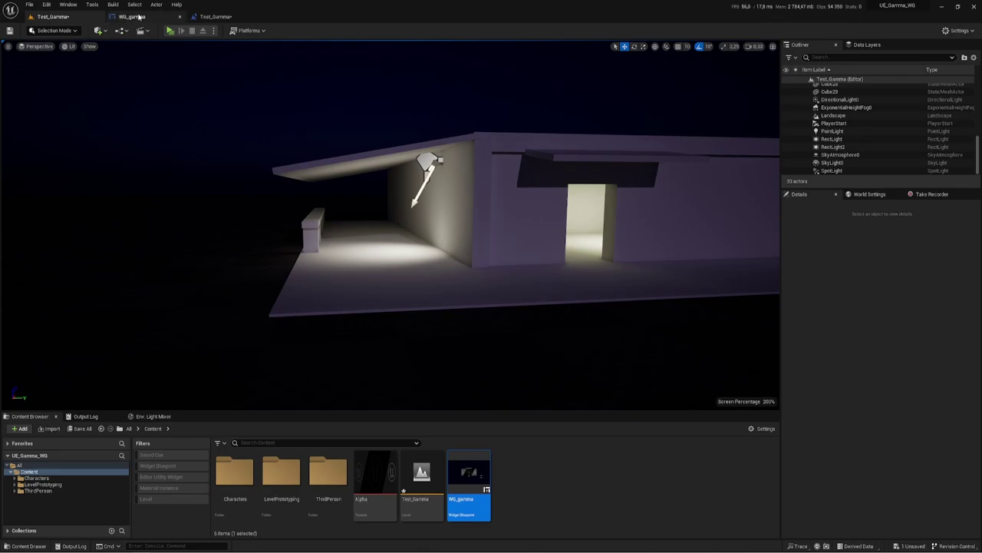
Add an Execute Console Command node after Print String in the WG_gamma graph.
click(136, 17)
right_drag(721, 234, 650, 361)
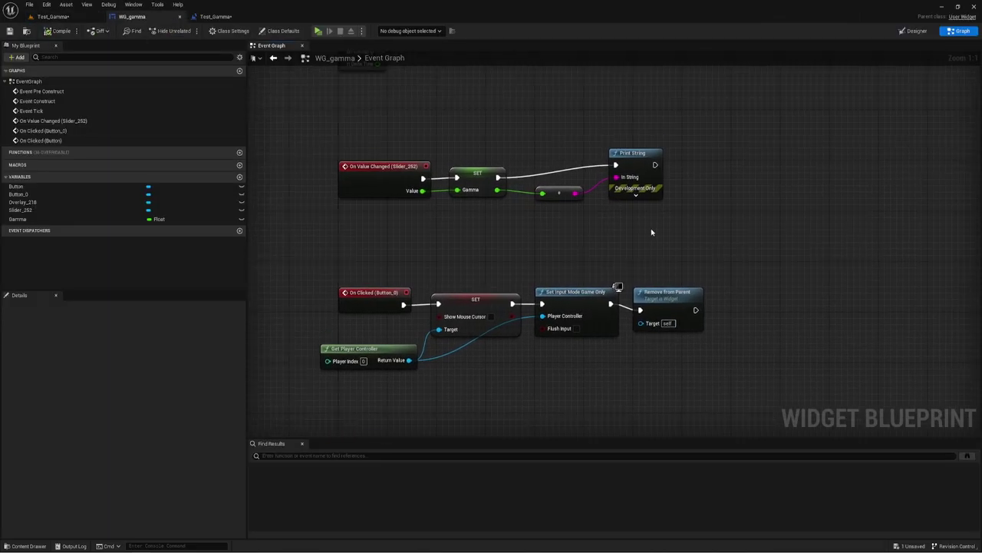
right_drag(651, 232, 561, 309)
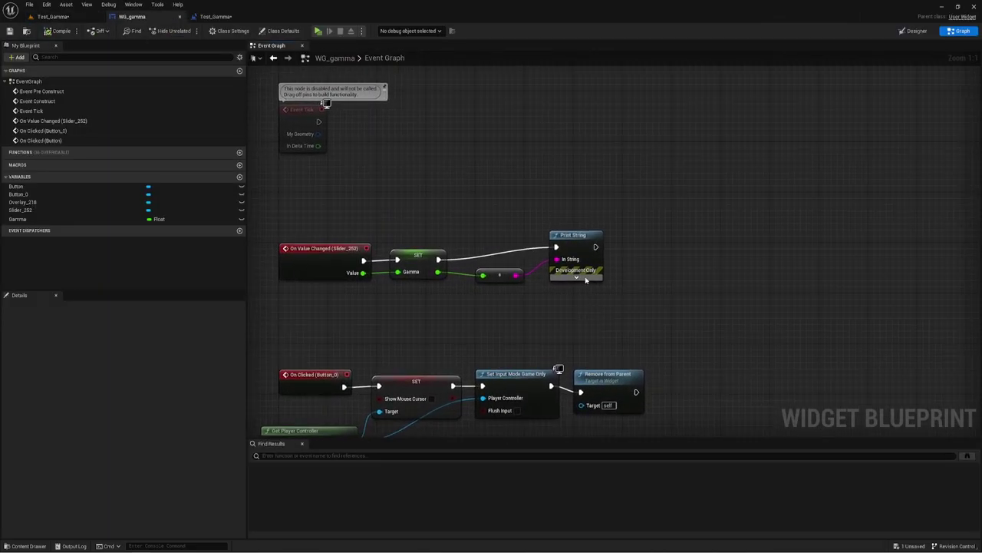
drag(595, 246, 678, 247)
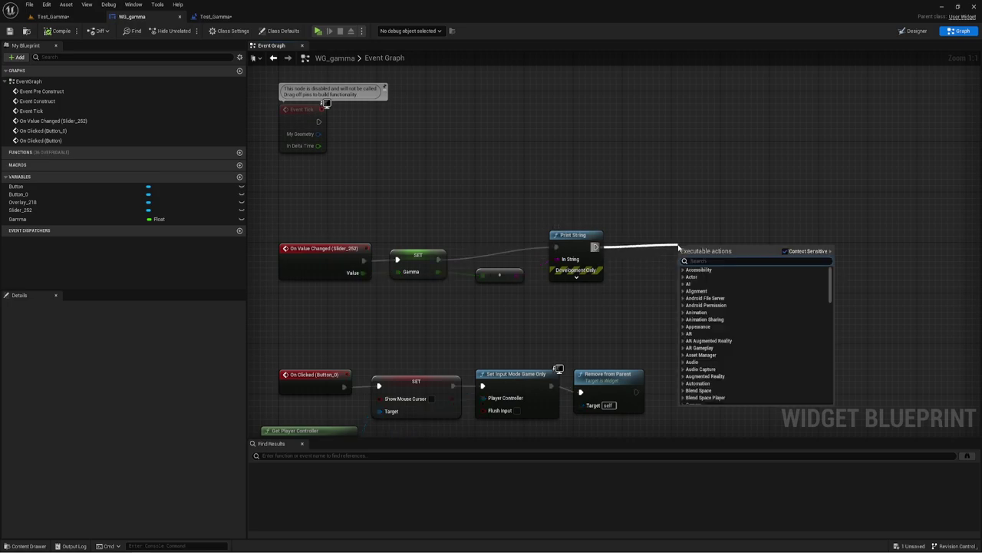
text(exe)
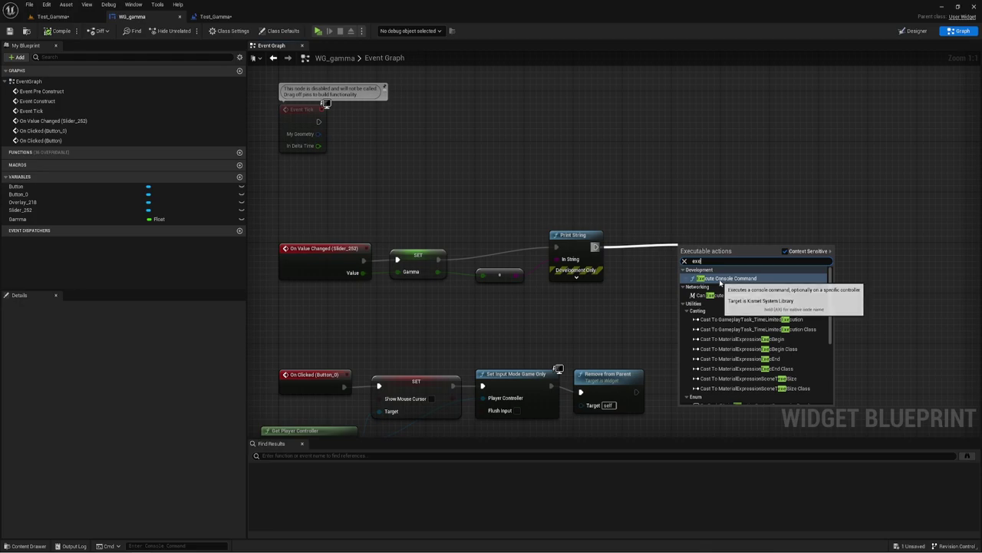
click(718, 278)
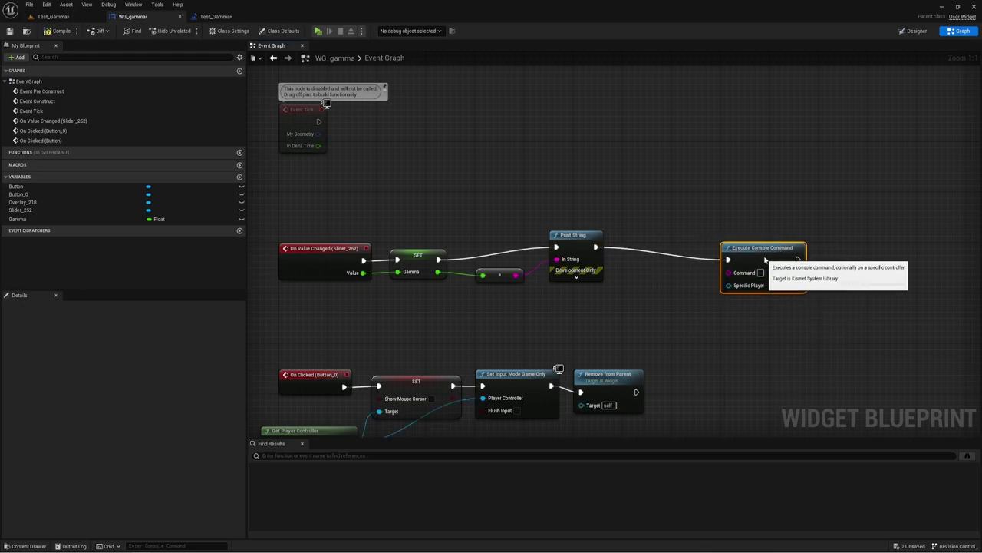
Feed the Command pin from an Append node, with the gamma text in input B.
right_drag(614, 299, 593, 291)
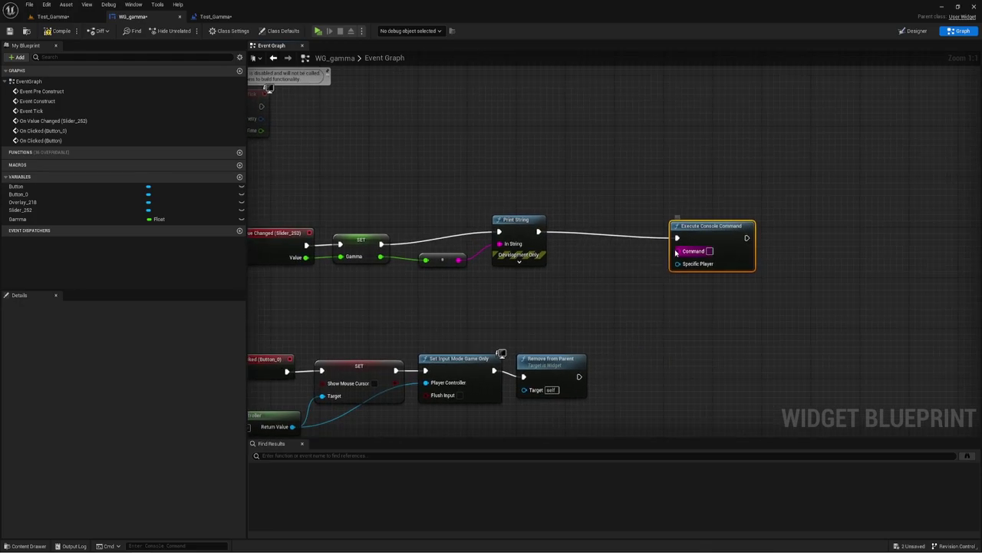
drag(678, 251, 598, 271)
text(app)
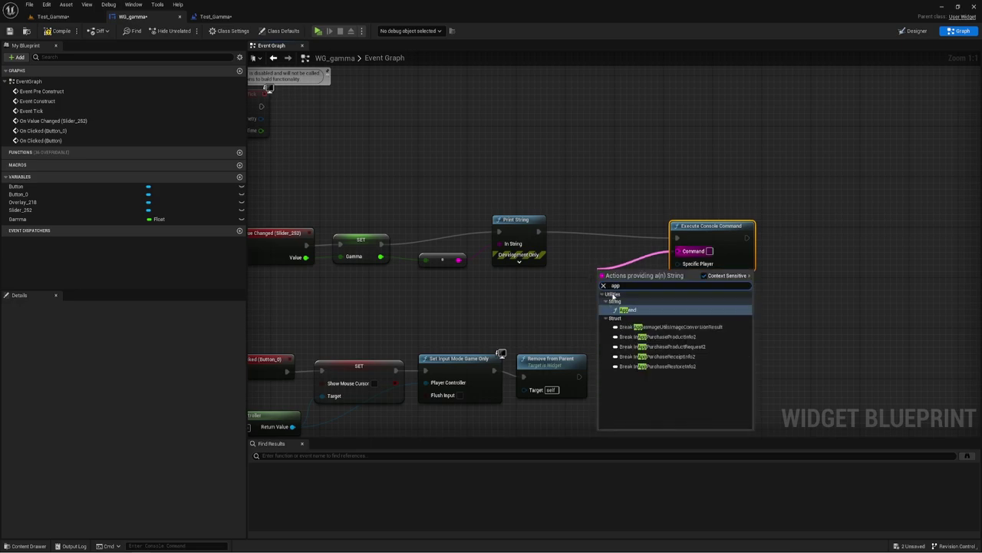
click(626, 310)
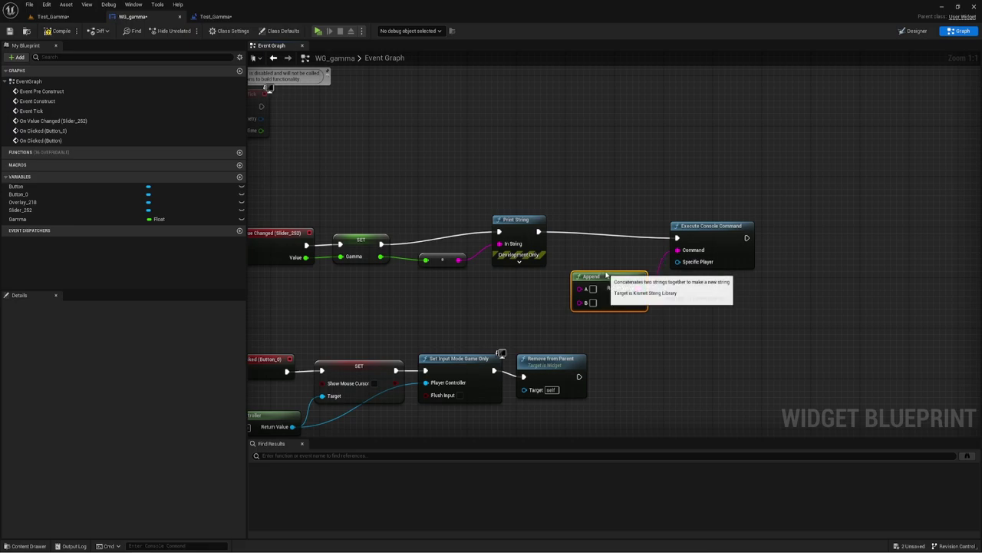
drag(457, 262, 581, 306)
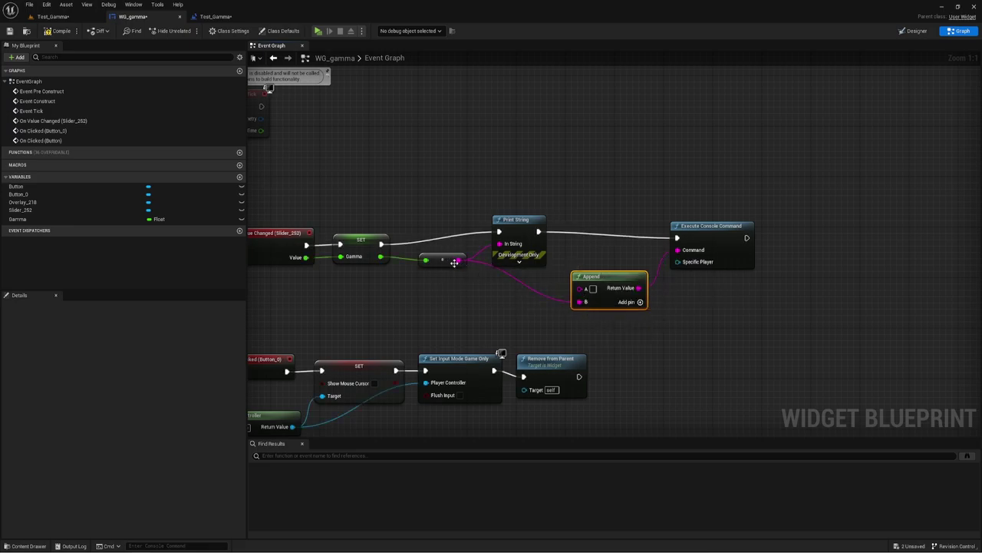
Set the Append node's first string (A) to 'Gamma'.
drag(336, 194, 396, 312)
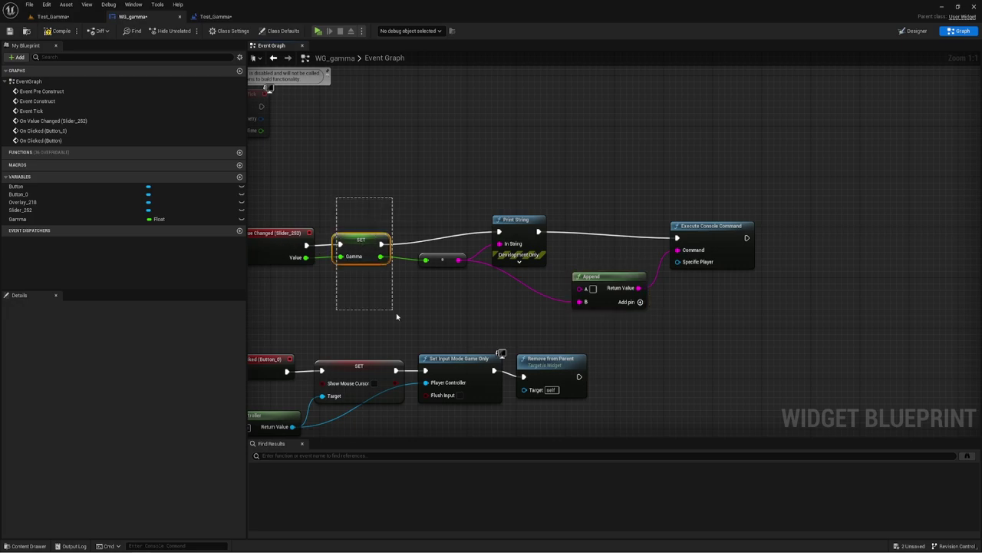
right_drag(498, 310, 496, 311)
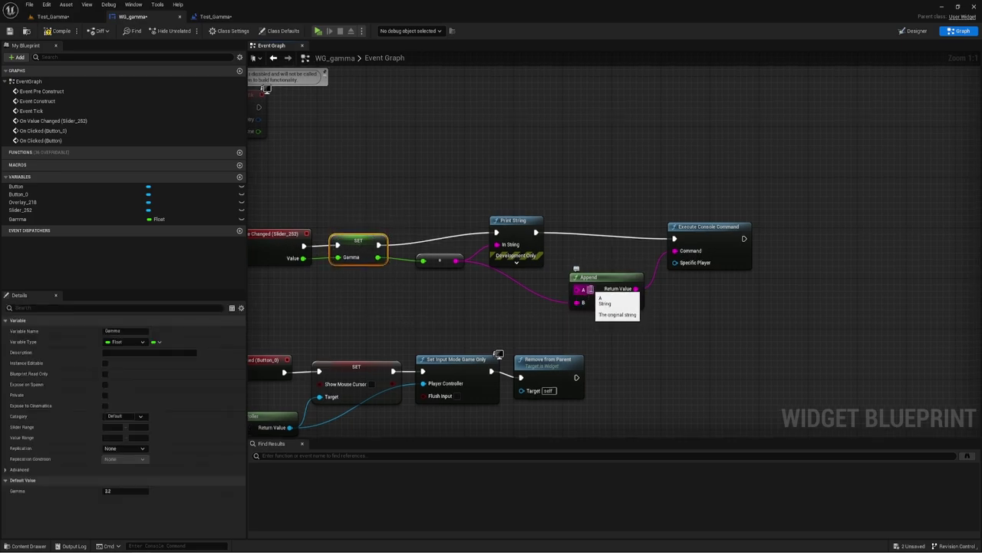
click(589, 289)
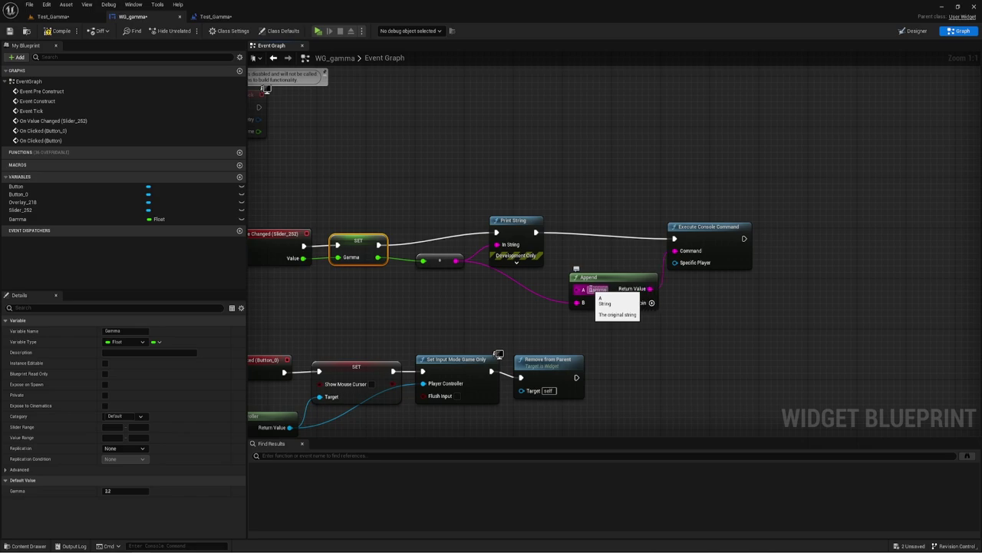
key(Return)
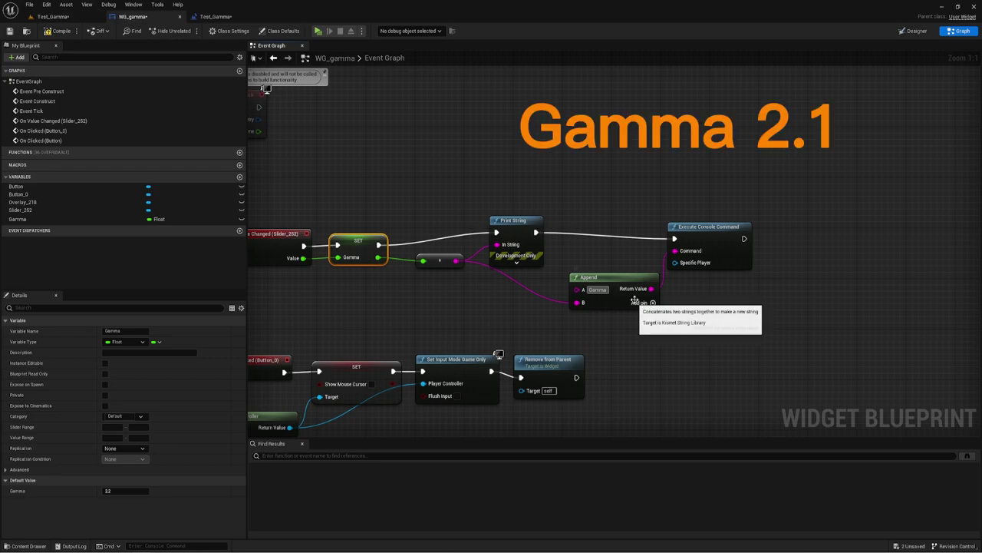
right_drag(567, 188, 554, 217)
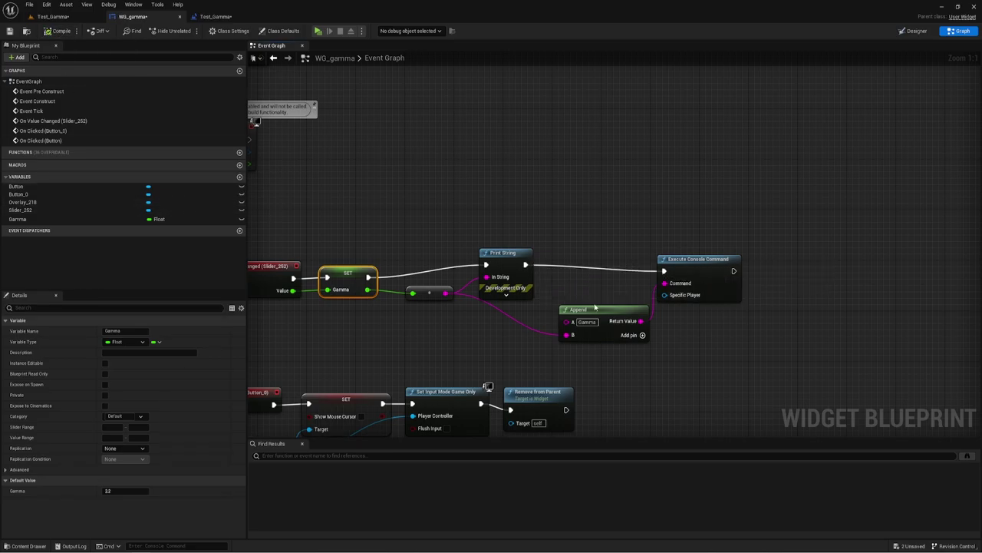
Play Test_Gamma standalone, sweep the gamma slider down and up, then continue with Далее.
click(53, 16)
click(189, 33)
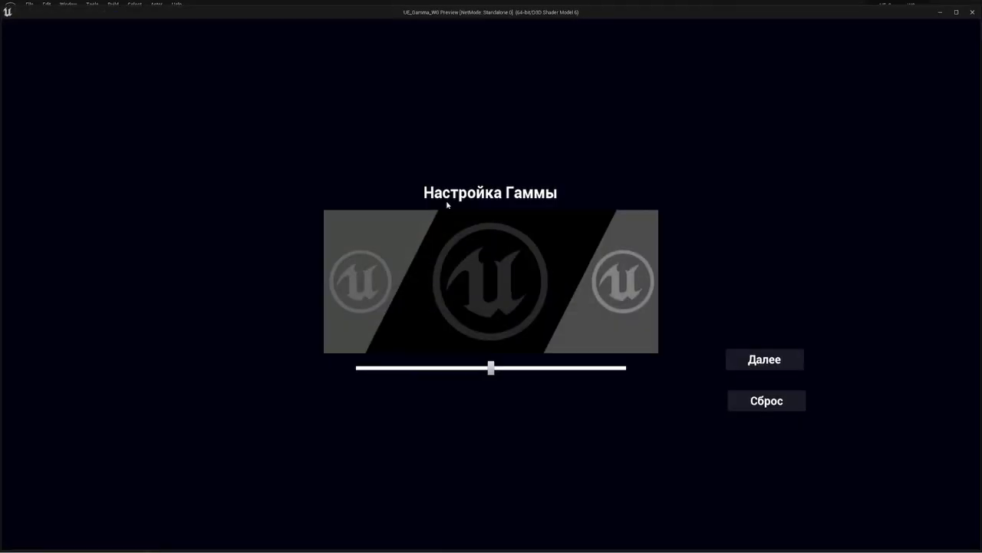
drag(491, 370, 405, 358)
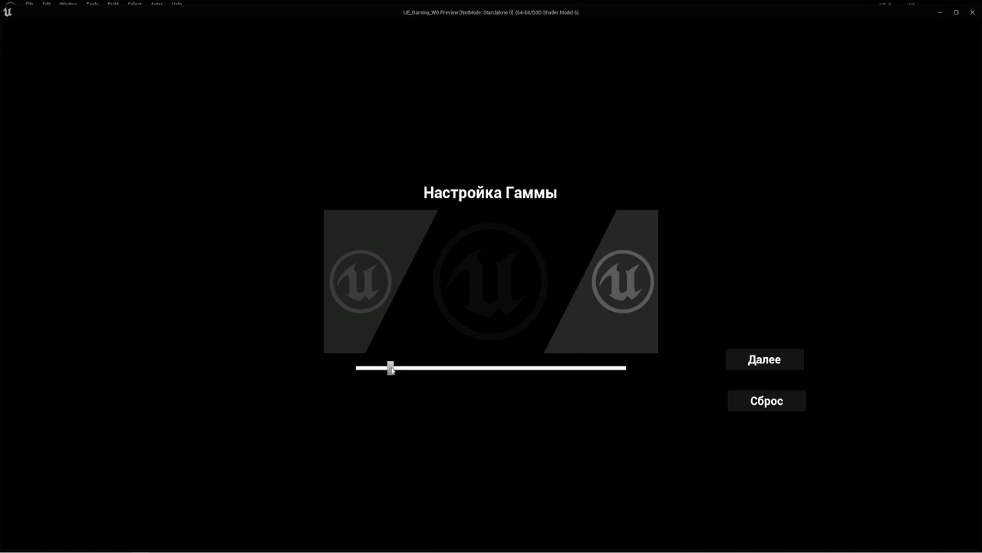
mouse_move(393, 367)
mouse_down()
mouse_move(367, 368)
mouse_move(602, 359)
mouse_move(330, 361)
mouse_up()
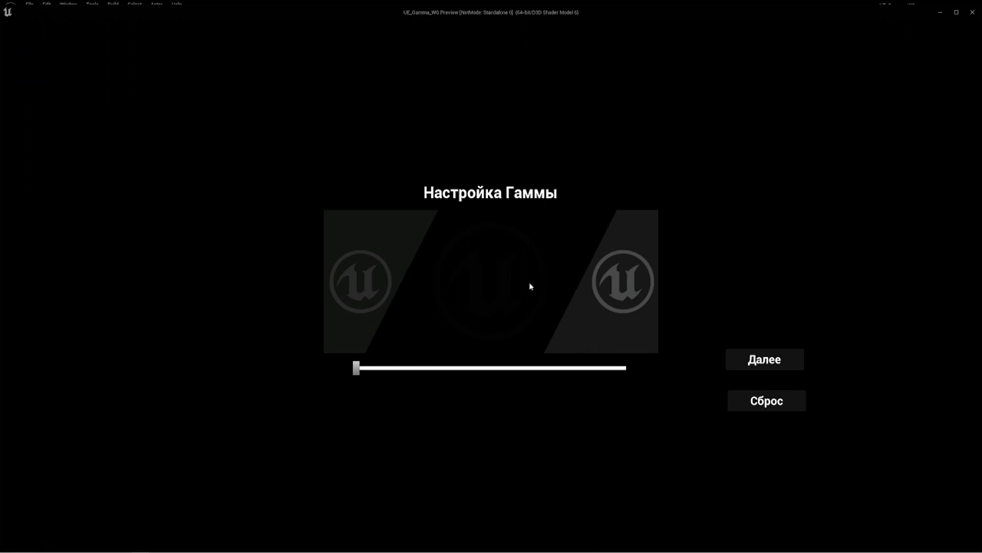
drag(356, 369, 454, 369)
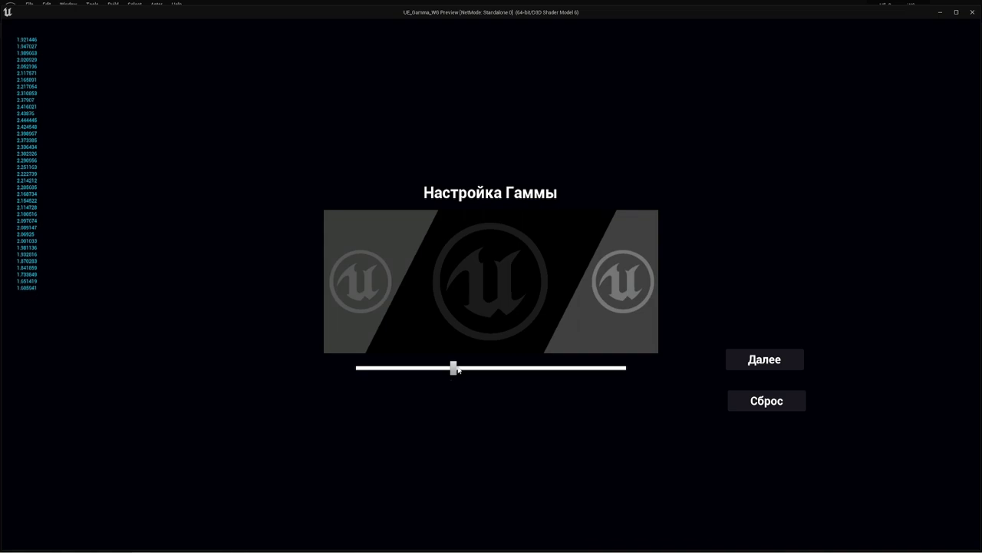
drag(456, 368, 386, 376)
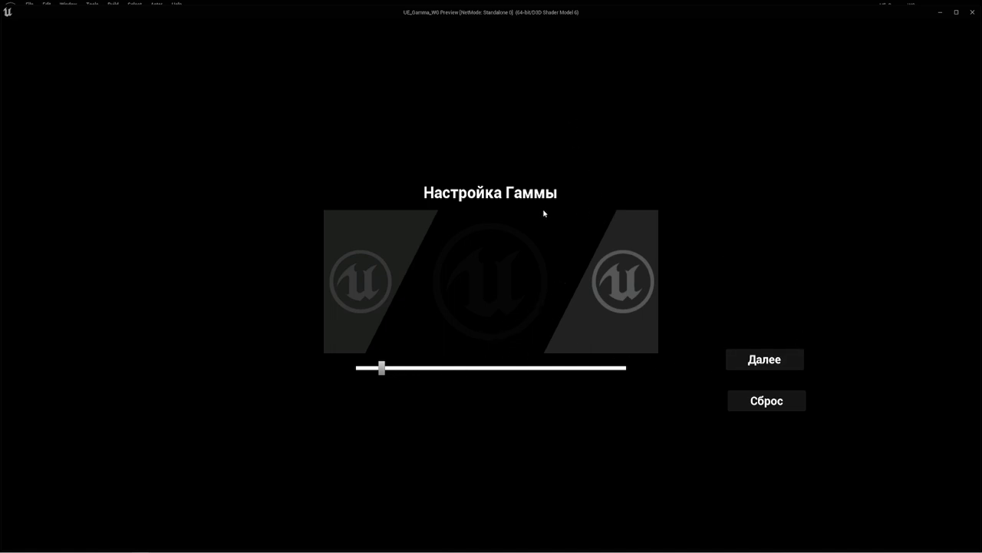
click(800, 363)
Sweep the gamma from bright to its minimum and continue with Далее.
drag(492, 369, 414, 369)
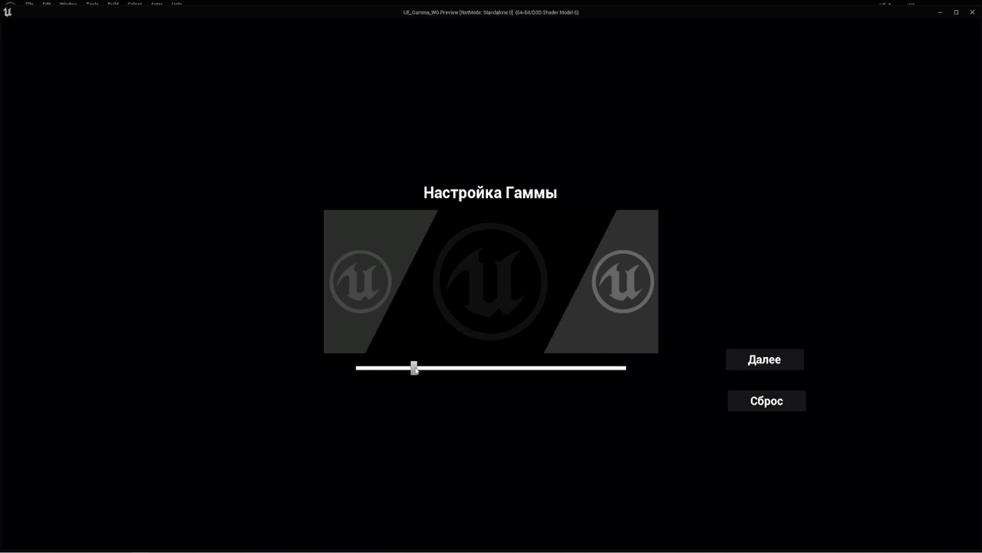
drag(414, 369, 576, 369)
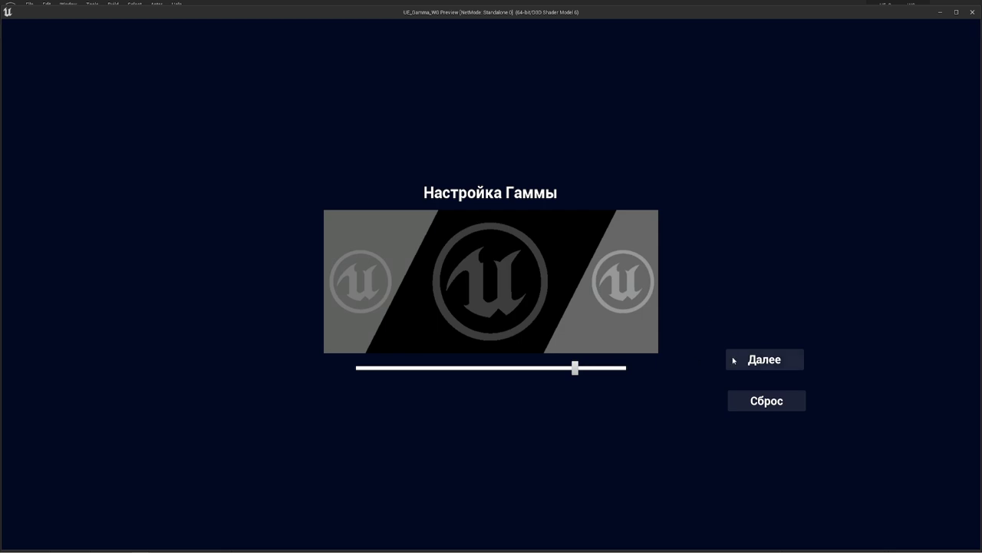
drag(575, 369, 612, 370)
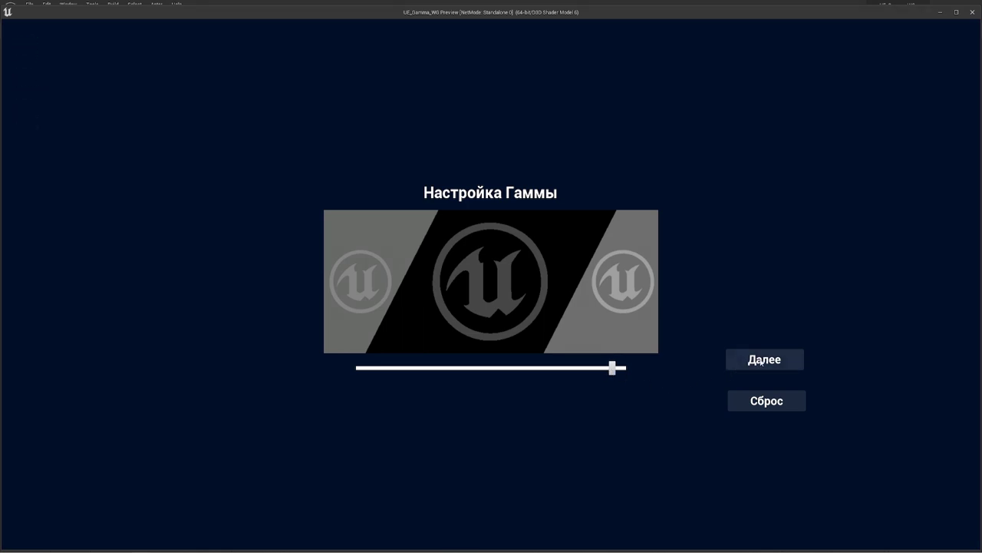
drag(612, 369, 356, 370)
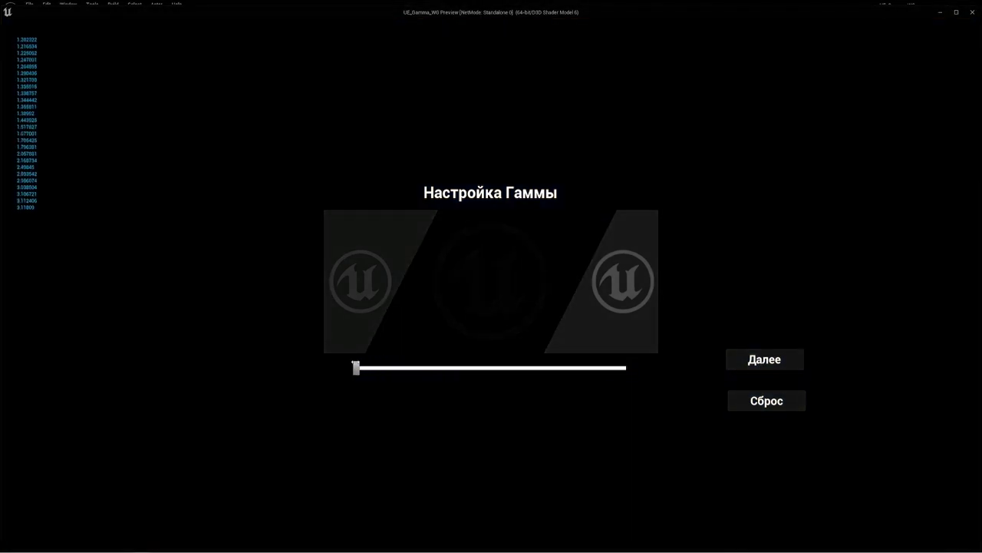
click(764, 360)
Walk the character through the lit and dark rooms to judge the low gamma.
key(w)
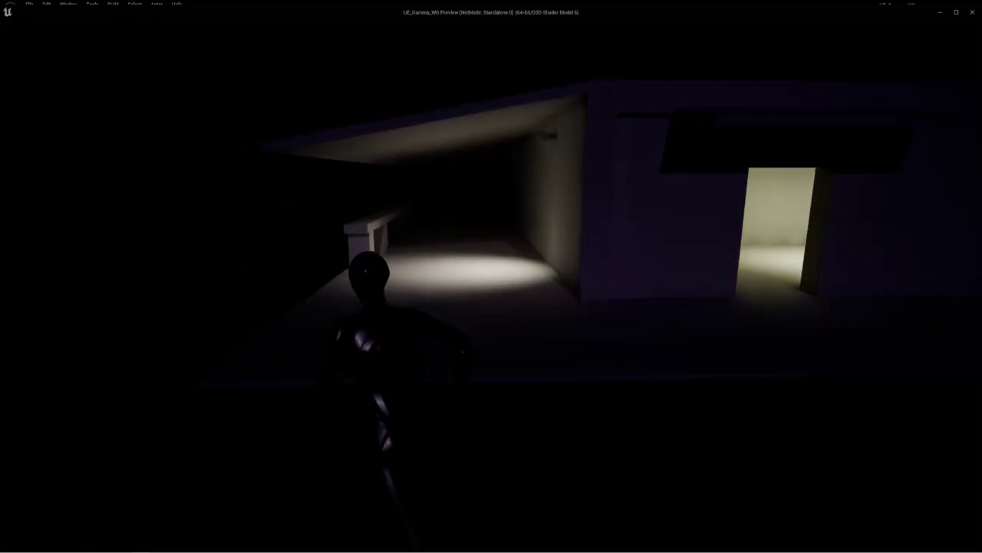
key(w)
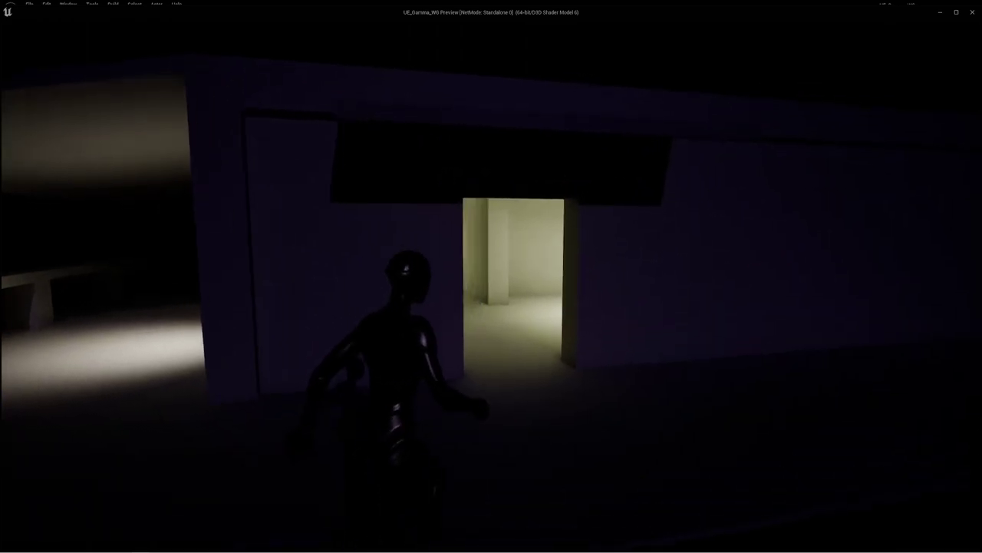
key(w)
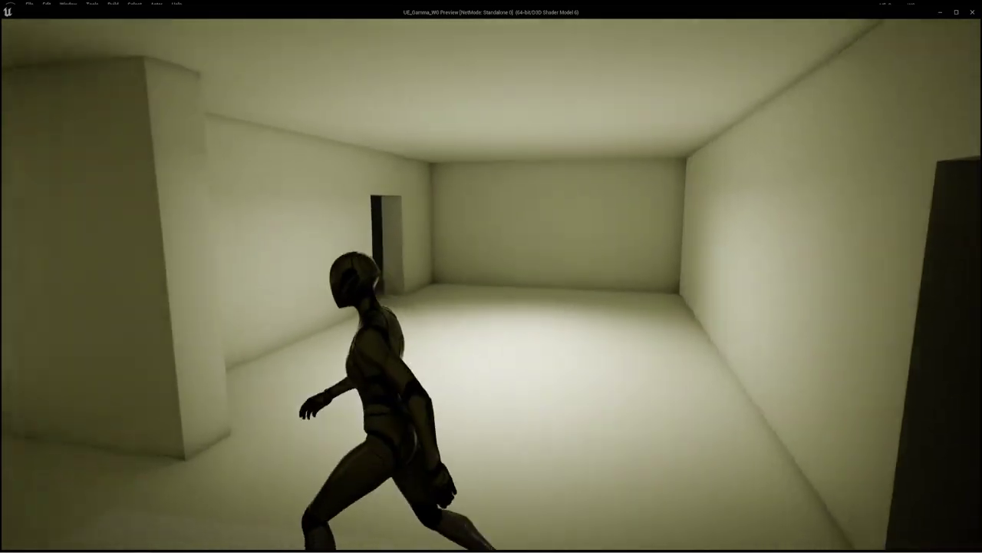
key(a)
key(w)
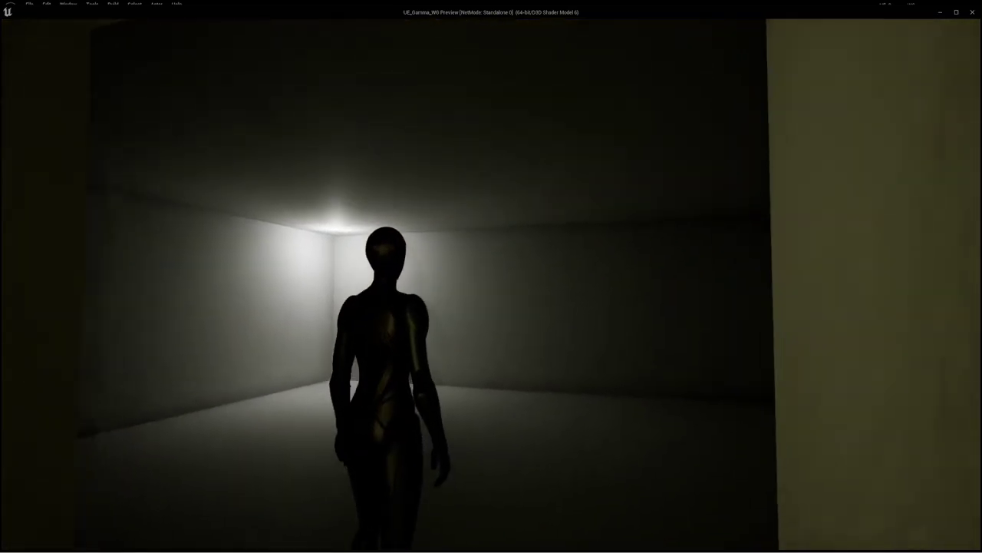
key(w)
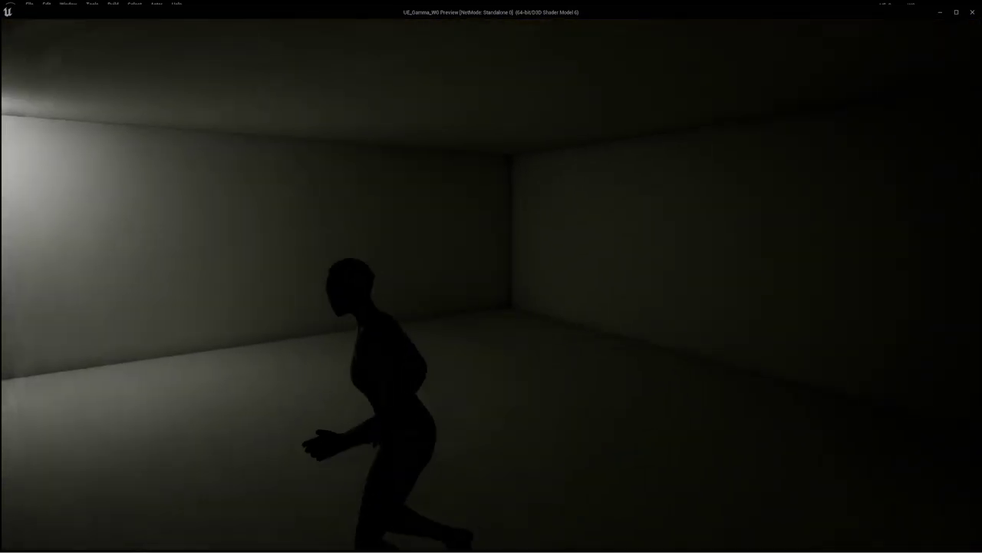
key(w)
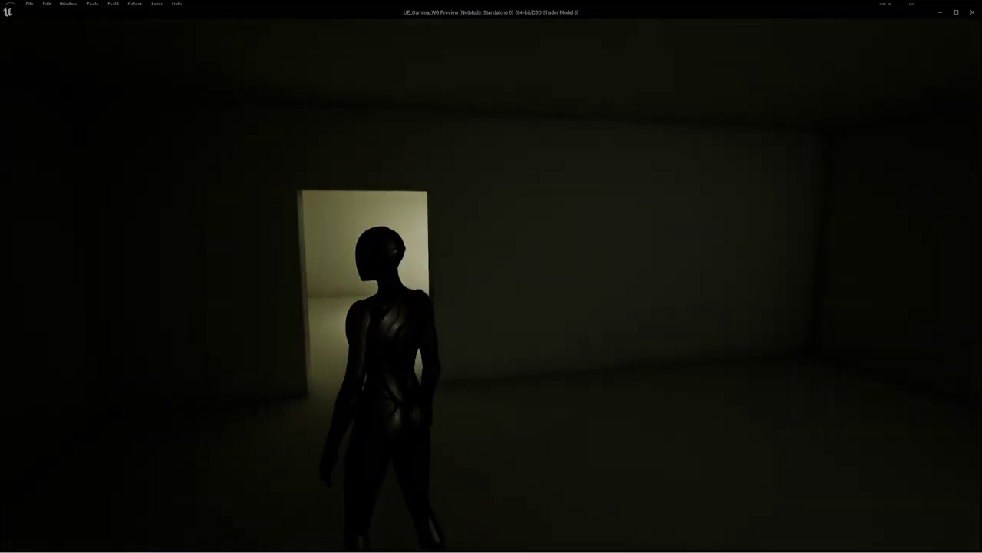
Reopen the gamma screen with Esc and try maximum, minimum and near-maximum gamma values.
key(Escape)
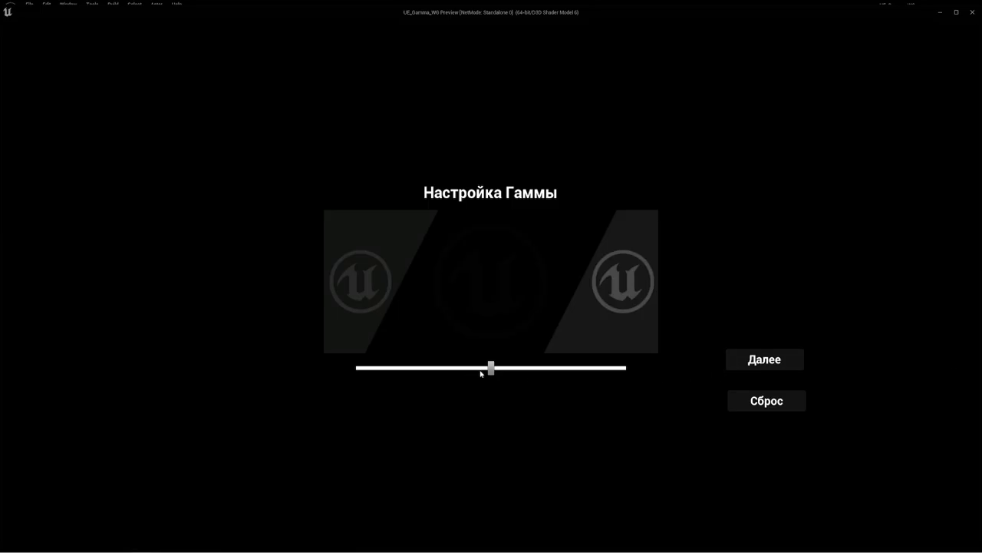
drag(495, 366, 630, 365)
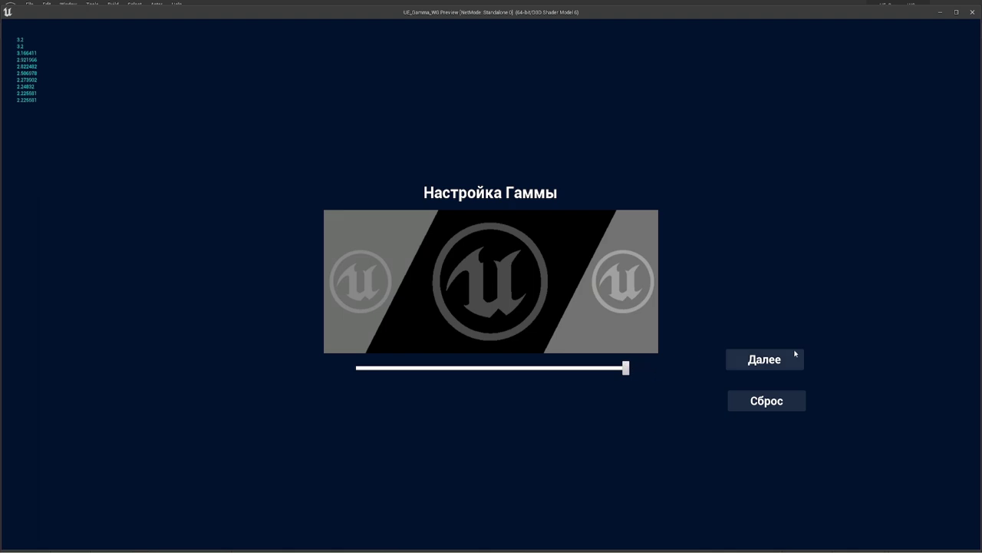
click(767, 359)
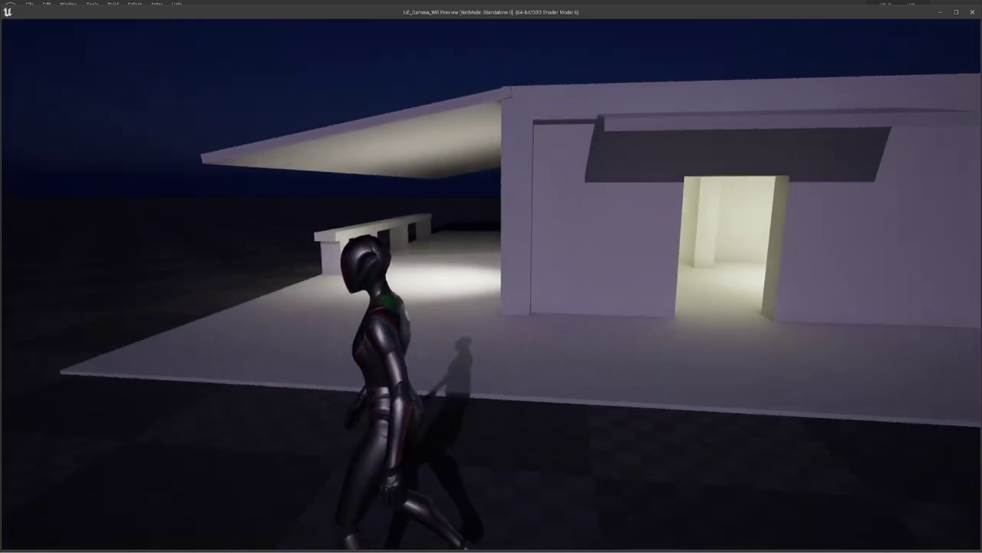
key(Escape)
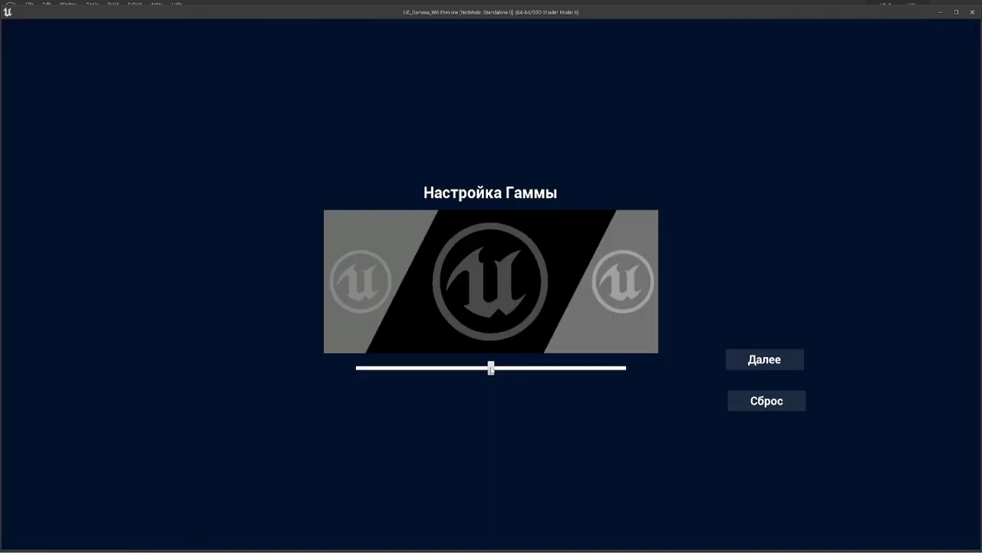
drag(491, 369, 342, 374)
click(739, 365)
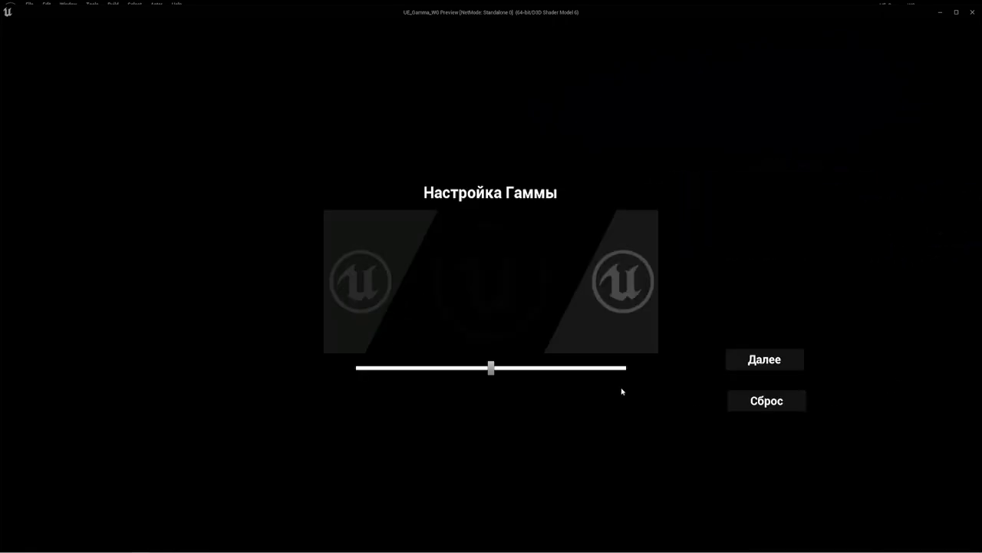
drag(514, 374, 541, 369)
click(777, 366)
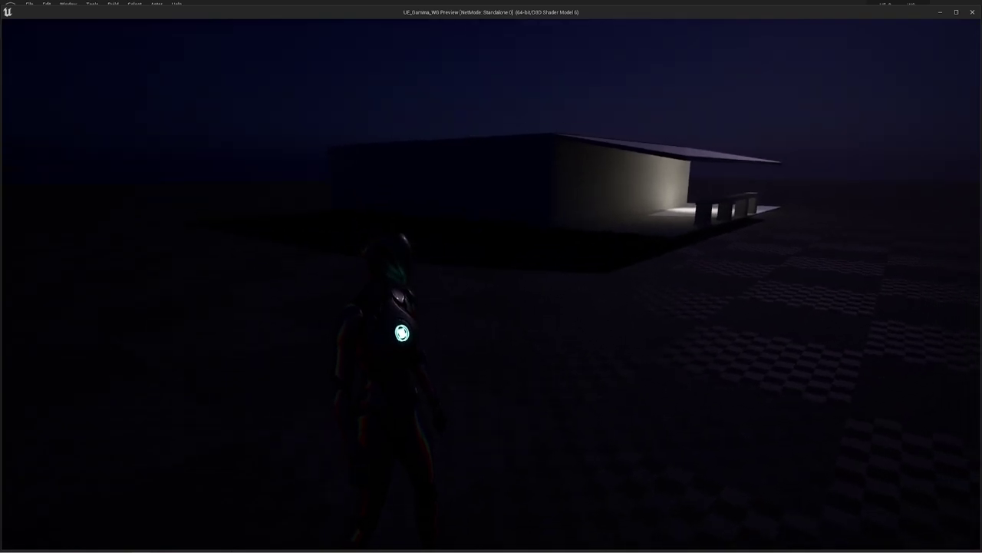
drag(578, 370, 610, 370)
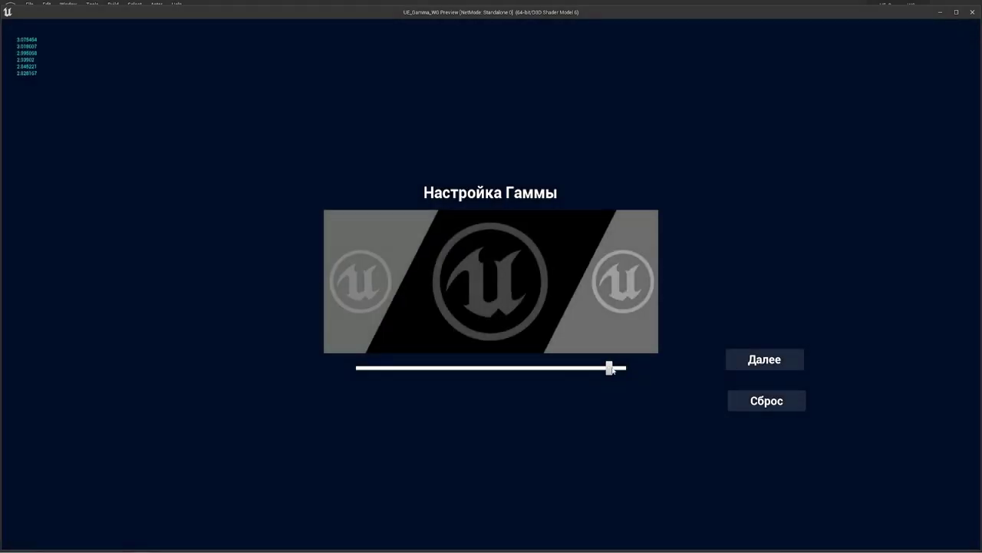
click(783, 363)
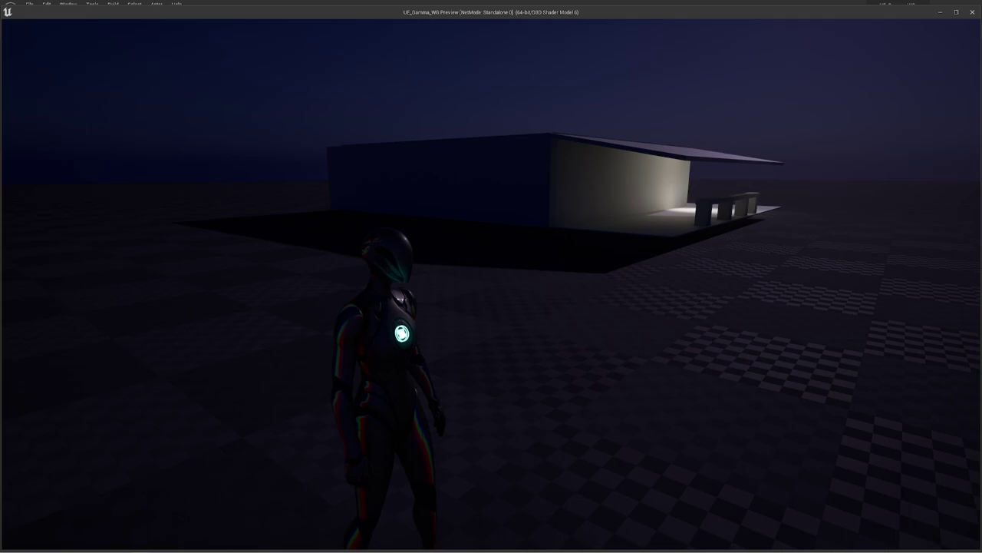
Reopen the menu with G, max the gamma, run around the level, then end the preview.
key(w)
key(g)
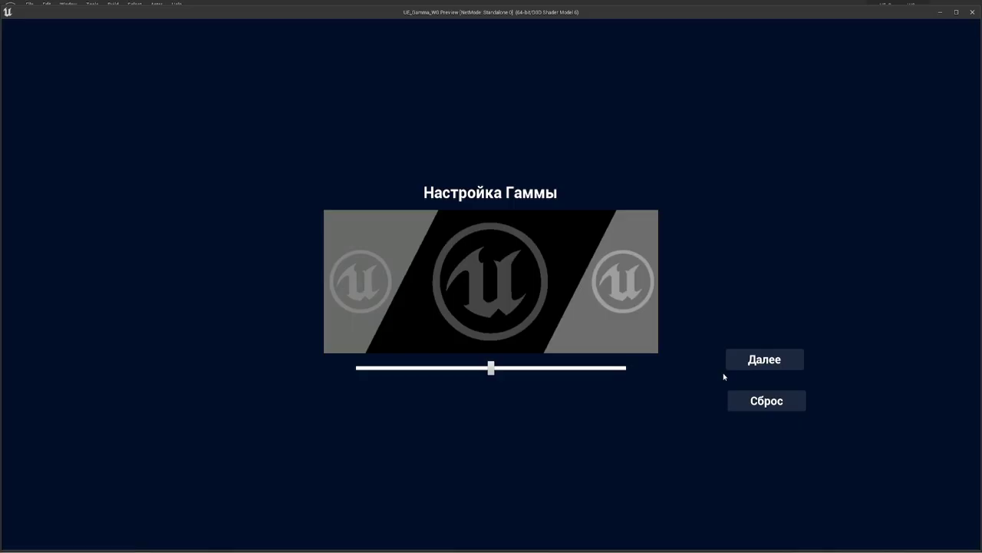
drag(606, 376, 653, 366)
click(755, 359)
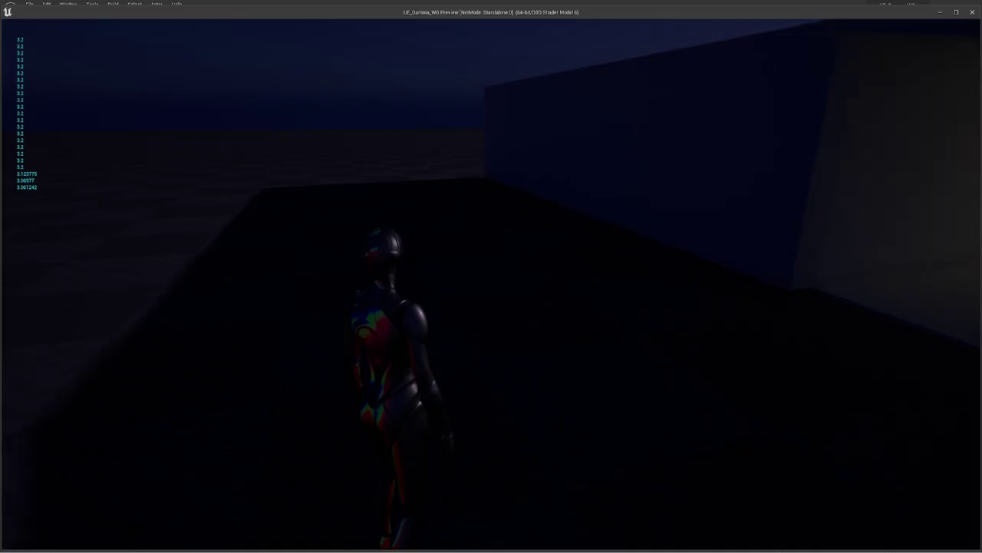
key(w)
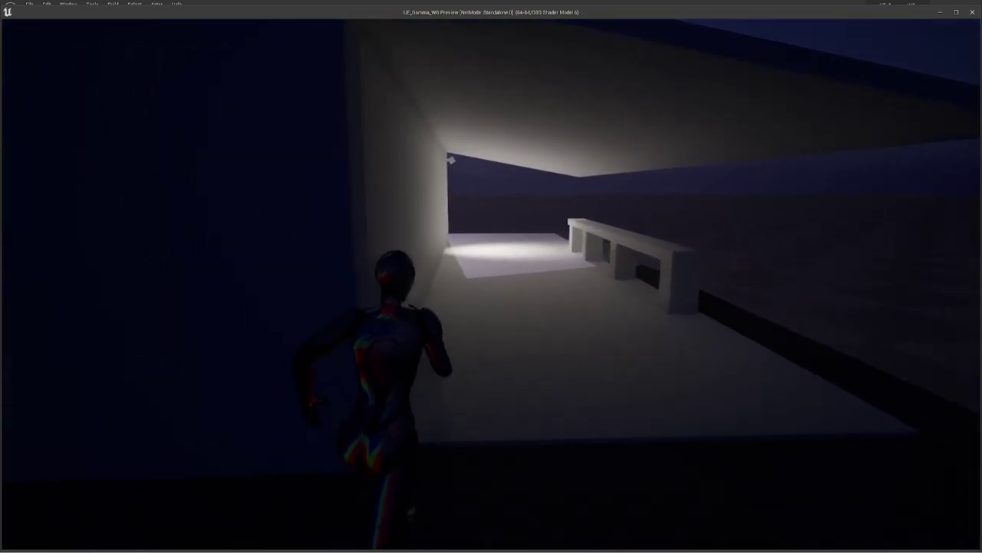
key(s)
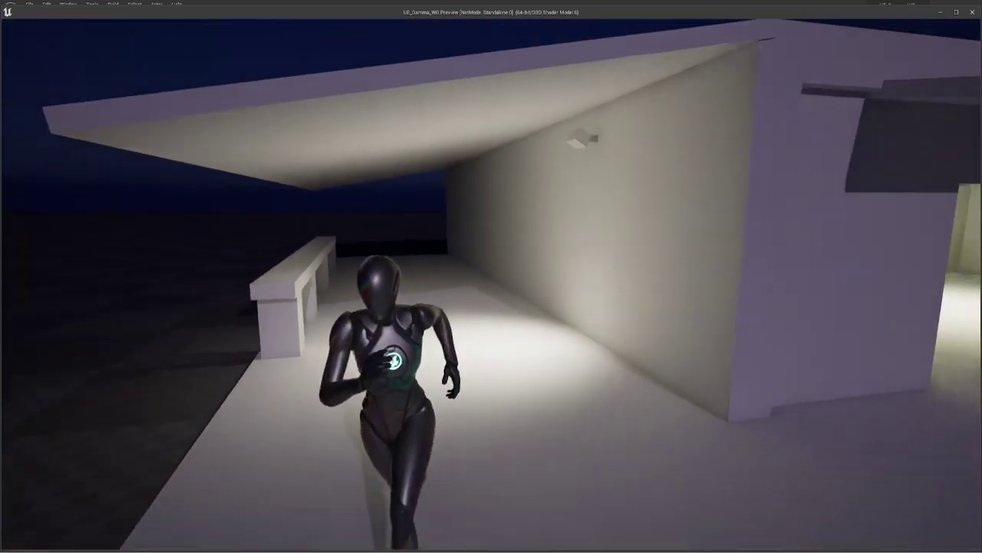
key(d)
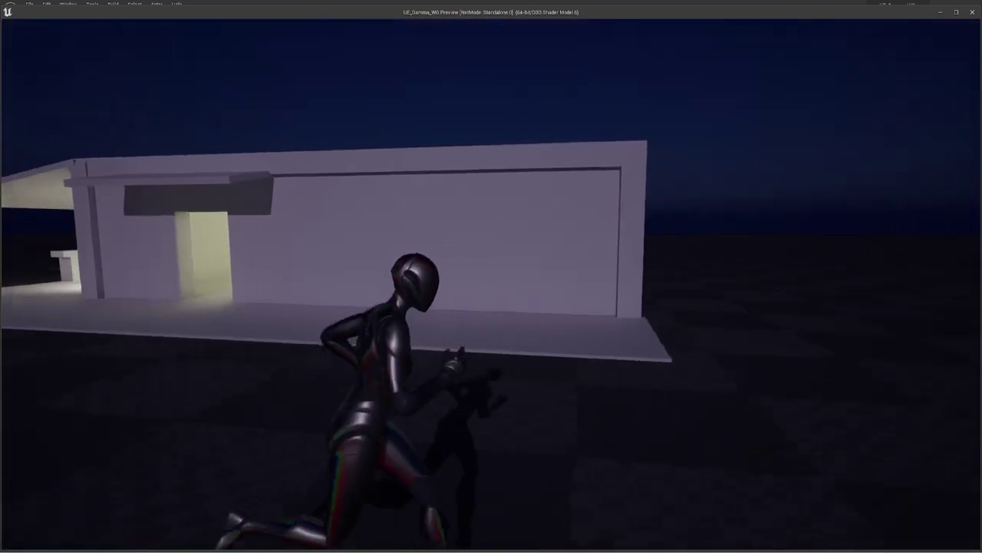
key(Escape)
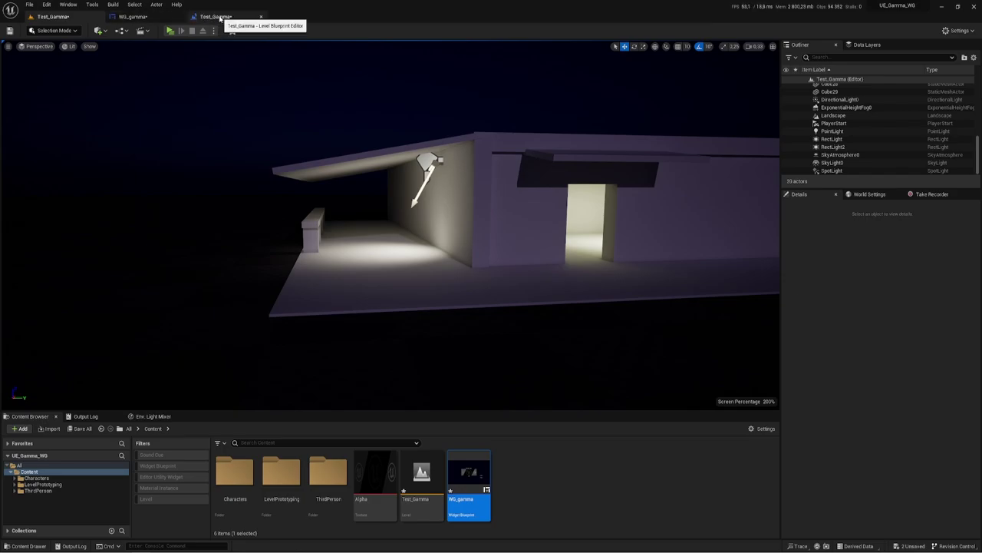
Find the Event End Play, Execute Console Command and Append (Gamma + 2.2) nodes in the Test_Gamma level blueprint.
click(219, 17)
right_drag(359, 356, 428, 180)
right_click(429, 180)
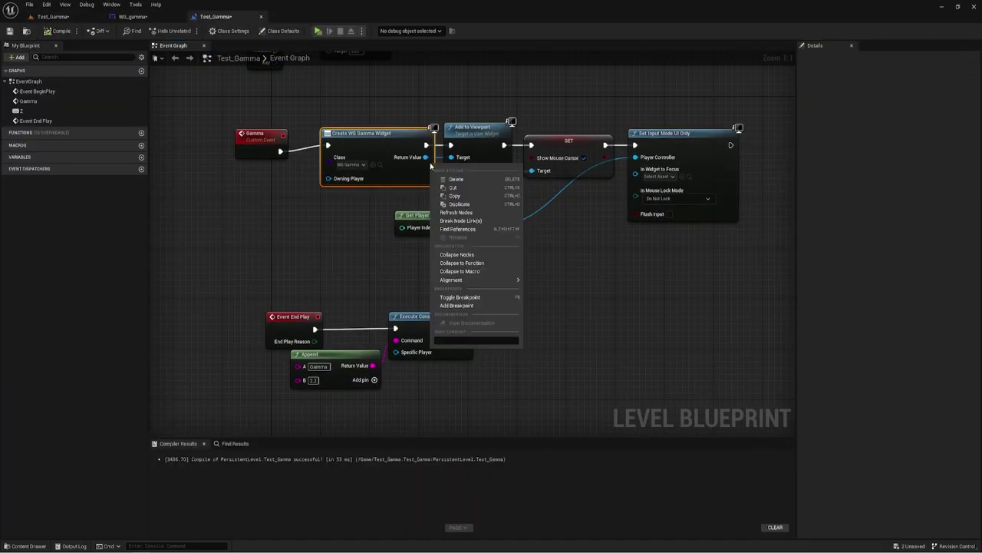
key(Escape)
right_drag(291, 258, 358, 178)
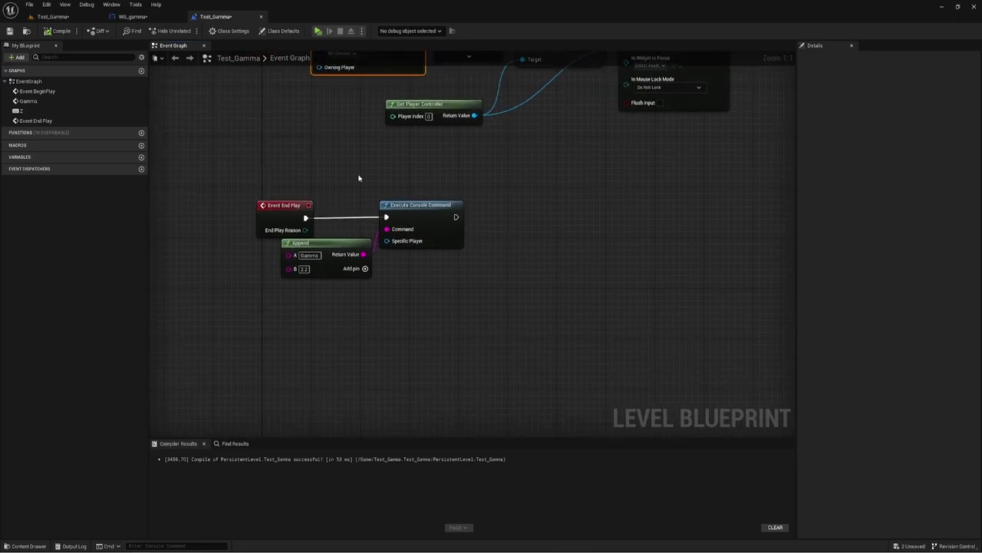
mouse_move(230, 177)
mouse_down()
mouse_move(308, 238)
mouse_move(280, 223)
mouse_move(306, 228)
mouse_up()
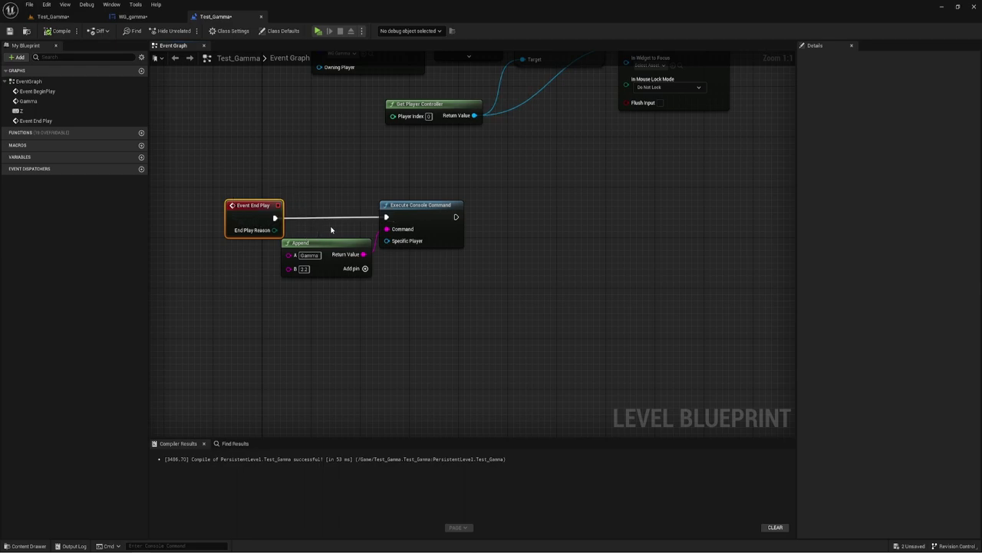
drag(322, 165, 420, 310)
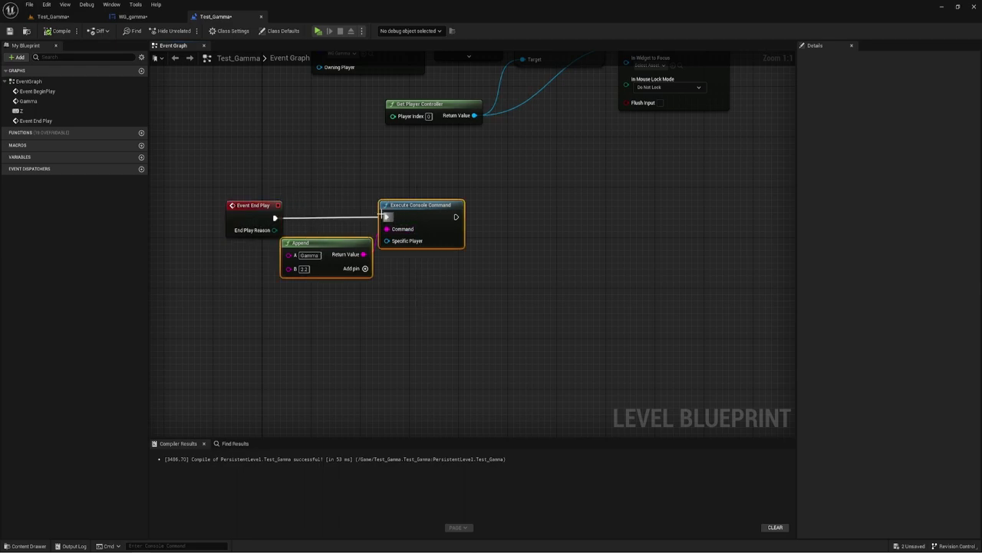
drag(415, 270, 399, 285)
click(308, 270)
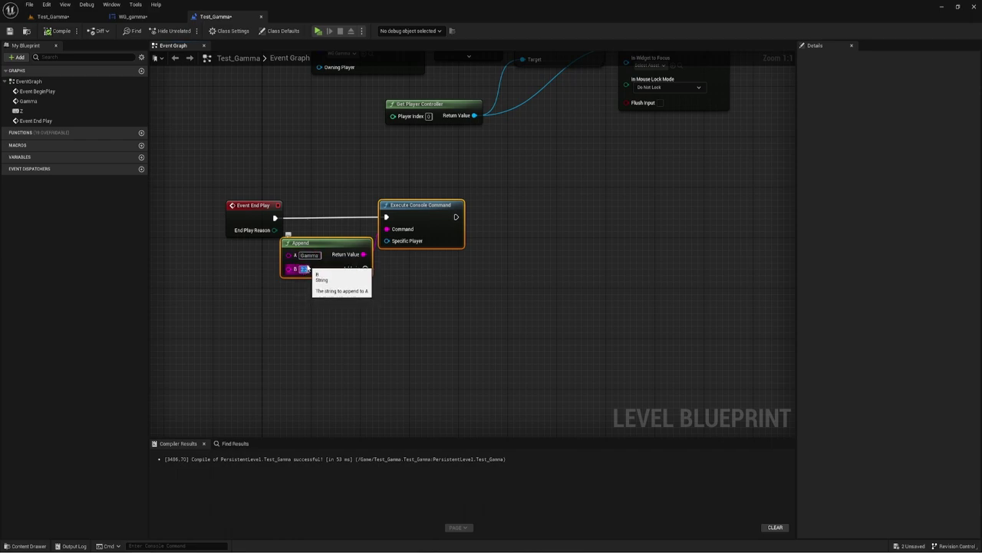
Break the End Play wire to Execute Console Command, move the command nodes, and compile.
alt+click(318, 220)
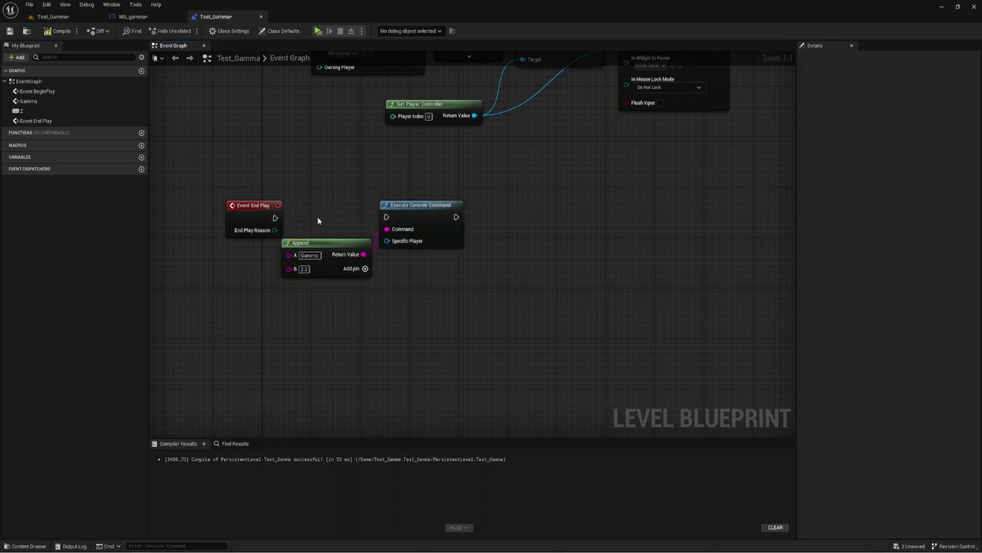
drag(323, 181, 416, 283)
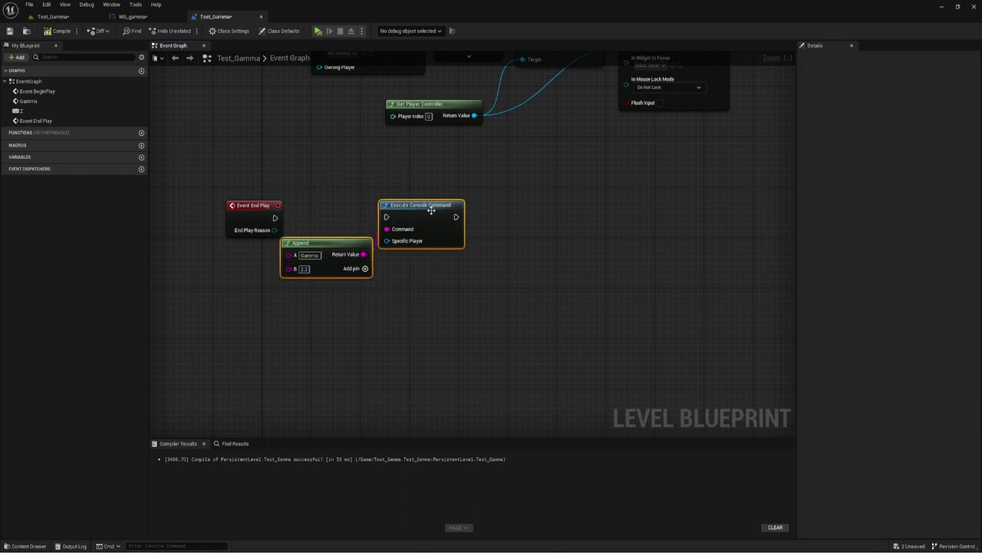
mouse_move(431, 210)
mouse_down()
mouse_move(377, 227)
mouse_move(394, 250)
mouse_up()
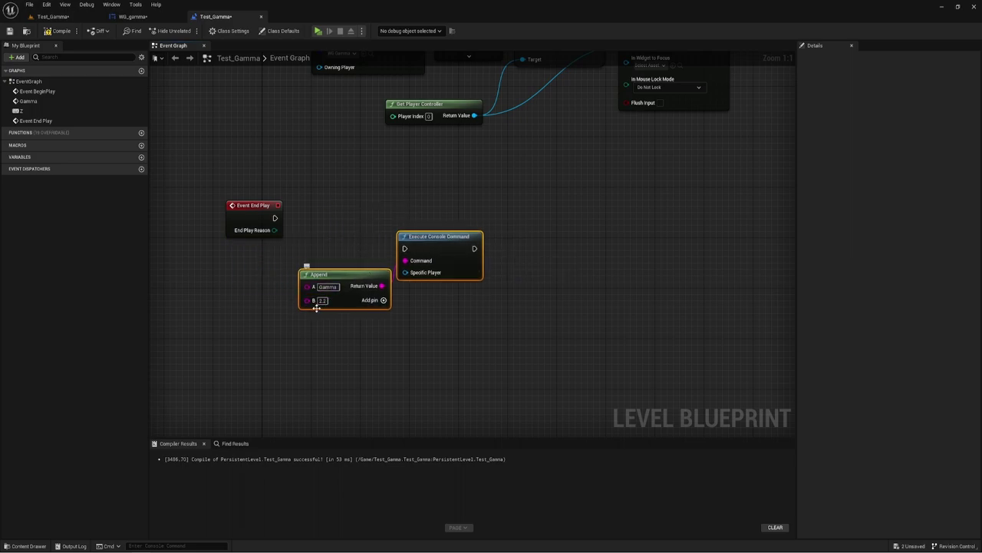
drag(516, 261, 496, 265)
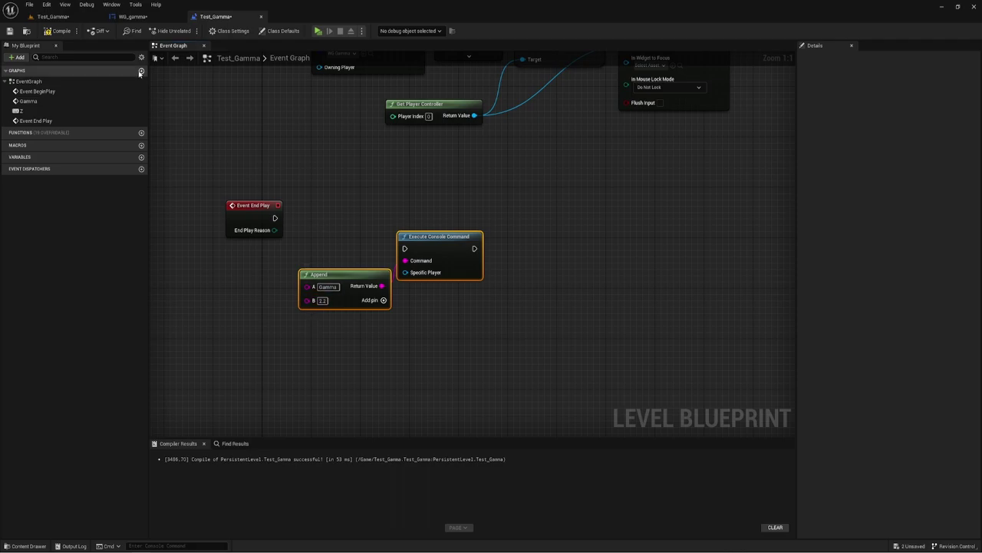
click(58, 31)
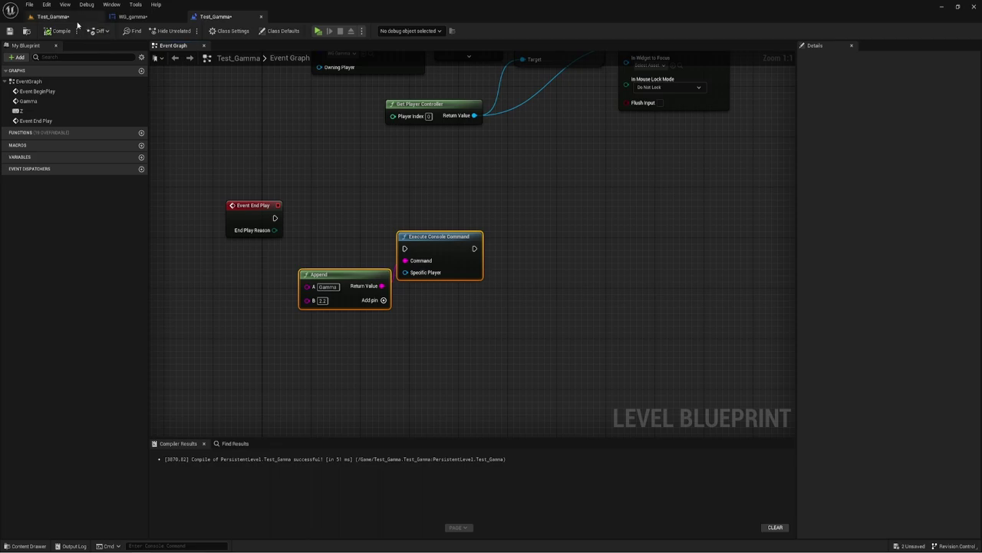
Run a standalone test with the gamma slider lowered, enter the level via Далее, then stop.
click(318, 32)
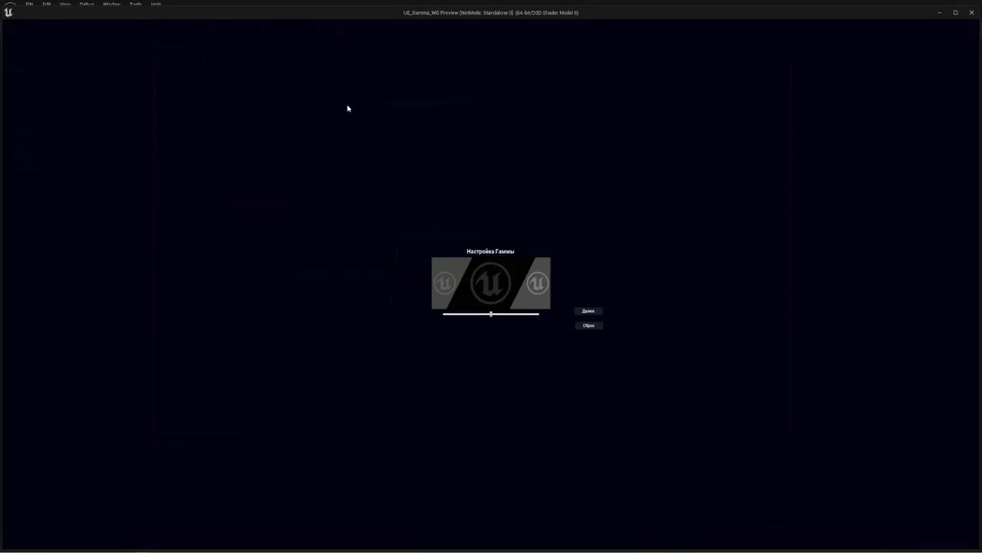
drag(486, 369, 469, 368)
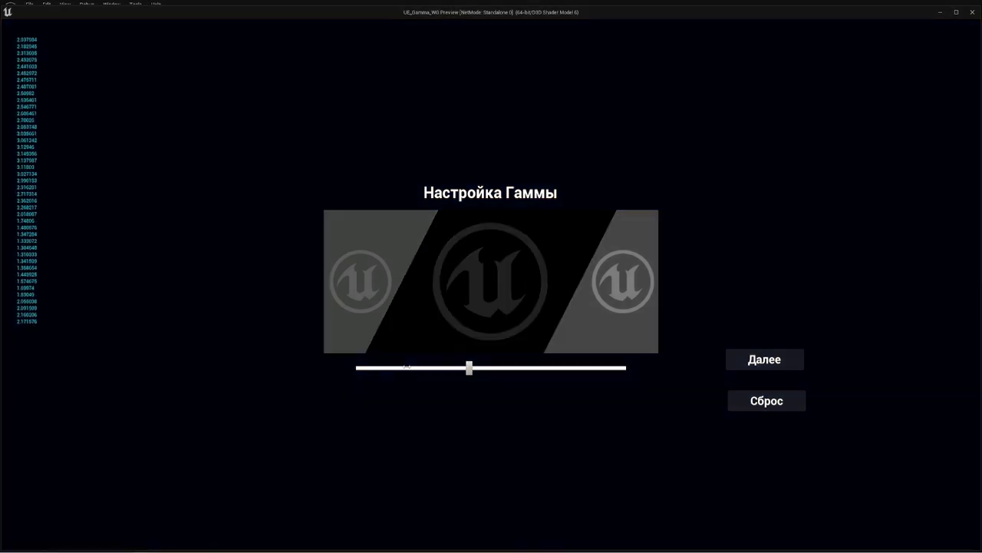
drag(407, 366, 376, 369)
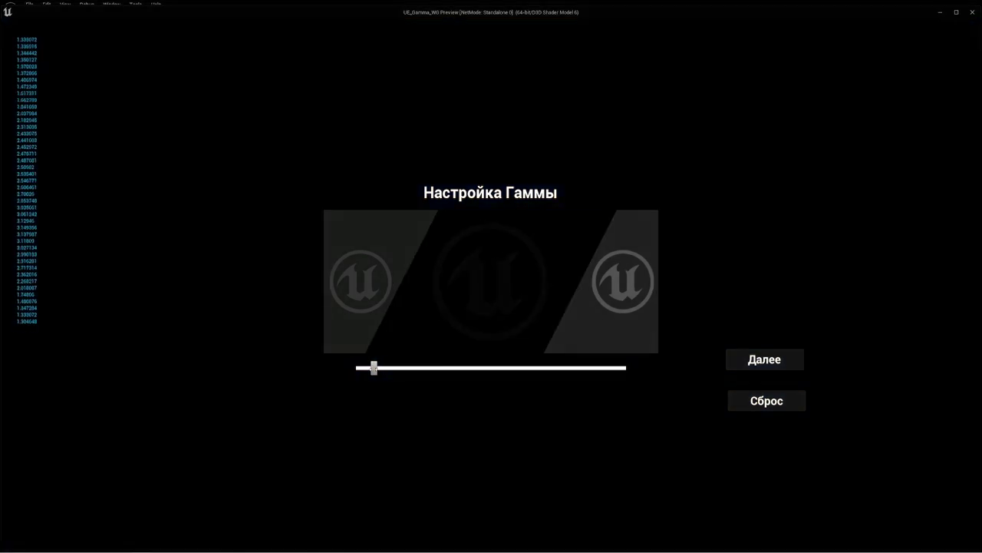
click(787, 360)
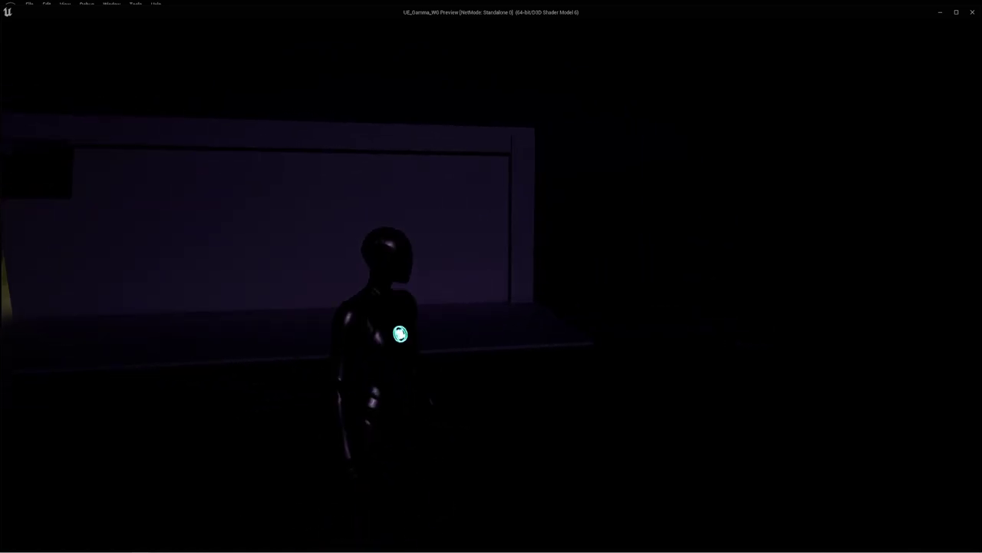
key(Escape)
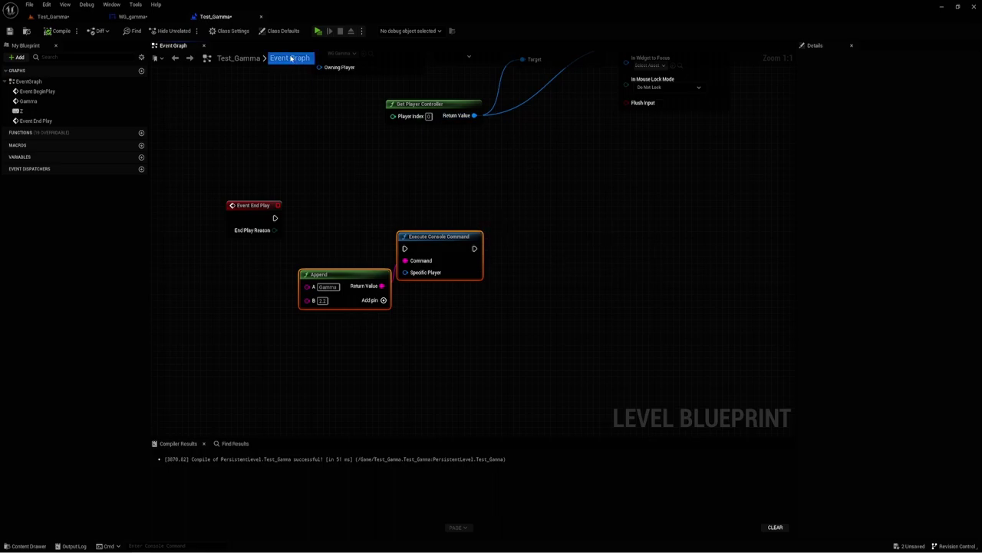
After a quick play-and-exit, rewire Event End Play into Execute Console Command beside Append.
click(317, 31)
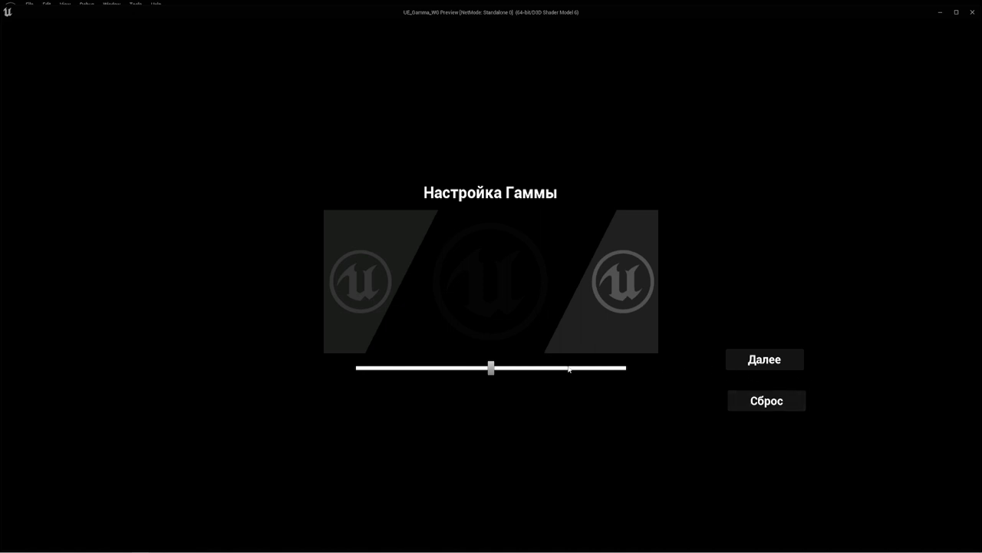
click(790, 364)
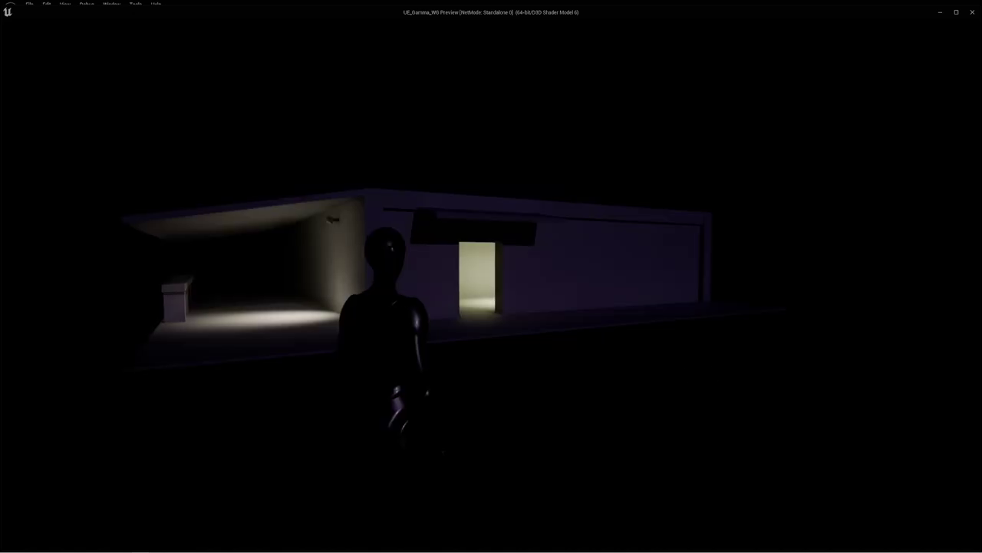
key(Escape)
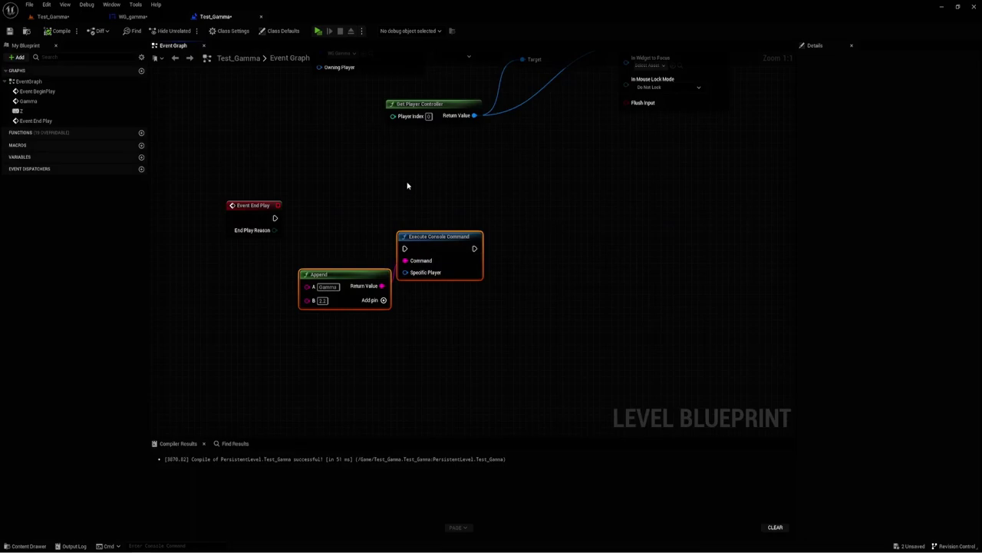
drag(275, 218, 404, 247)
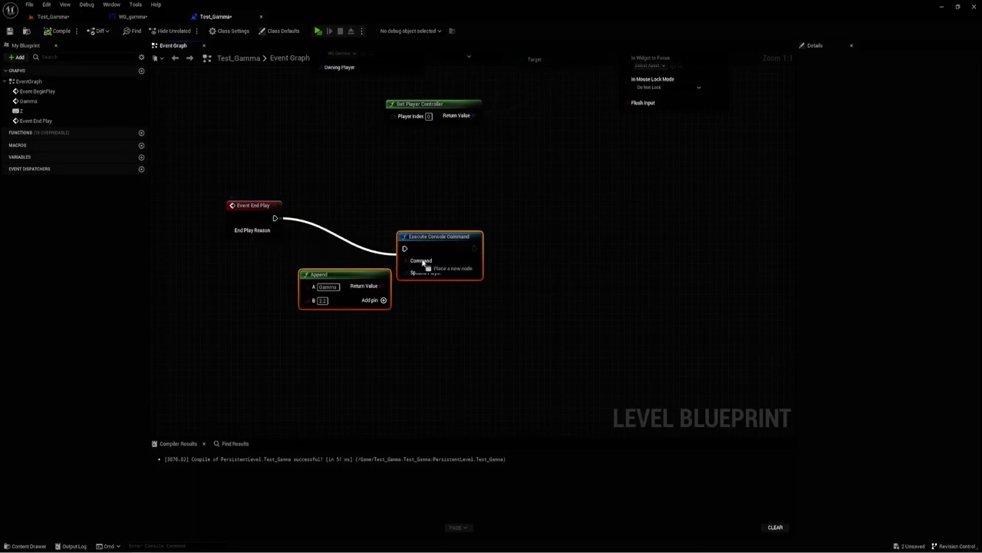
drag(329, 202, 450, 325)
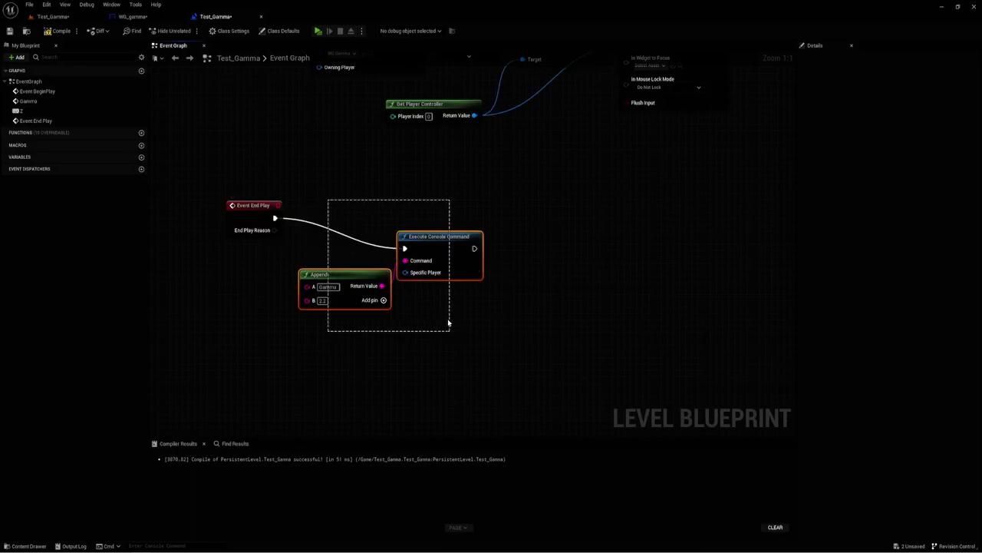
drag(432, 248, 389, 223)
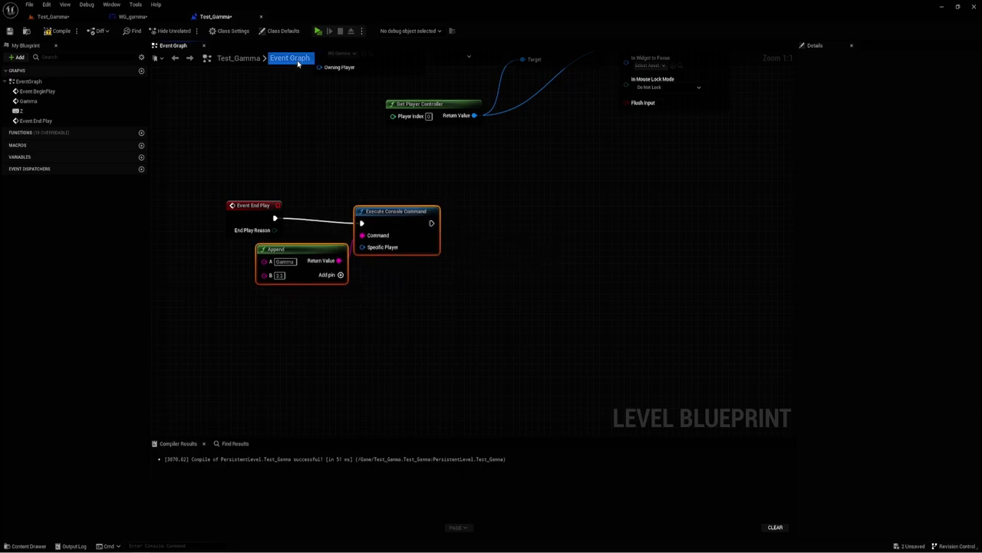
Start another standalone test, push gamma to its 3.2 maximum, and enter the level.
click(317, 30)
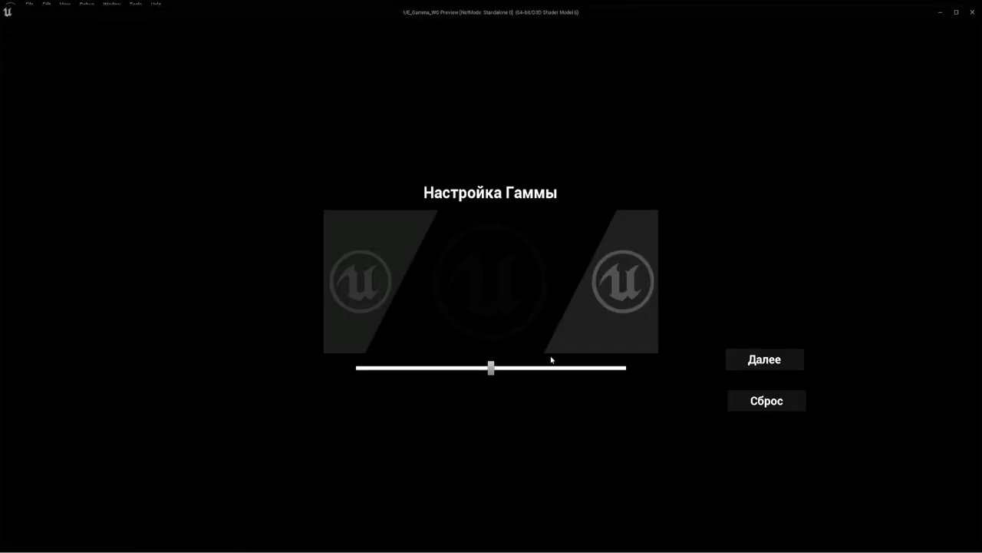
drag(491, 369, 642, 368)
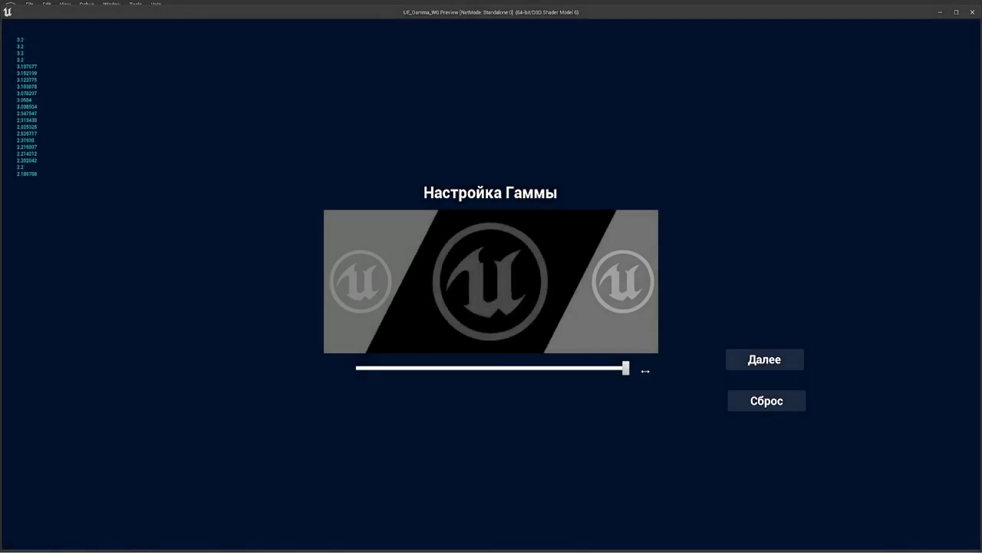
click(522, 369)
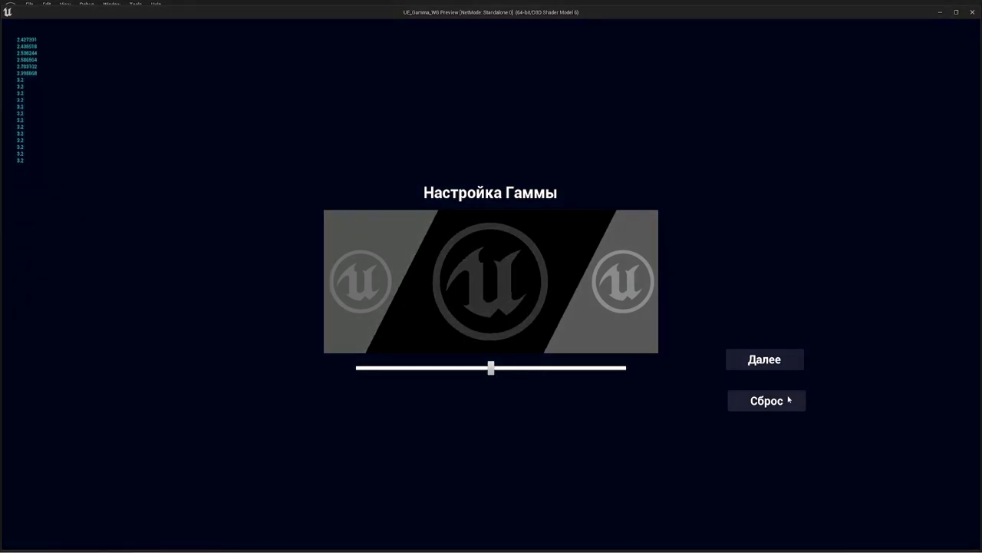
click(765, 359)
key(Escape)
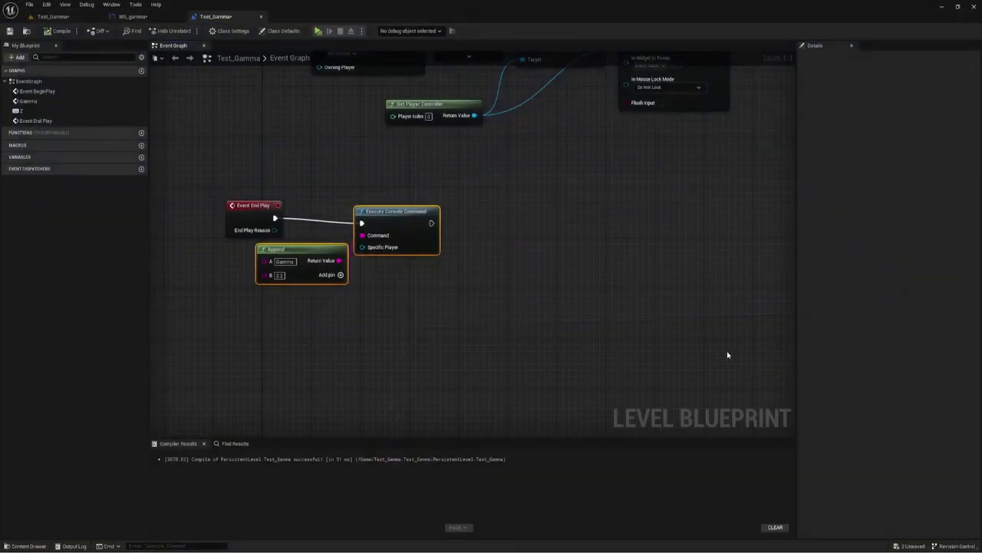
right_drag(504, 296, 539, 314)
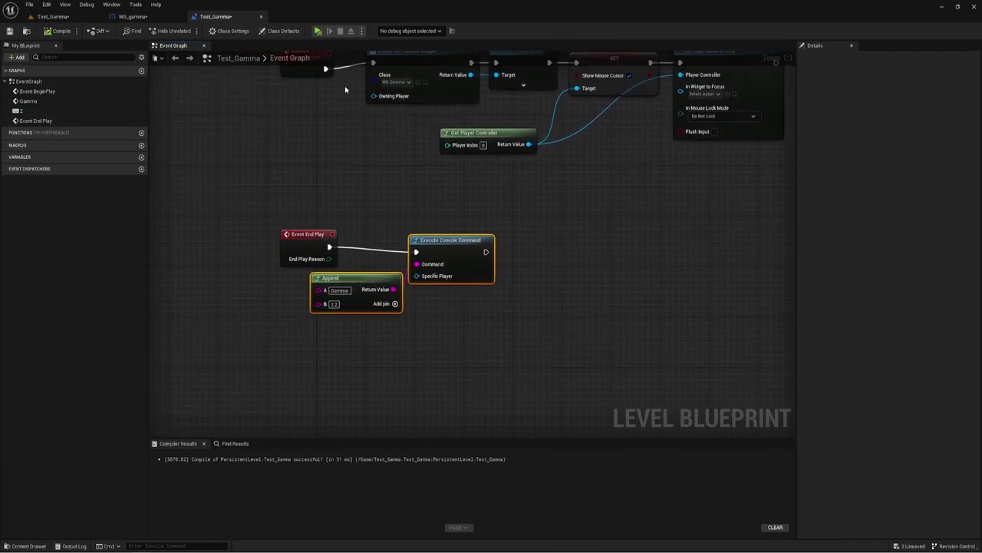
click(142, 16)
right_drag(459, 311, 560, 310)
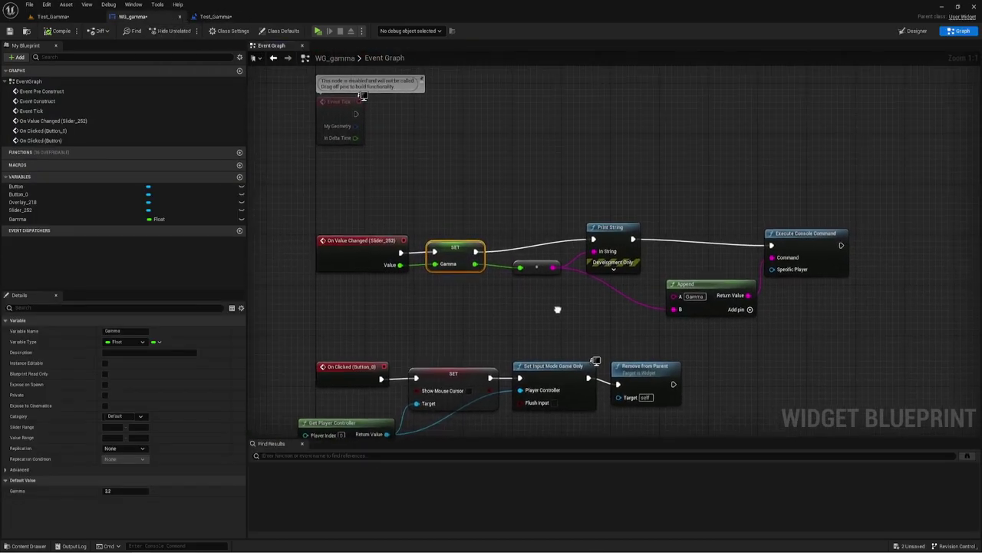
click(216, 16)
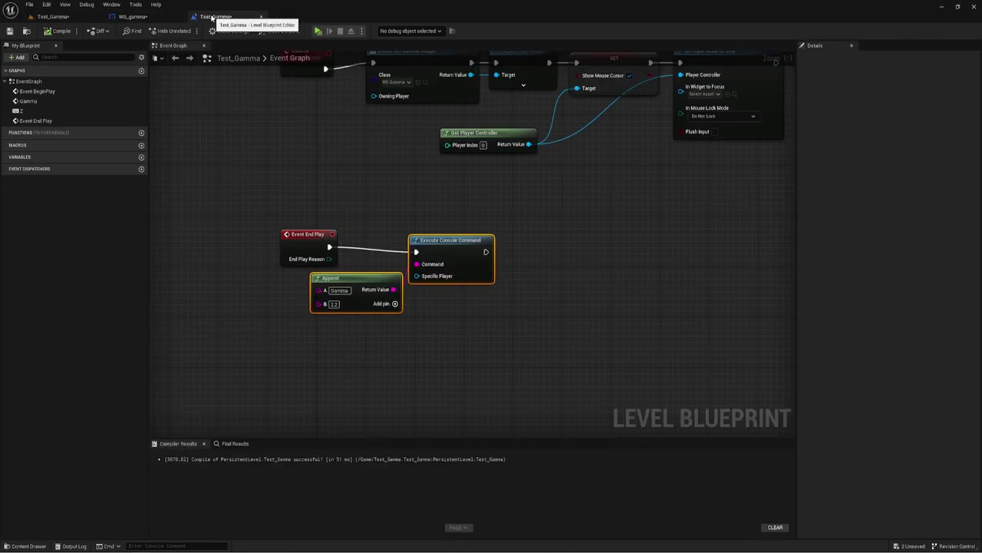
drag(369, 211, 450, 287)
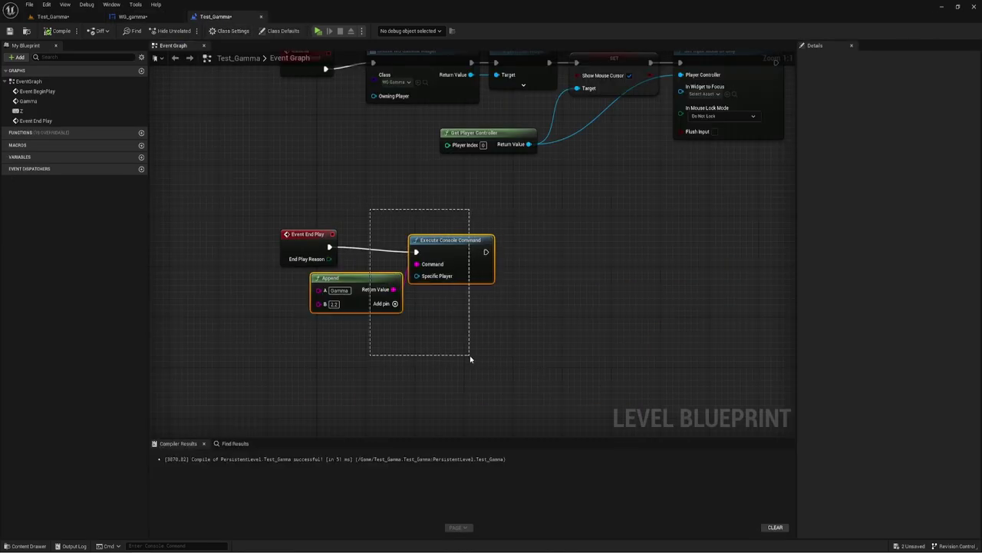
mouse_move(370, 218)
mouse_down()
mouse_move(383, 278)
mouse_move(484, 352)
mouse_up()
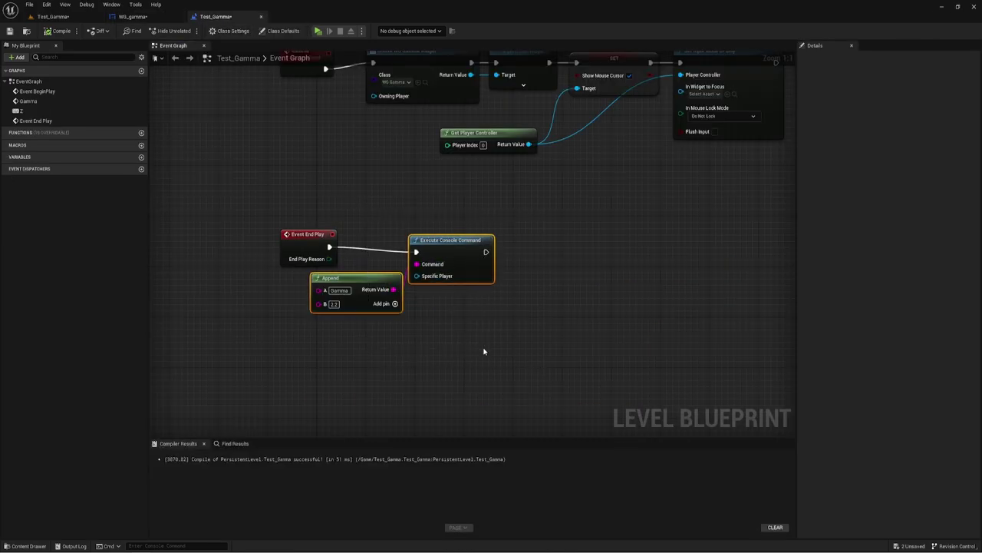